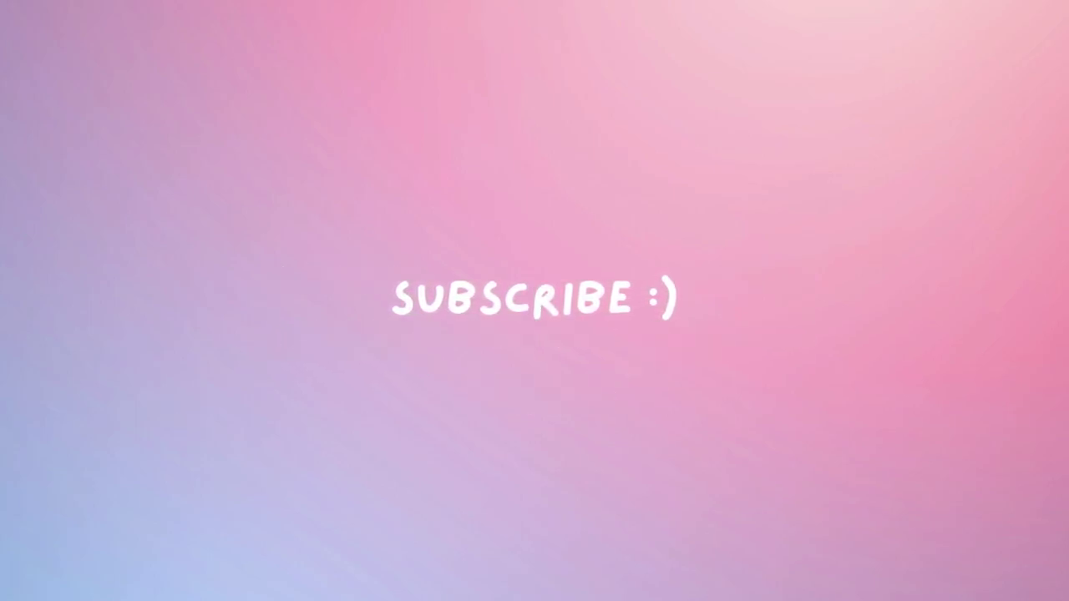
Step: Try shrinking the bridge plane and adding a Remesh modifier, then undo the remesh
key(s)
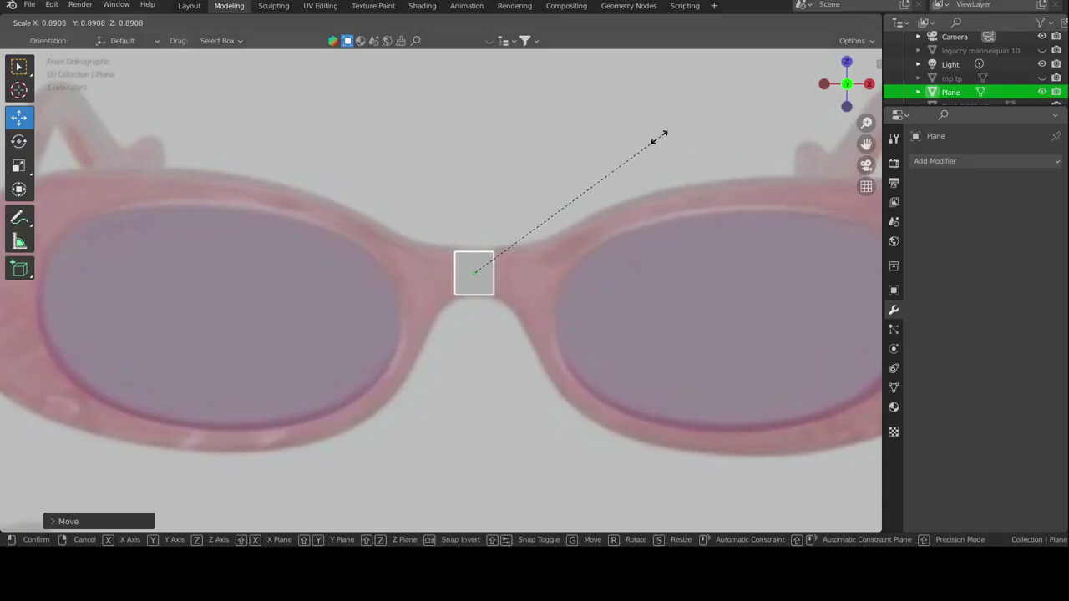
click(960, 160)
click(793, 350)
key(ctrl+z)
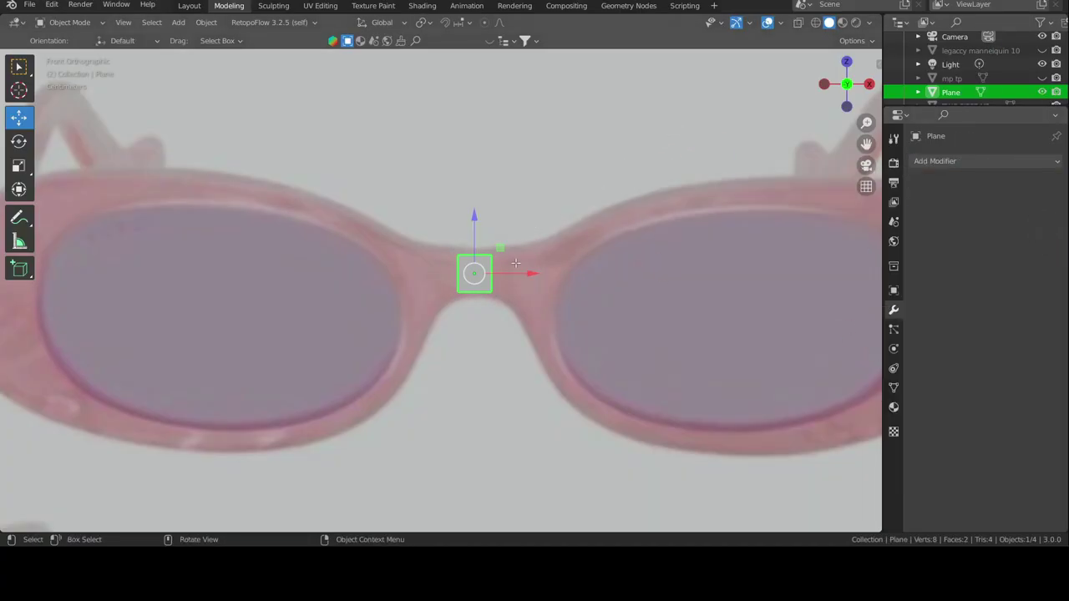
Step: In Edit Mode, loop-cut the plane, dissolve the middle vertices and shift it left onto the bridge
key(Tab)
key(ctrl+r)
right_click(489, 375)
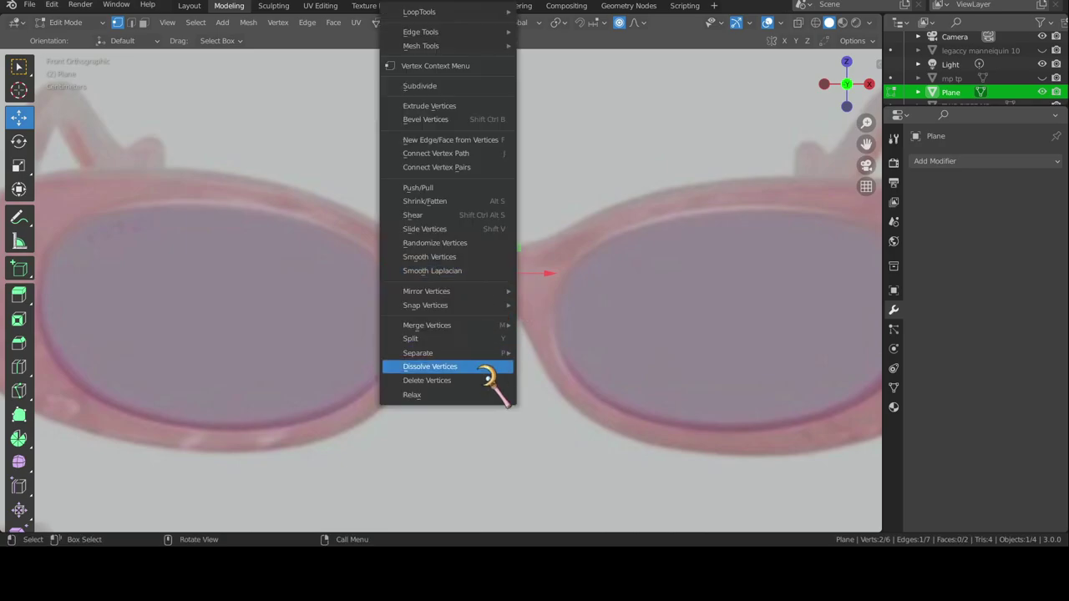
click(467, 366)
drag(512, 274, 485, 274)
scroll(441, 275, up, 2)
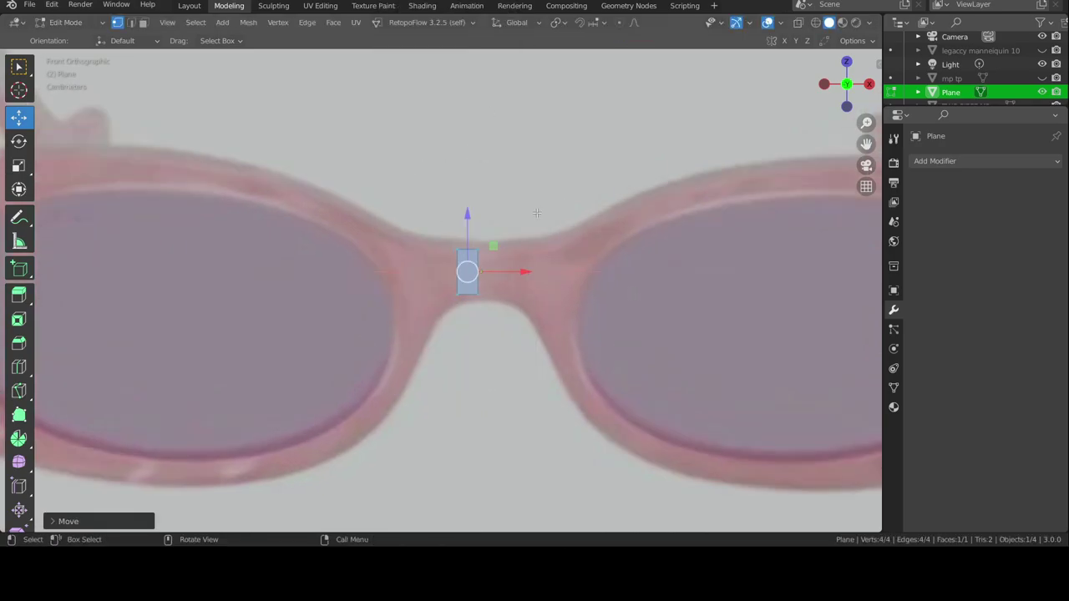
Step: Extrude the plane's left edge, taper it and raise it vertically to follow the frame
drag(442, 234, 493, 253)
key(e)
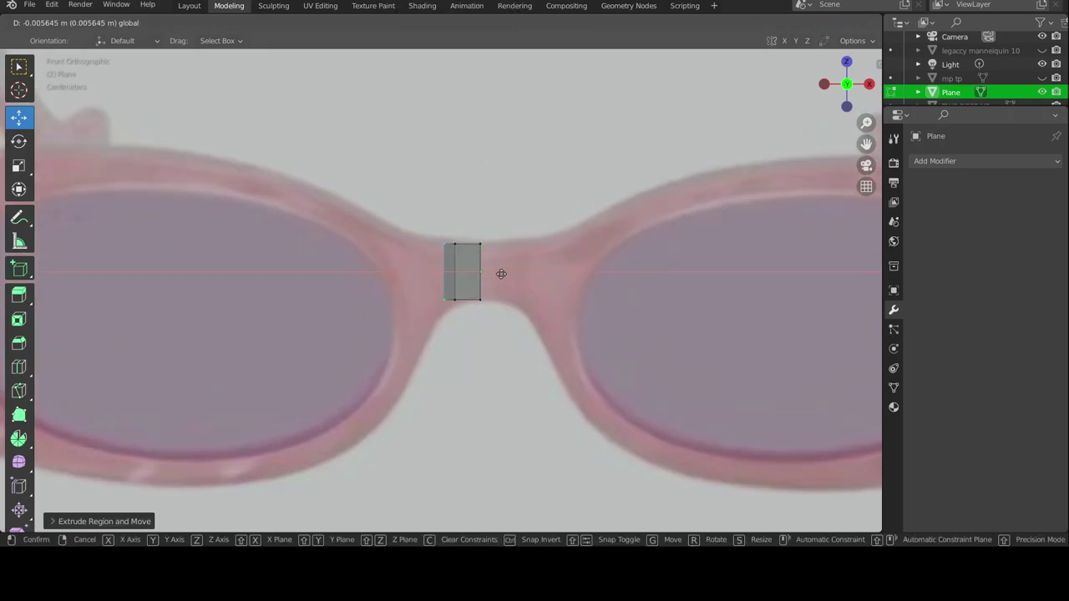
click(499, 272)
key(s)
click(470, 198)
key(g)
key(z)
click(433, 202)
Step: Extrude two more faces up-left along the frame, undo the last one, and leave Edit Mode
key(e)
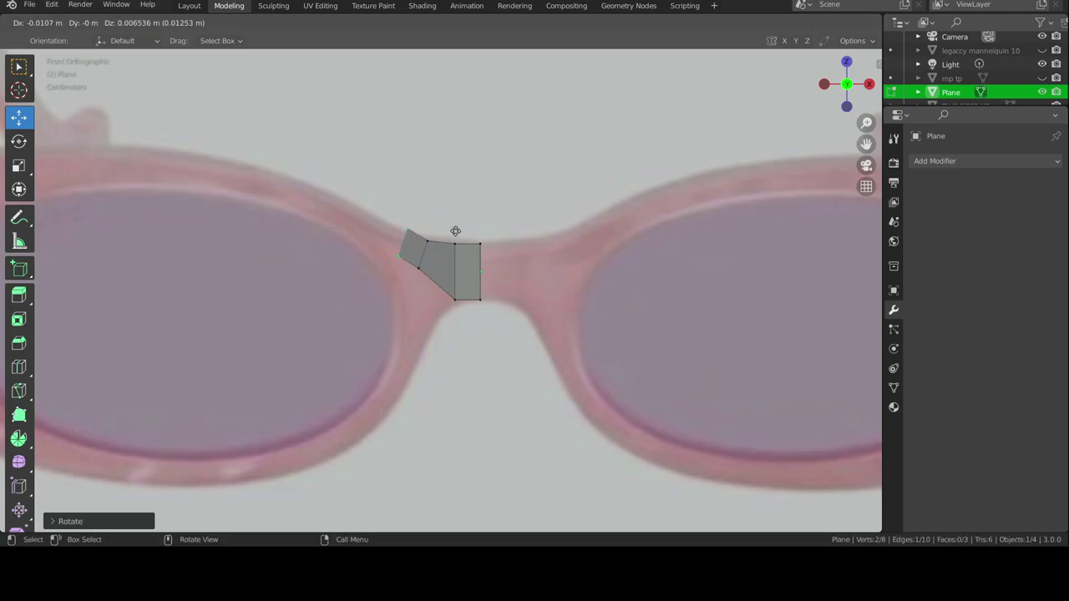
click(452, 235)
key(e)
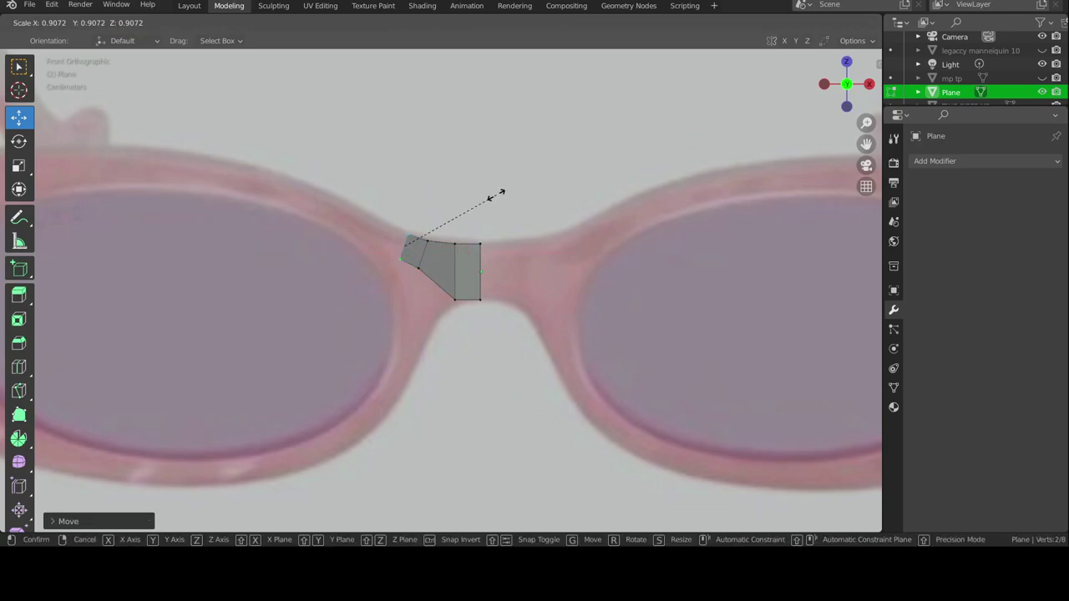
click(392, 213)
mouse_move(392, 213)
middle_down()
mouse_move(573, 233)
mouse_move(490, 242)
mouse_move(570, 253)
mouse_move(517, 275)
middle_up()
key(ctrl+z)
key(a)
scroll(527, 310, down, 3)
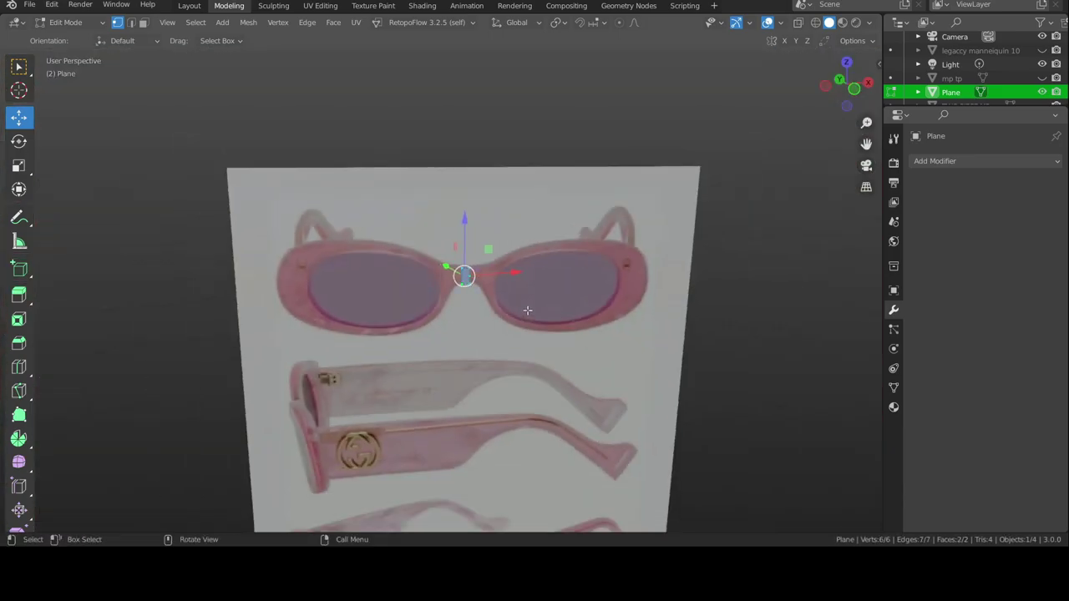
key(Tab)
Step: Delete the strip plane and add the sunglasses picture as a reference image
key(Delete)
key(Delete)
key(shift+a)
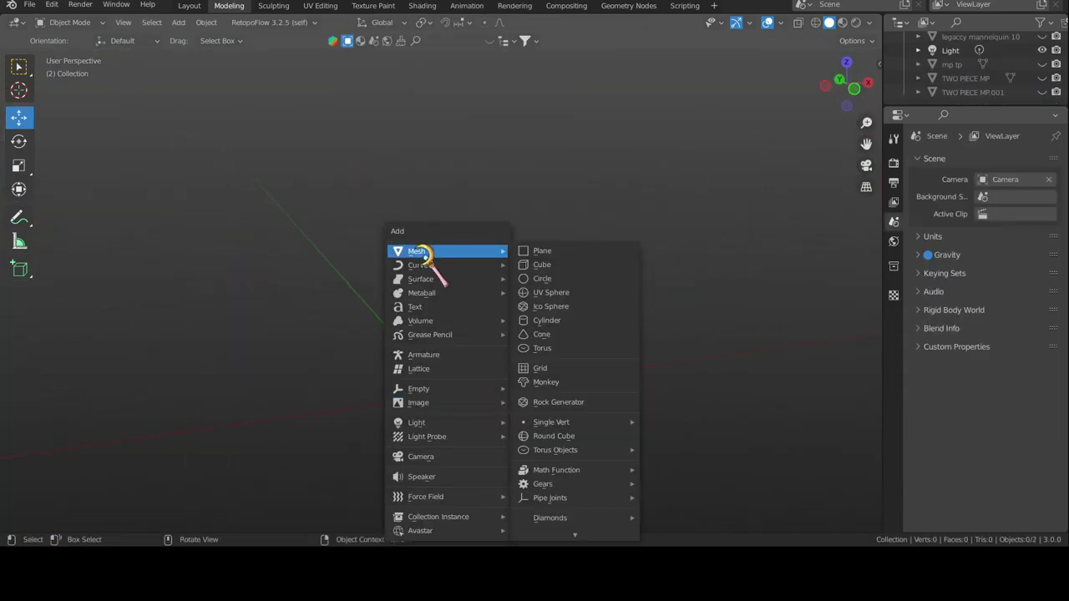
mouse_move(419, 403)
click(578, 418)
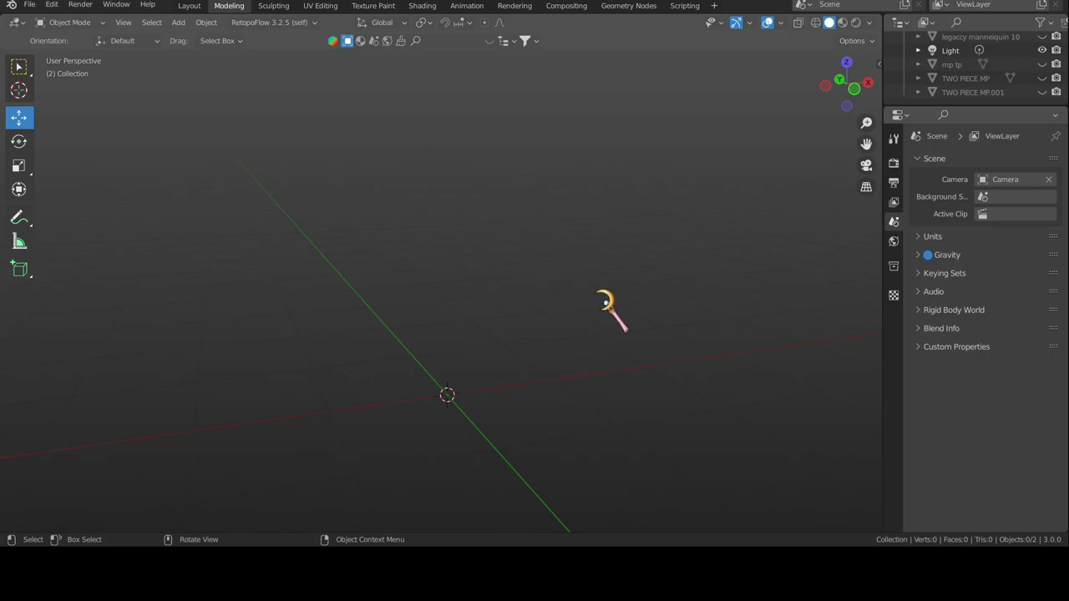
mouse_move(721, 410)
middle_down()
mouse_move(425, 339)
mouse_move(506, 358)
mouse_move(513, 302)
mouse_move(616, 181)
middle_up()
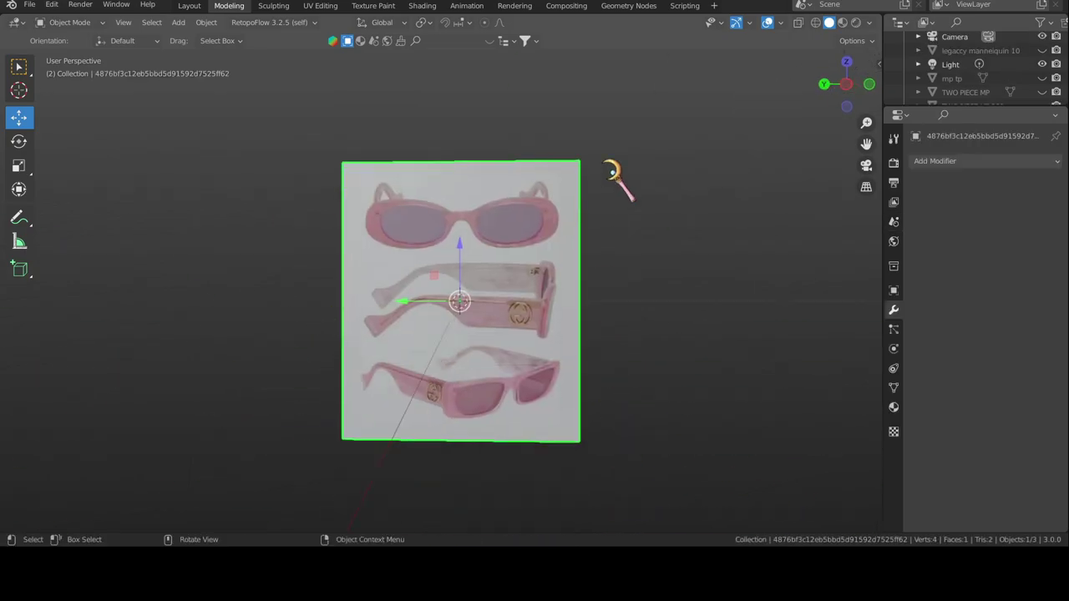
key(shift+a)
key(Escape)
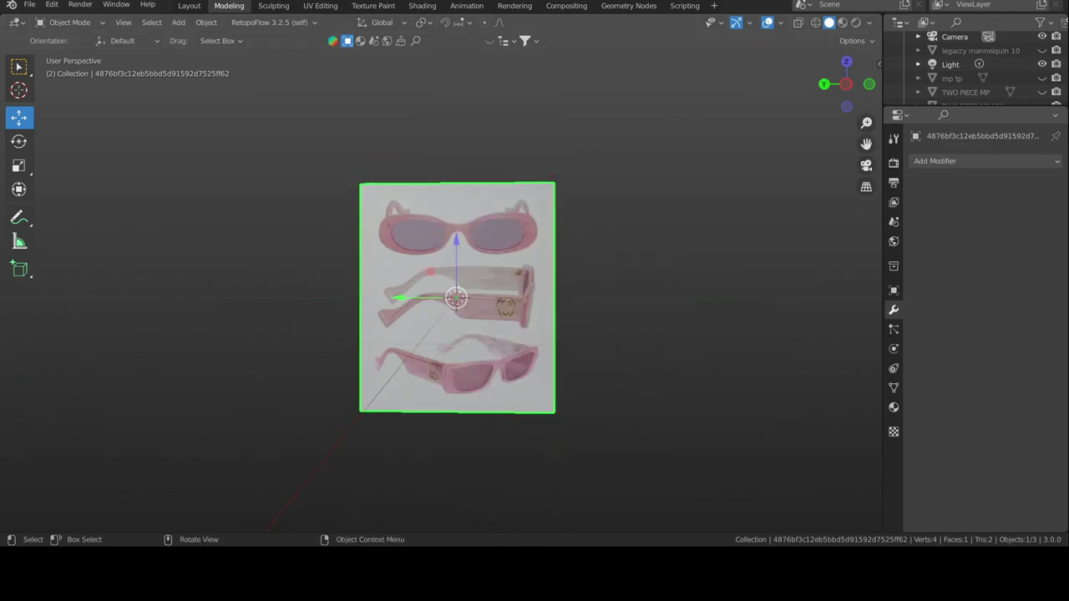
Step: Rotate the reference image on X and Z so it faces front in front orthographic view
key(r)
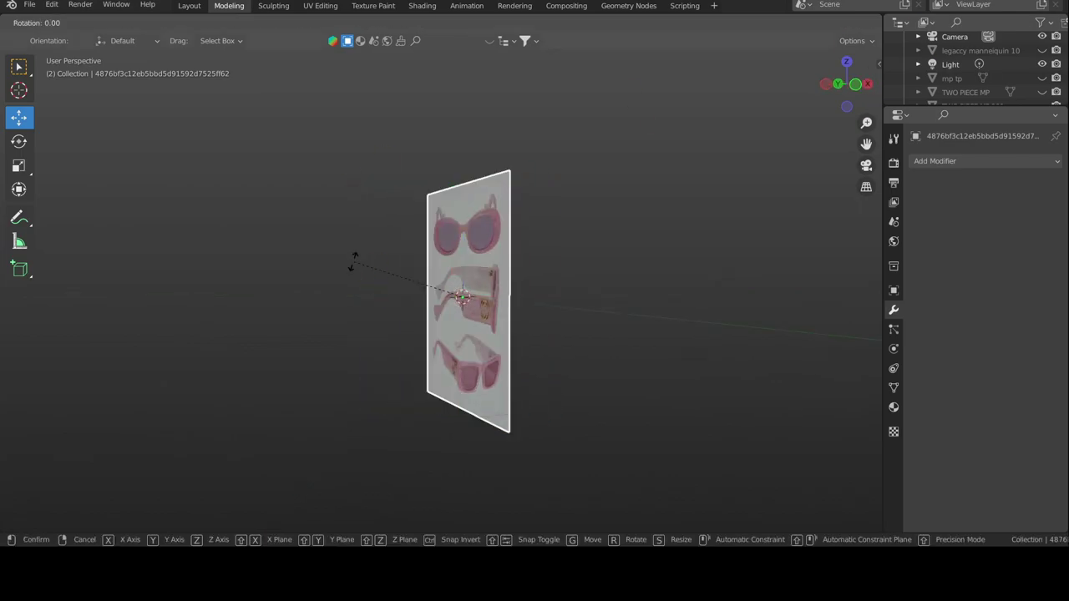
click(496, 357)
key(r)
key(x)
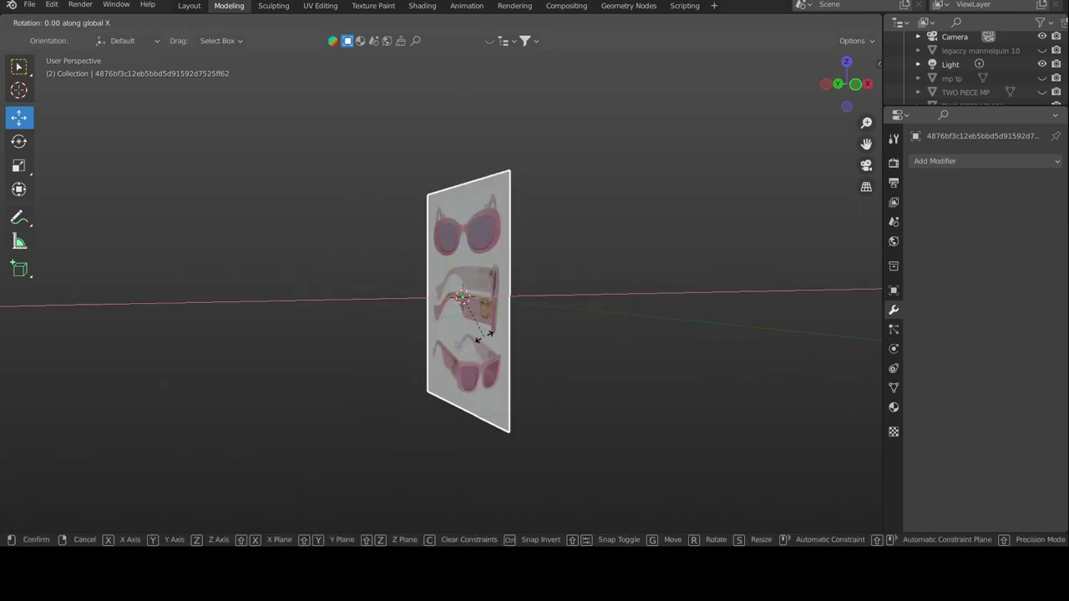
click(491, 341)
key(r)
key(z)
click(493, 346)
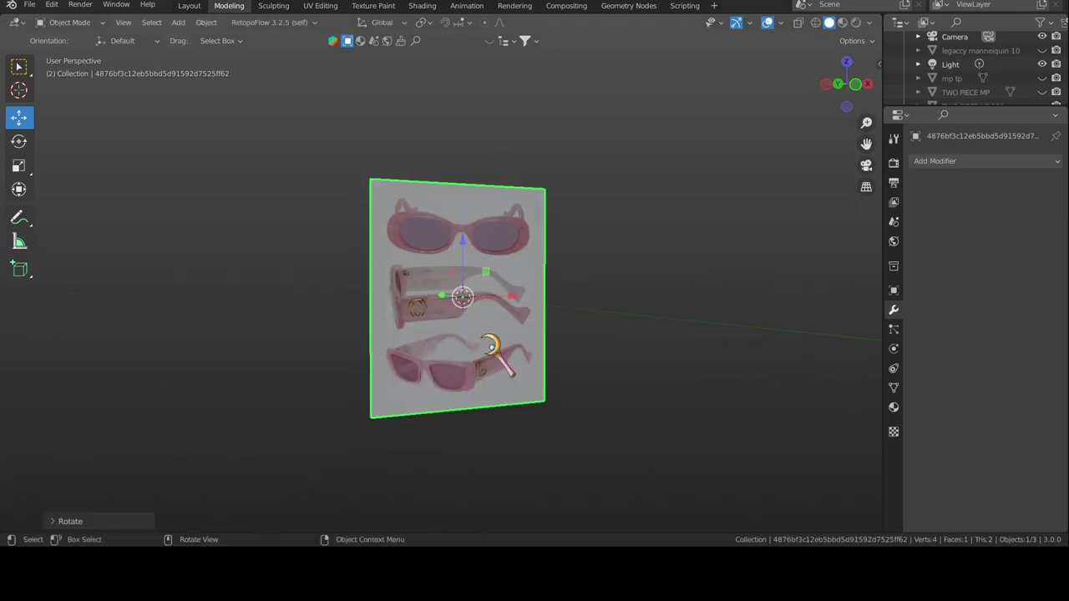
key(KP_1)
scroll(576, 275, down, 3)
Step: Add a new plane, rotate it 90 degrees on X to stand upright, and scale it down
key(shift+a)
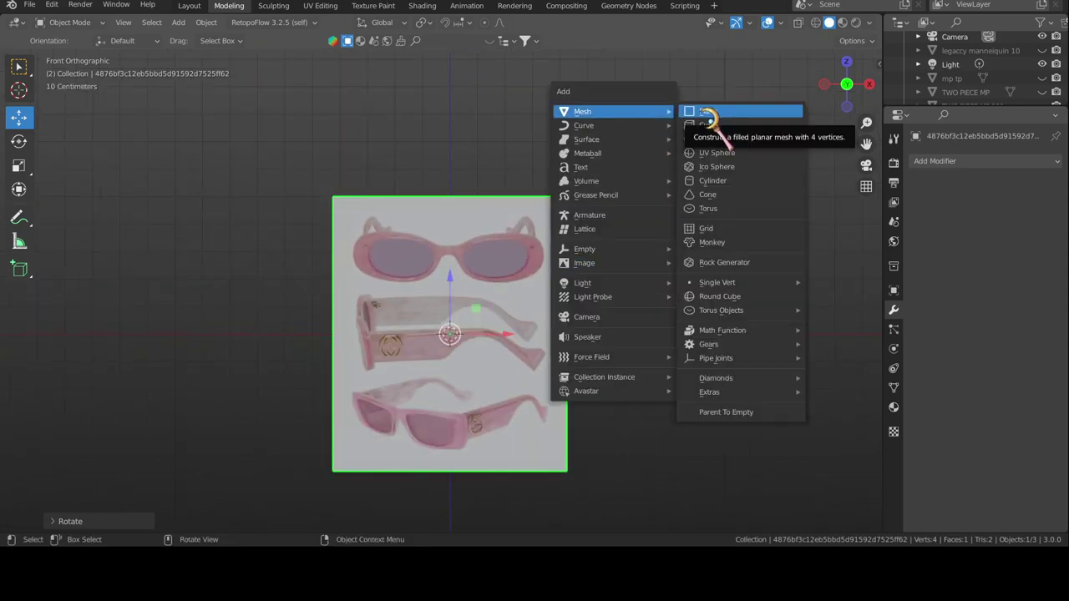
click(707, 112)
key(r)
key(x)
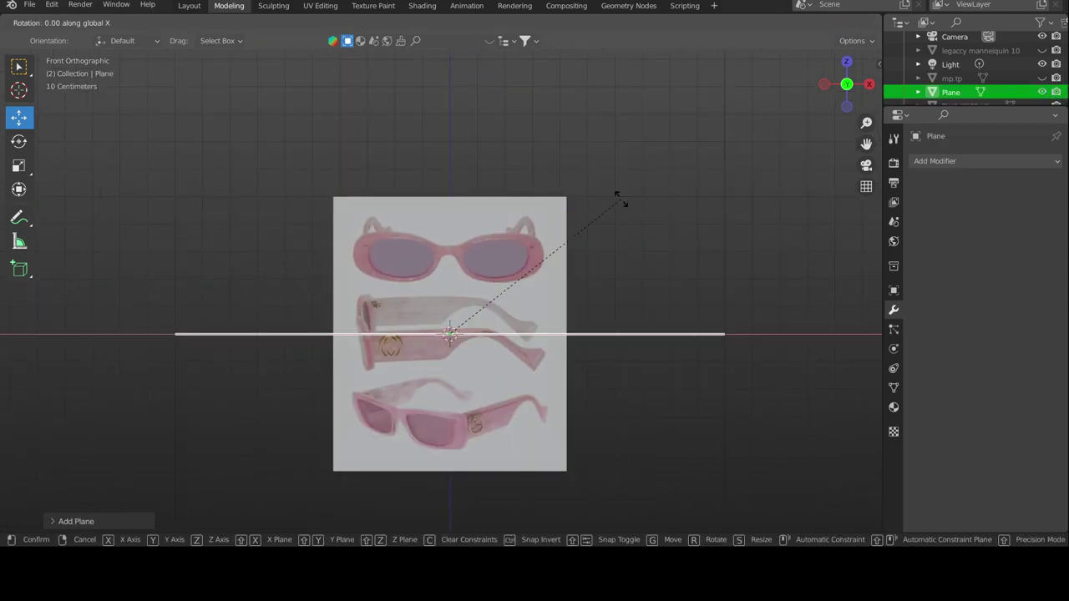
key(9)
key(0)
key(Return)
key(s)
click(601, 205)
Step: Move the small plane over the glasses' bridge, frame it in front view, and enter Edit Mode
key(g)
click(496, 282)
key(KP_Decimal)
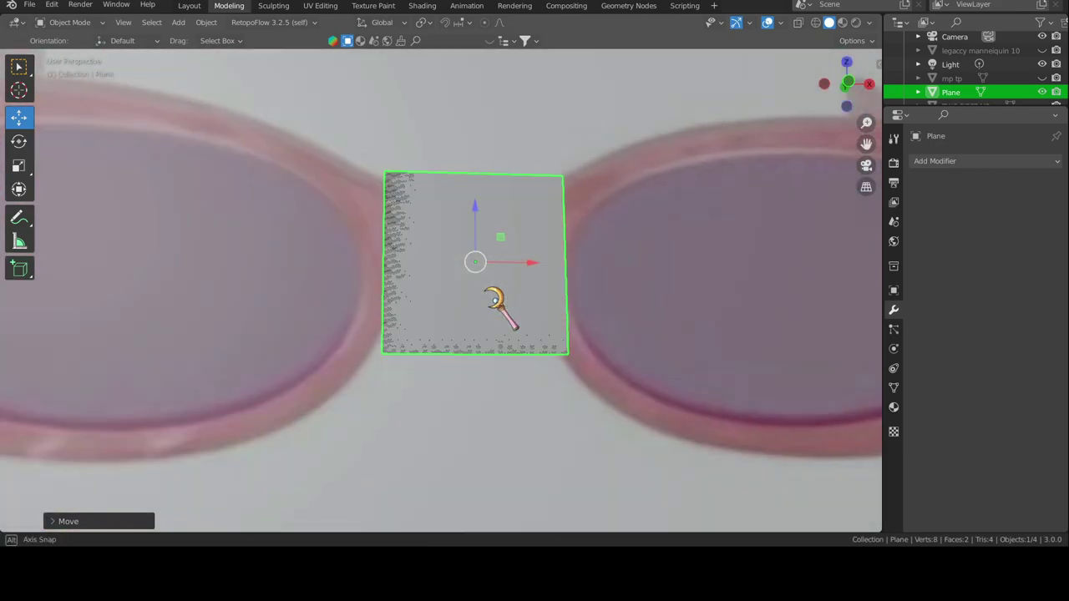
key(KP_1)
key(Tab)
Step: Extrude the plane's left edge twice leftward, angling each new end edge along the frame
click(429, 207)
key(e)
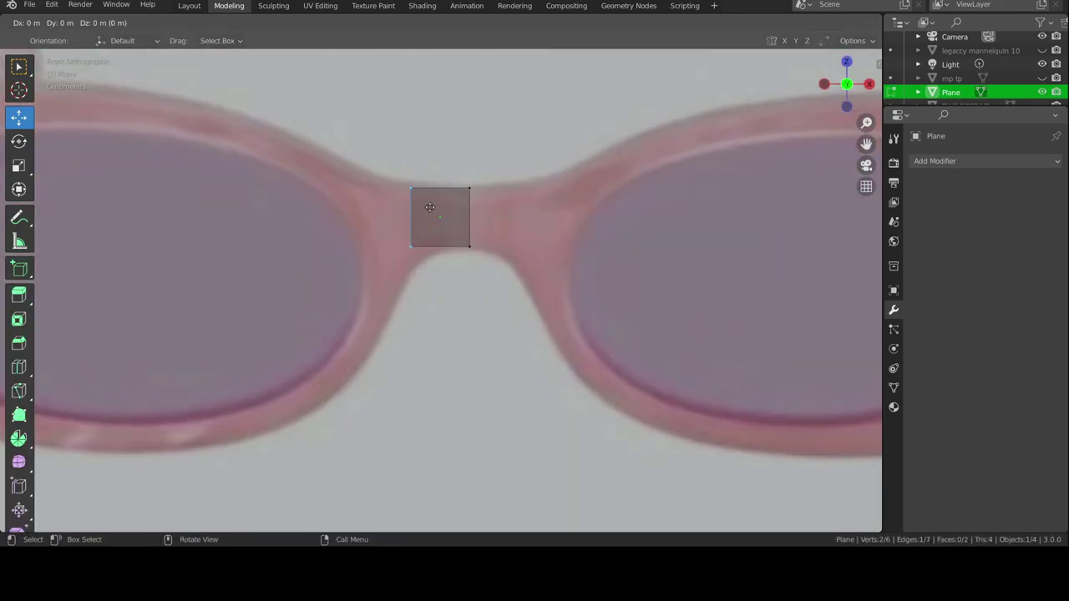
click(392, 207)
key(r)
click(467, 188)
key(e)
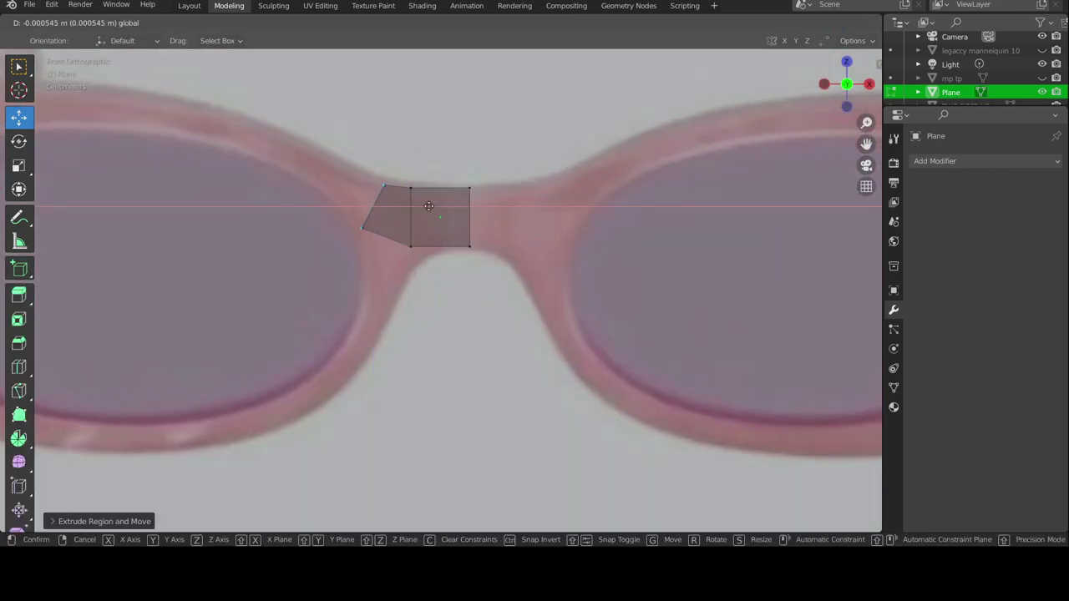
click(351, 186)
key(r)
click(534, 188)
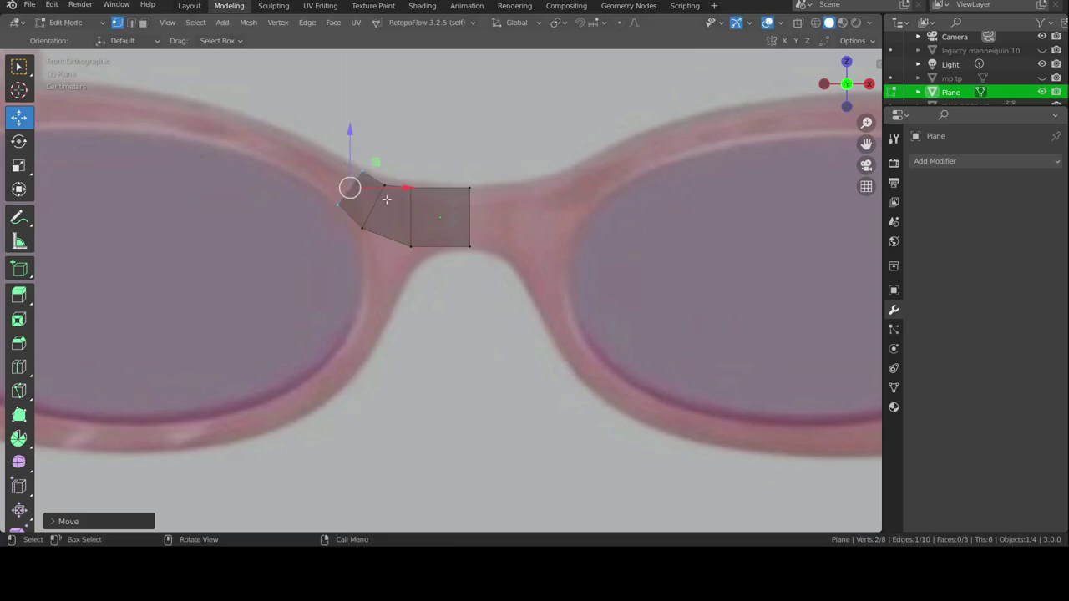
Step: Extrude a face up-left, then resize and rotate its end edge to follow the top rim
key(e)
click(442, 118)
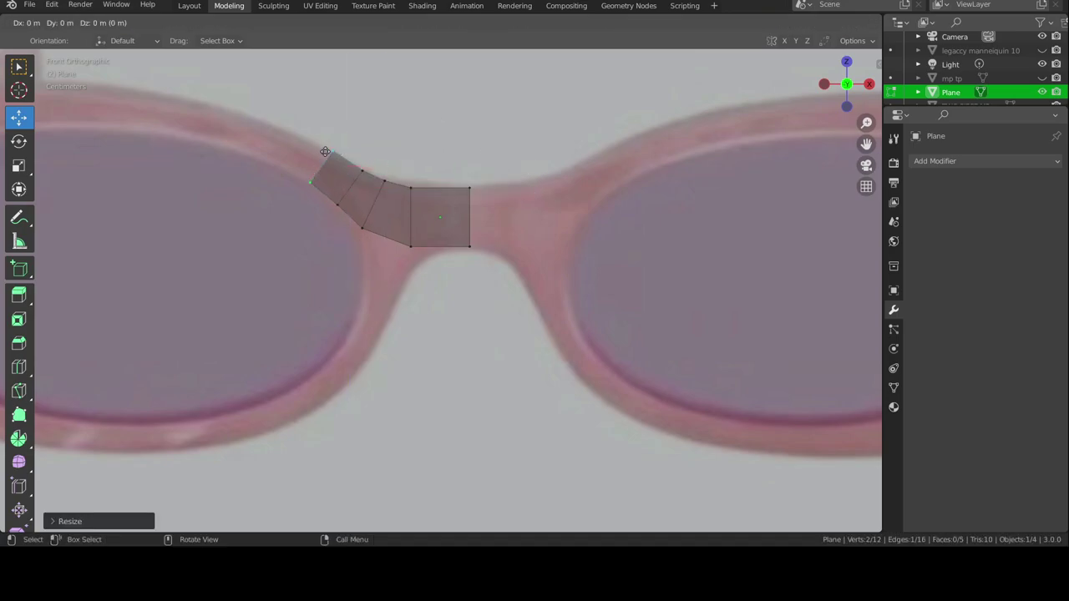
key(s)
click(399, 102)
key(r)
click(382, 107)
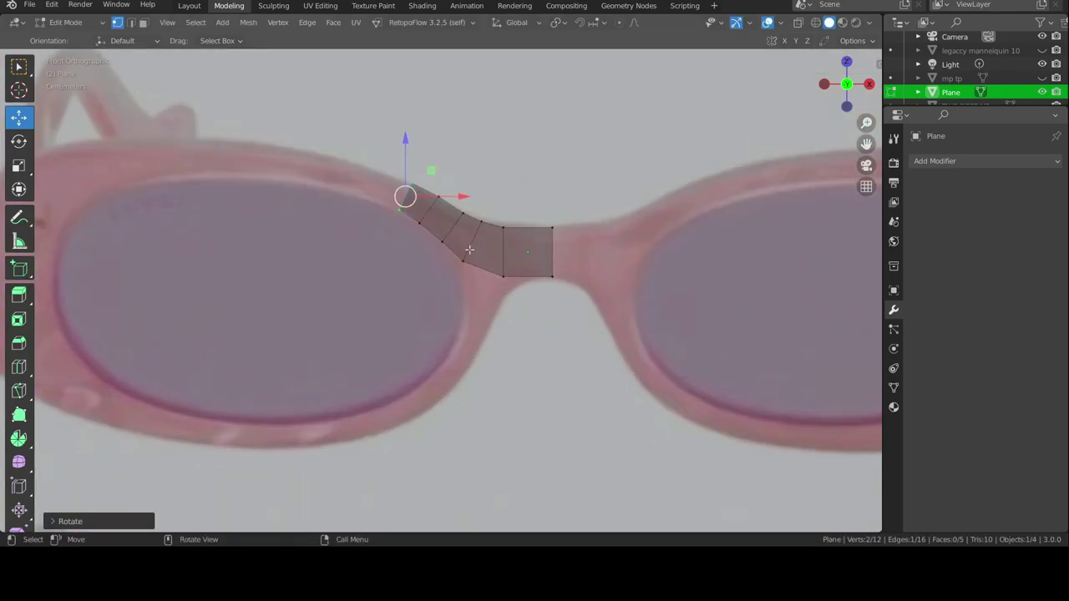
Step: Level and reposition the bottom edge, and slide a corner vertex right onto the face corner
key(s)
click(480, 255)
click(475, 271)
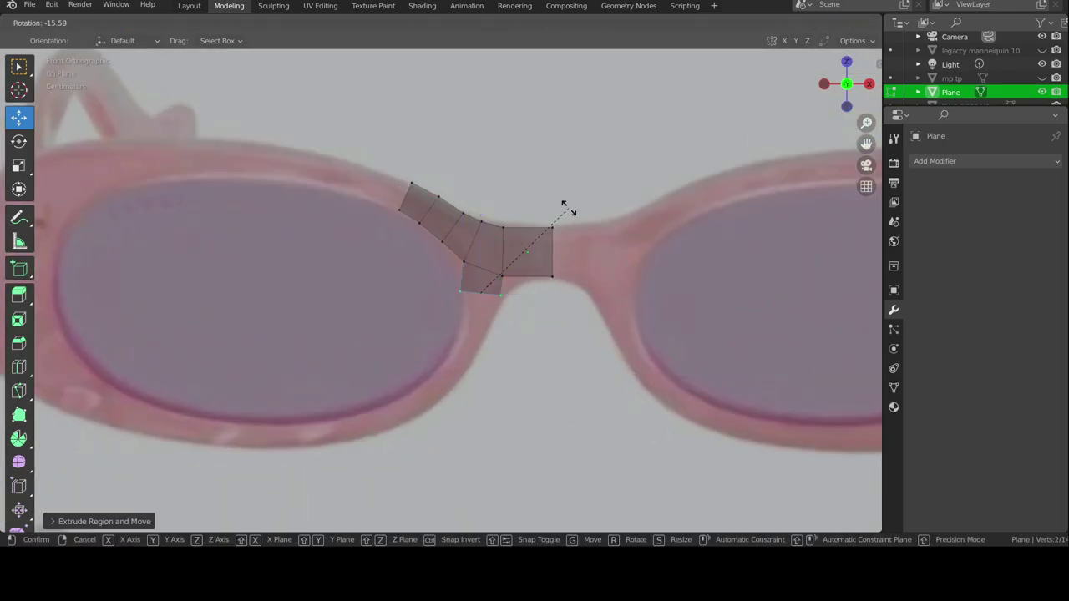
key(r)
click(489, 252)
key(g)
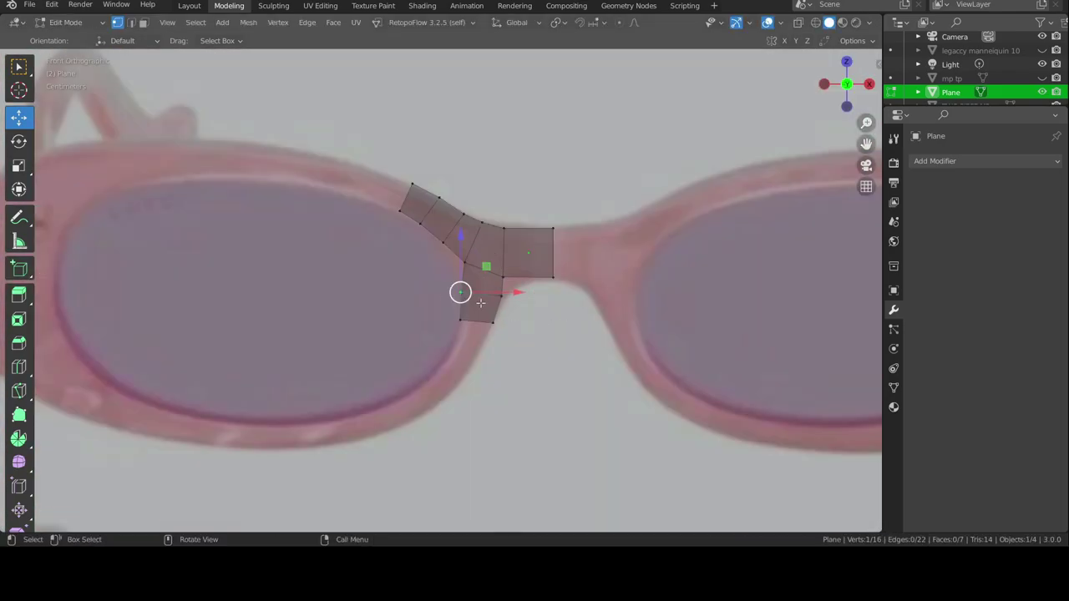
click(460, 291)
click(502, 277)
drag(502, 277, 553, 277)
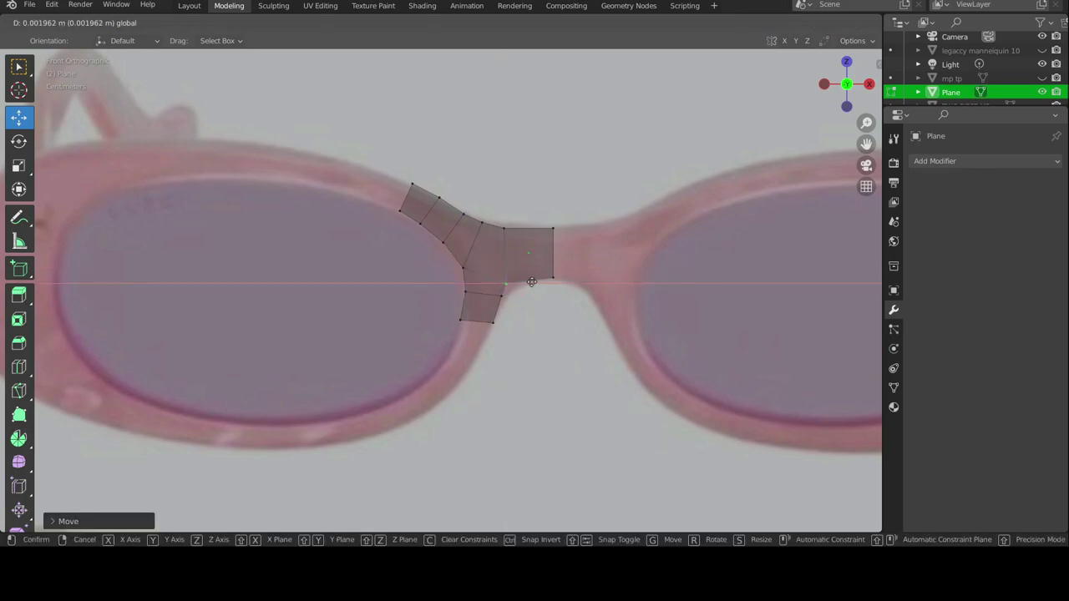
Step: Extrude the bottom edge downward twice along the rim, shrinking each new edge
key(e)
key(s)
click(479, 317)
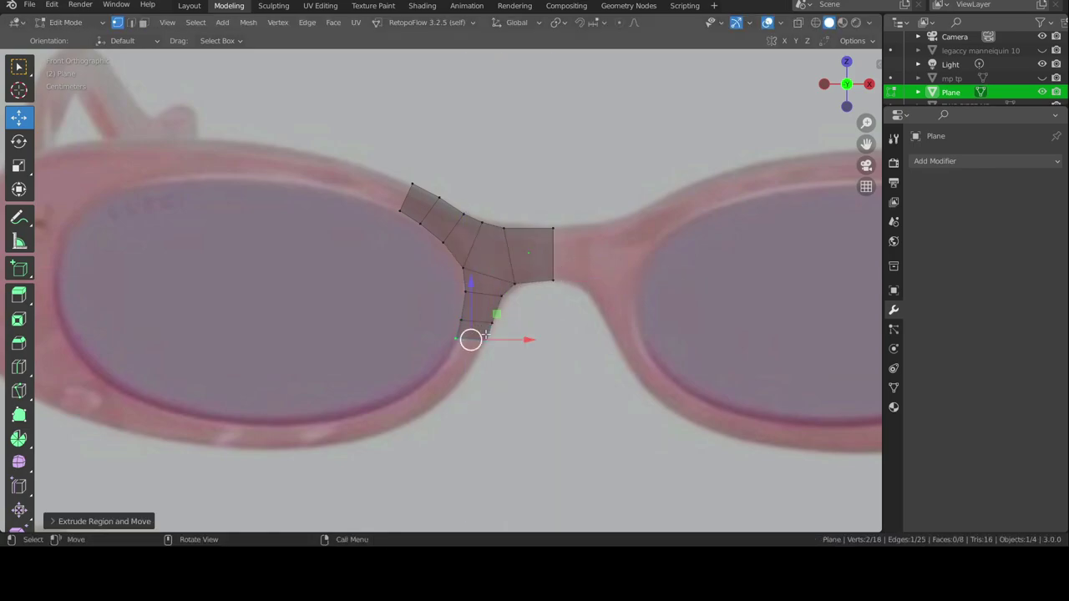
key(e)
key(s)
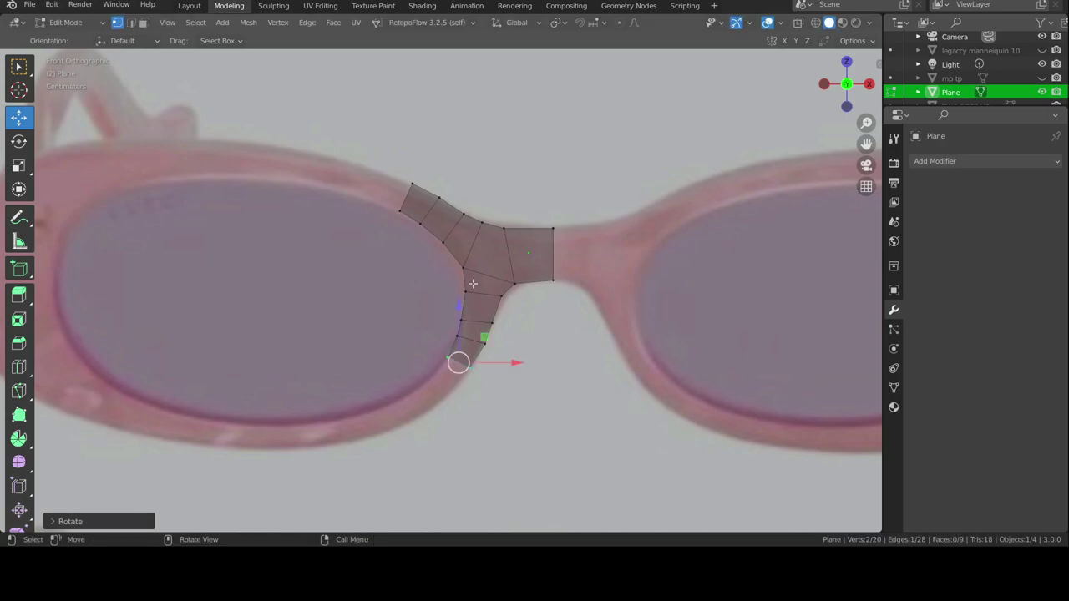
click(439, 164)
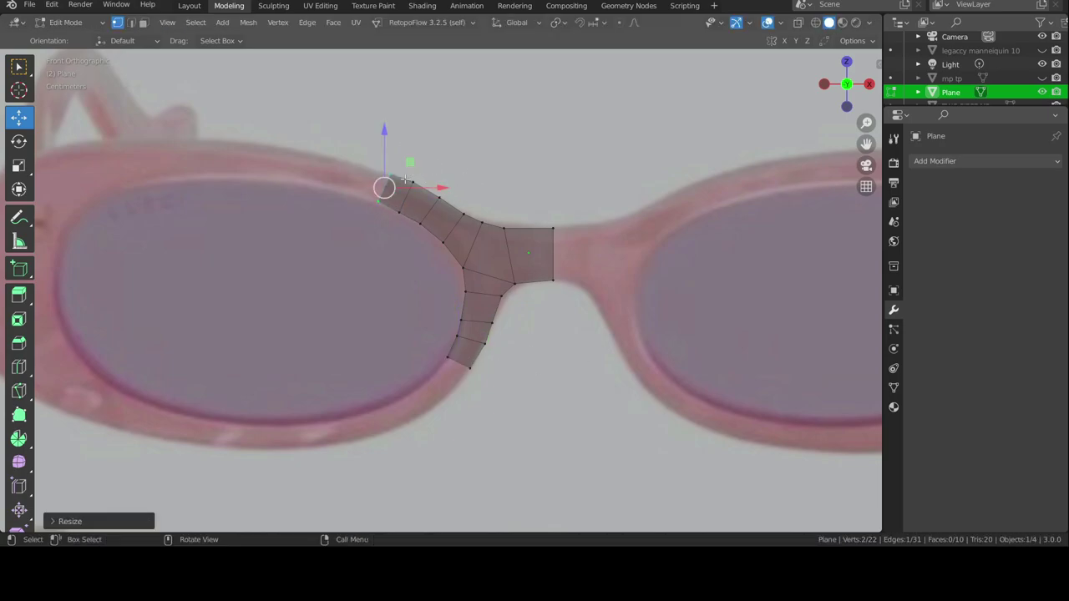
click(434, 144)
Step: Shift the newest edge vertically and rotate the end edge to follow the lens rim
key(g)
key(z)
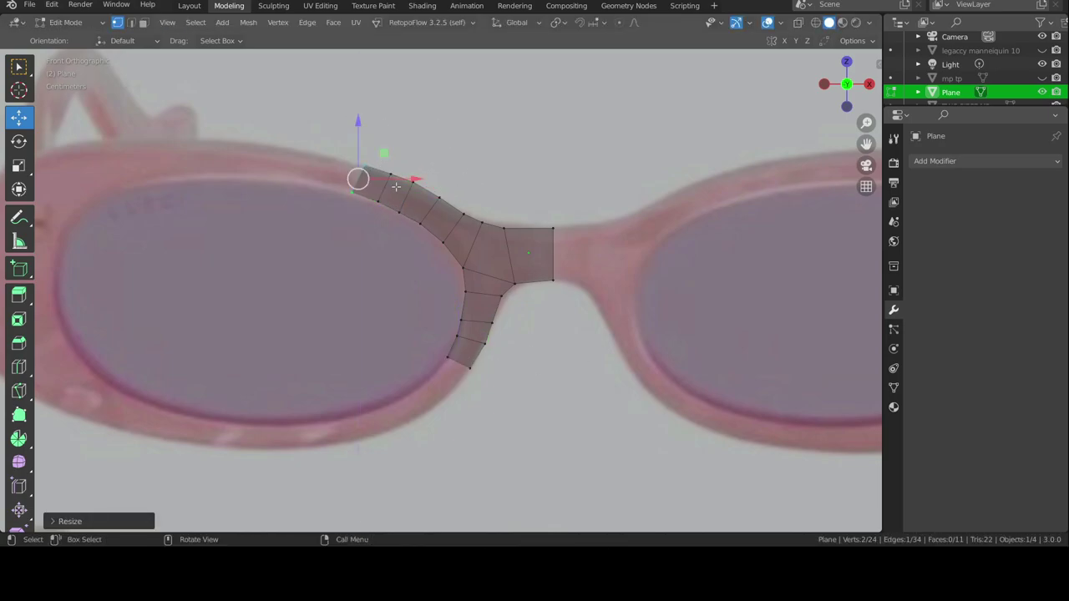
key(z)
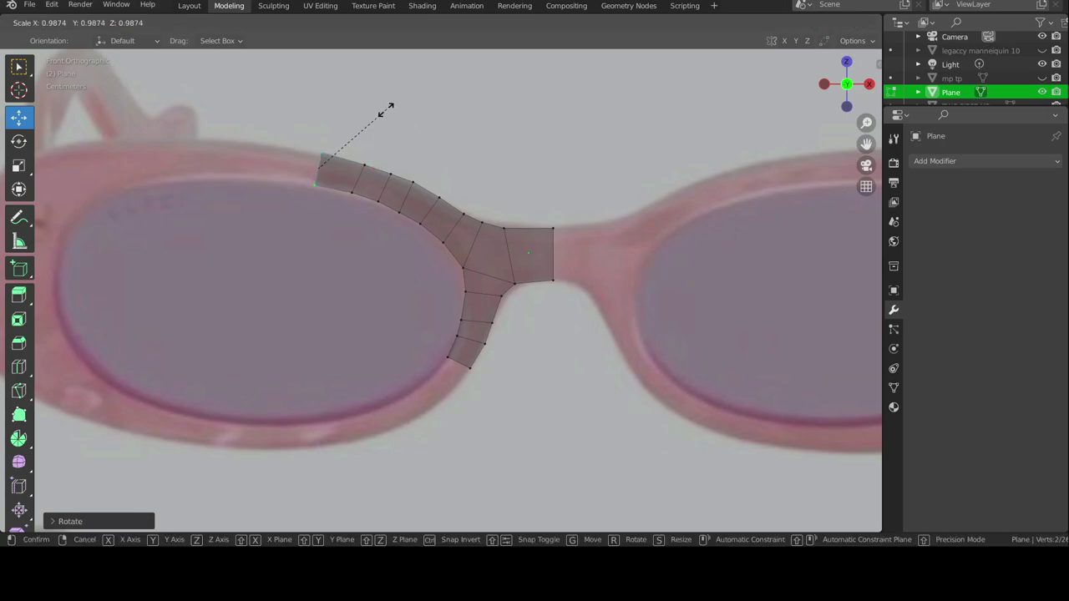
click(386, 109)
shift+middle_drag(319, 203, 480, 222)
key(r)
click(431, 140)
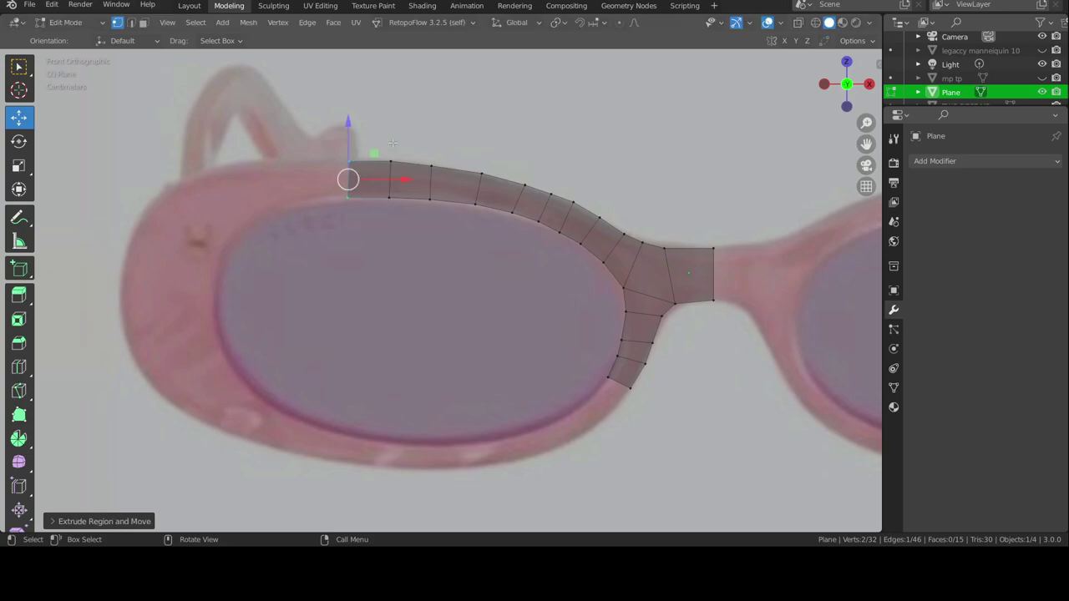
Step: Extend the strip along the top rim, scaling, lifting vertically and rotating each new edge
key(e)
click(362, 138)
key(s)
click(365, 136)
key(g)
key(z)
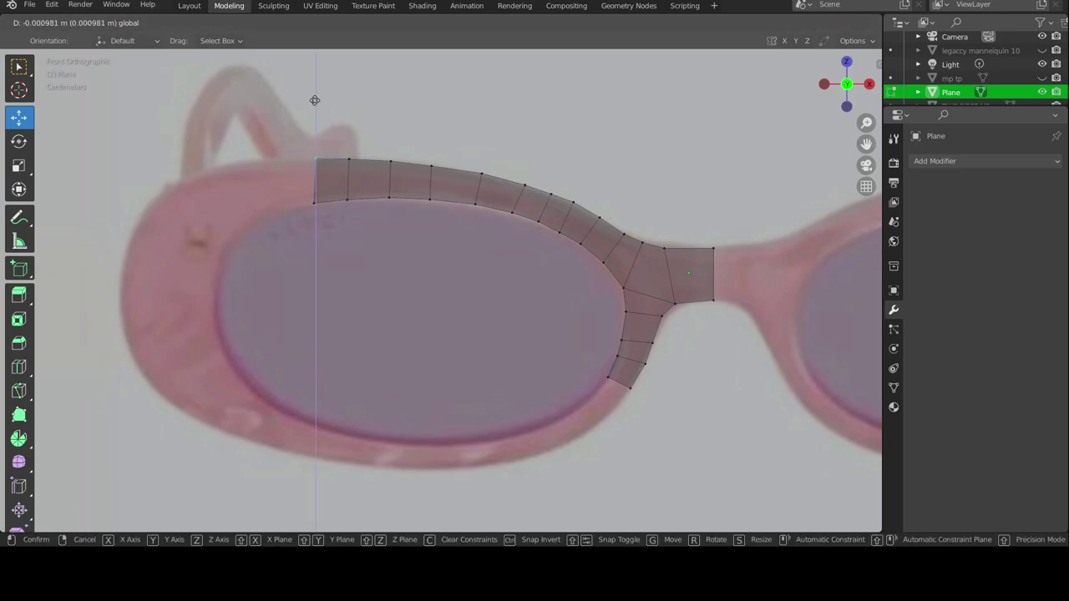
click(315, 100)
key(e)
click(322, 102)
key(r)
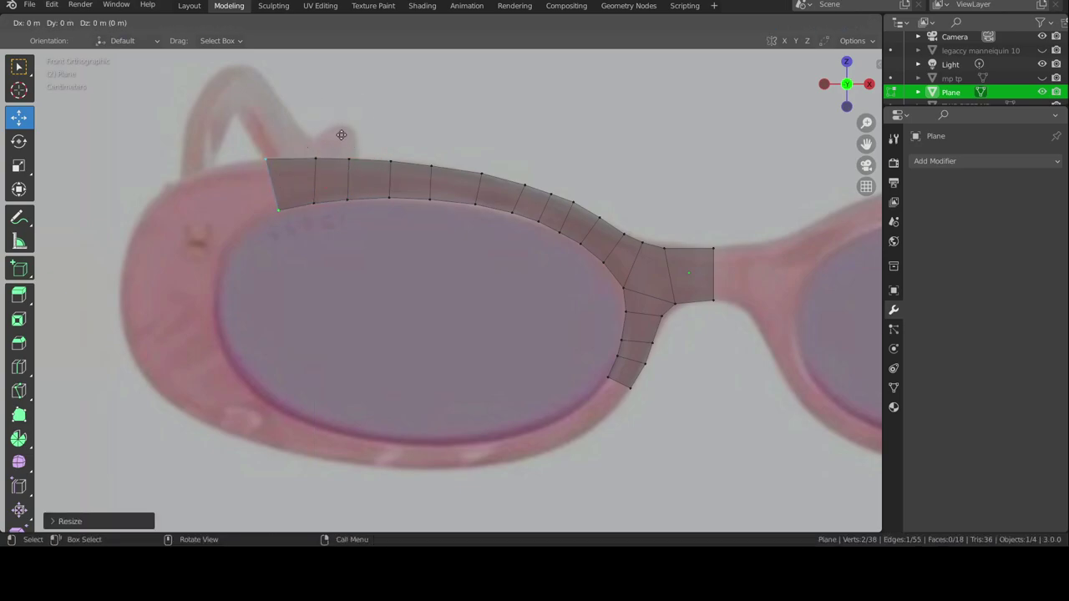
Step: Turn the strip's end edge down around the frame's outer corner
shift+click(247, 213)
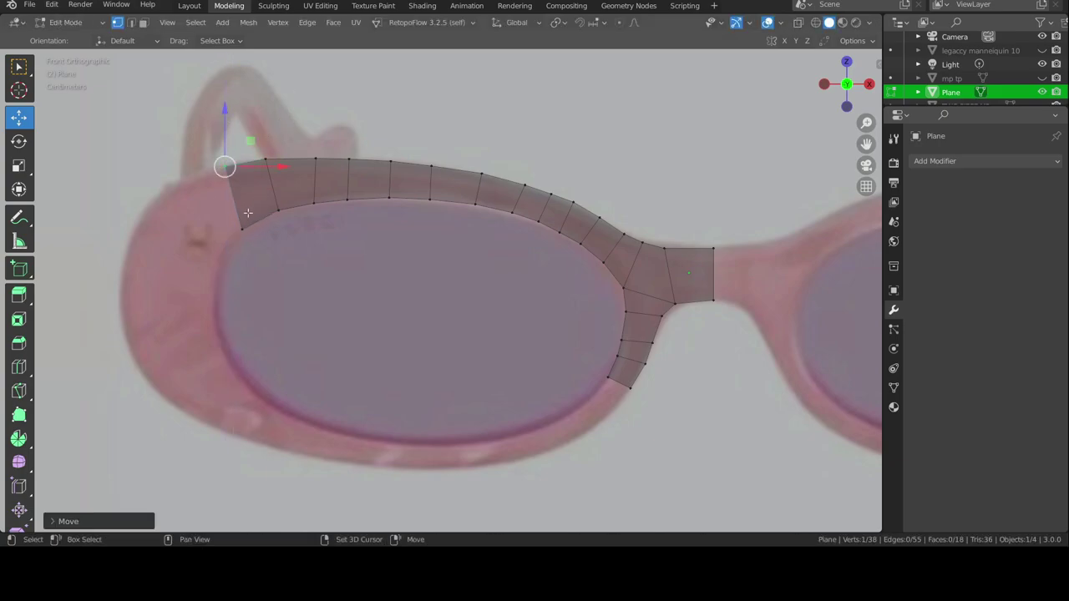
click(250, 131)
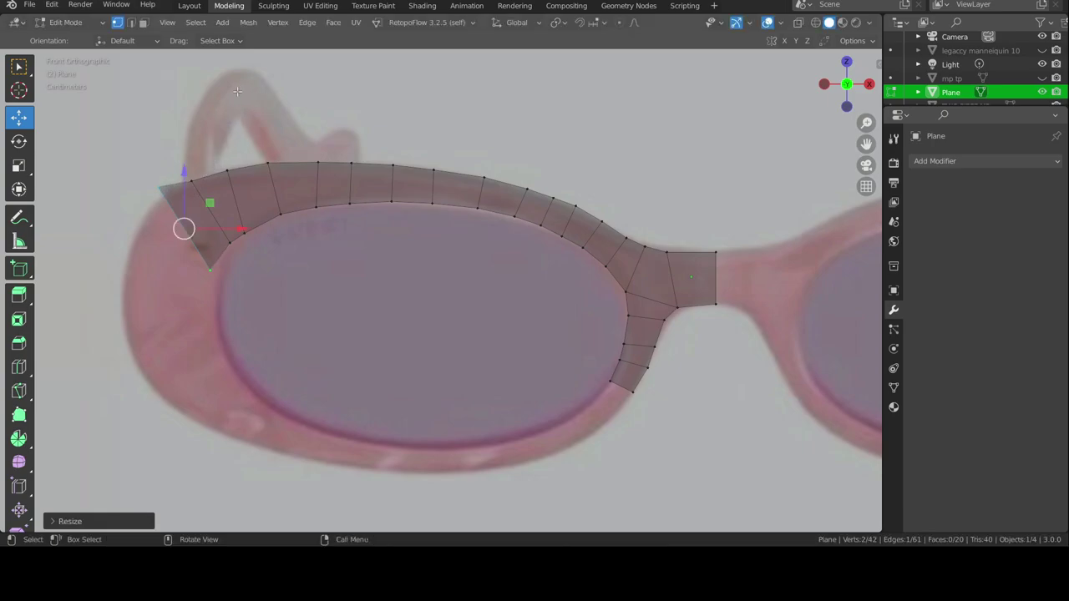
key(r)
click(207, 149)
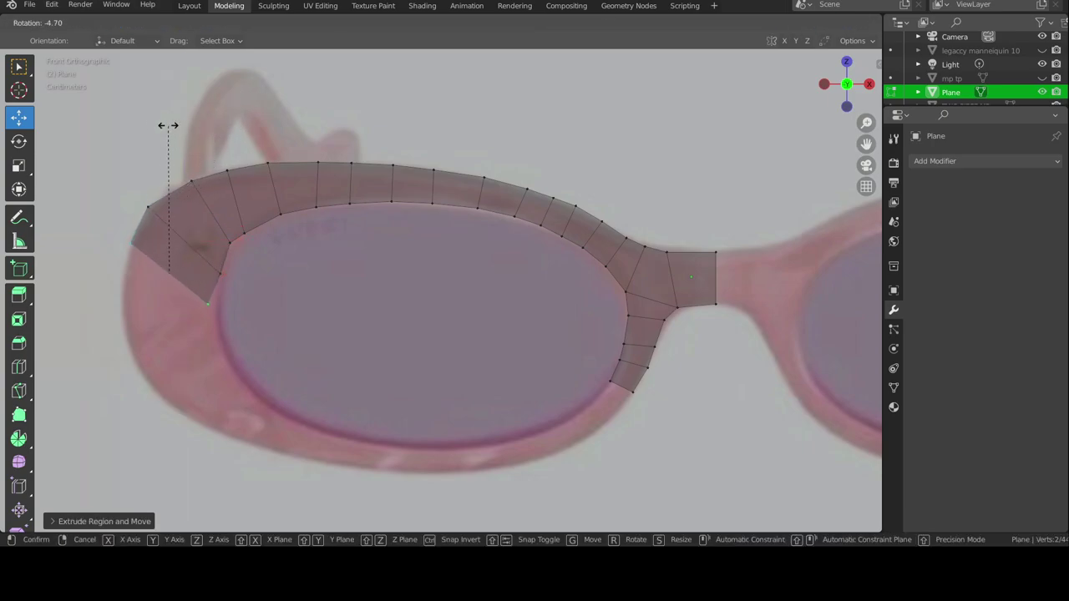
click(249, 304)
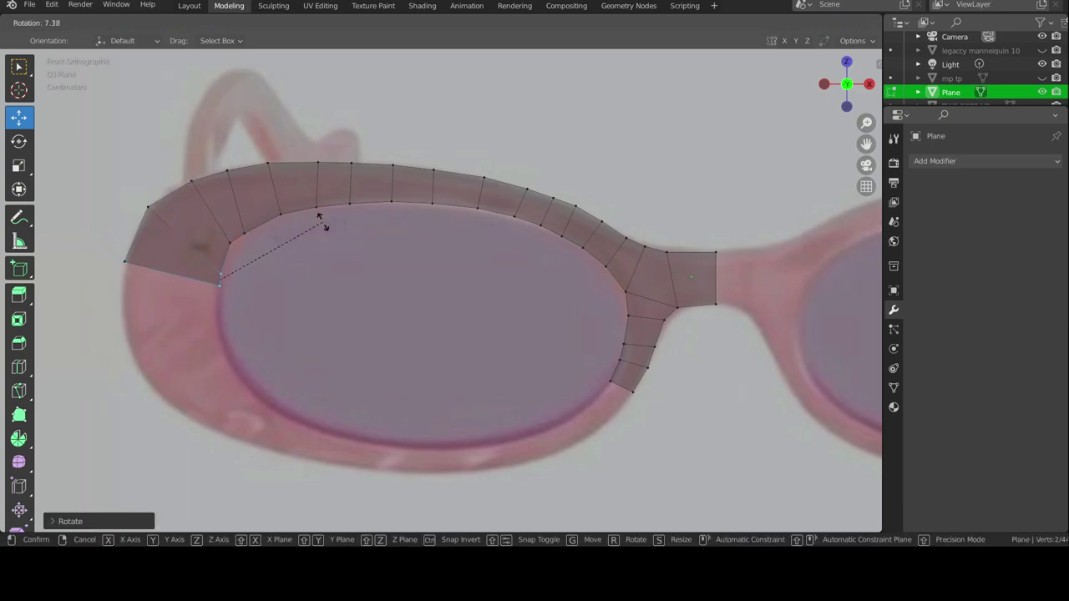
click(320, 221)
Step: Extrude rows down the outer end of the frame, scaling edges horizontally to fit
key(e)
click(170, 305)
key(e)
click(198, 241)
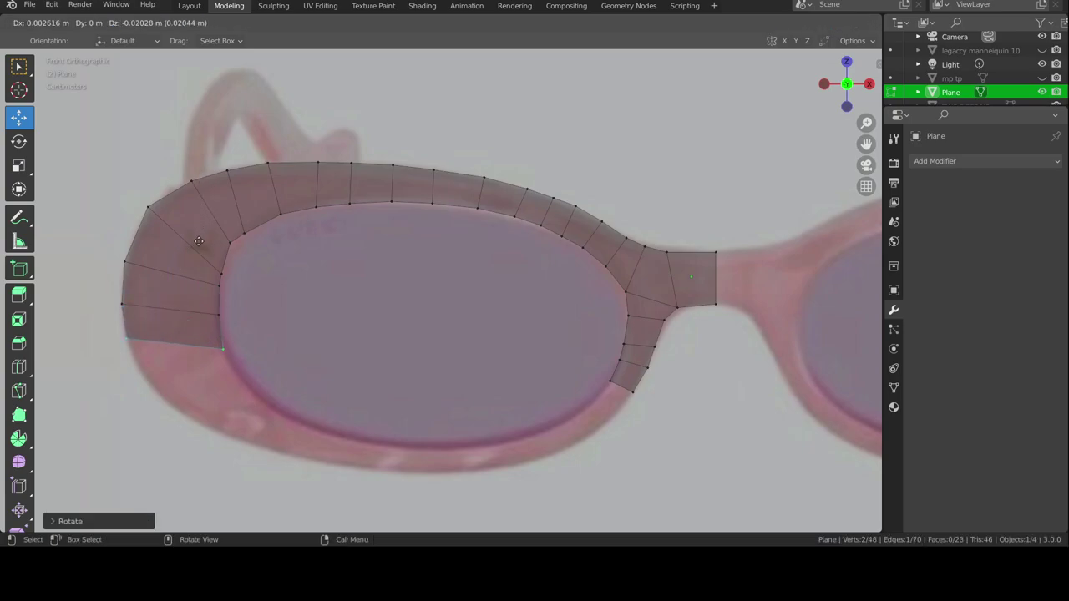
shift+middle_drag(174, 346, 191, 270)
key(e)
click(203, 298)
key(s)
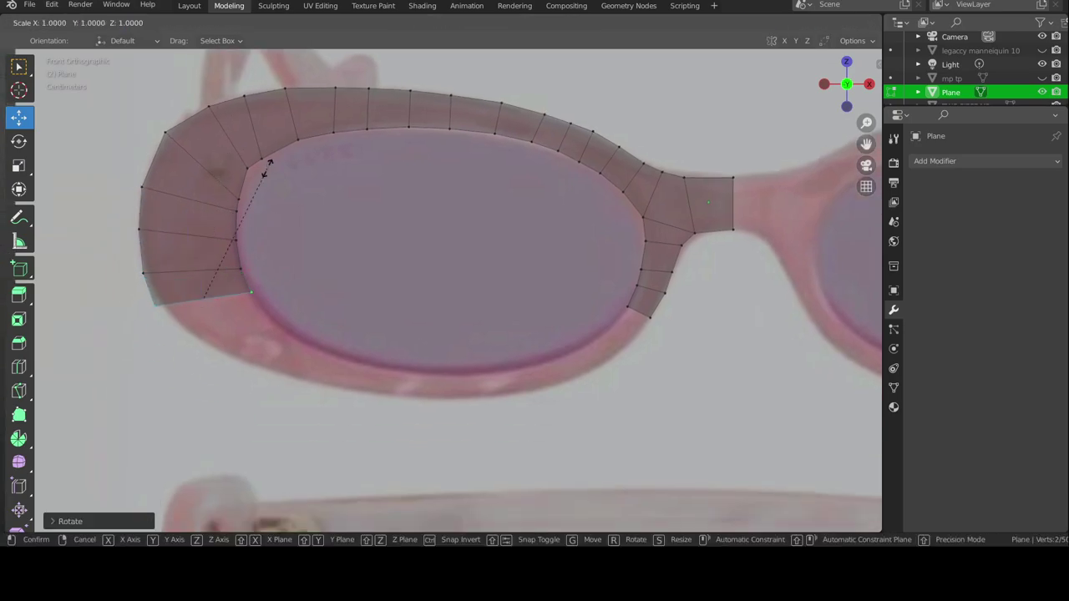
key(x)
click(209, 311)
Step: Extrude rows below the frame end, moving vertically and rotating to follow the curve
key(e)
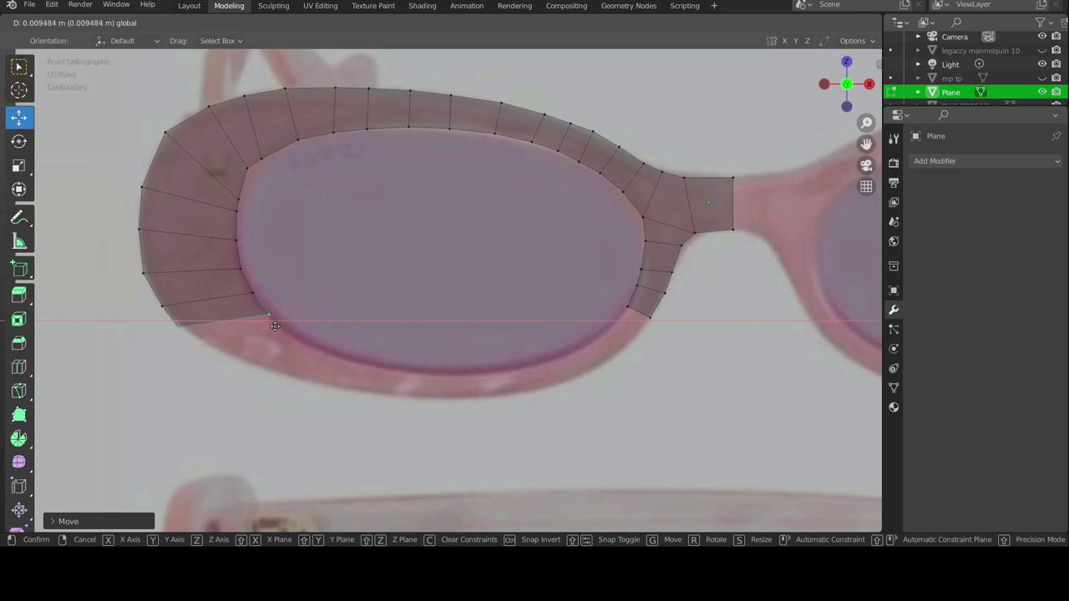
click(274, 326)
key(r)
click(223, 317)
key(e)
key(z)
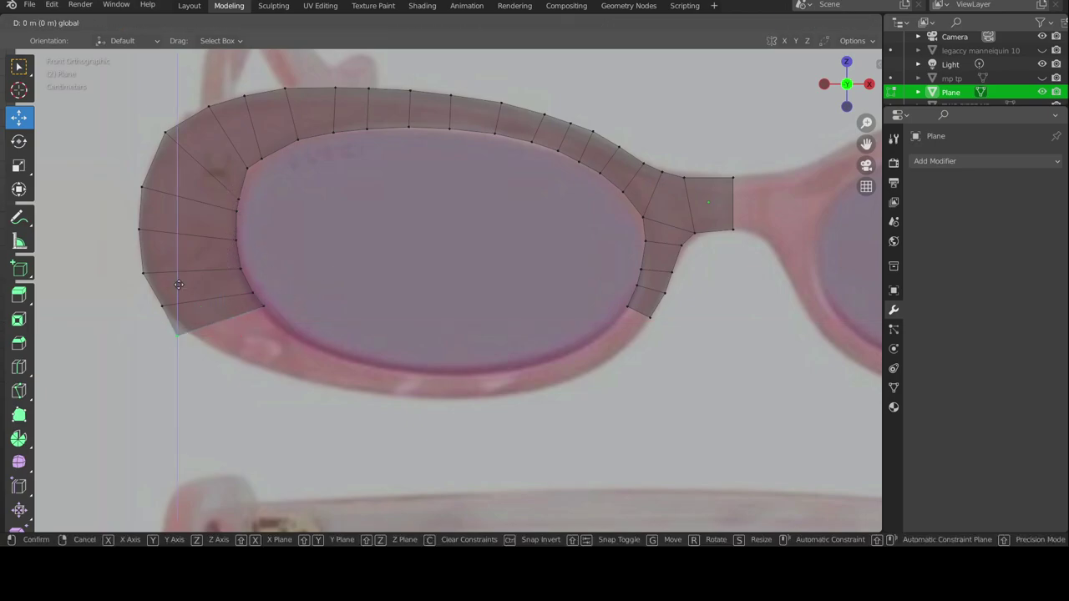
click(176, 323)
key(g)
key(r)
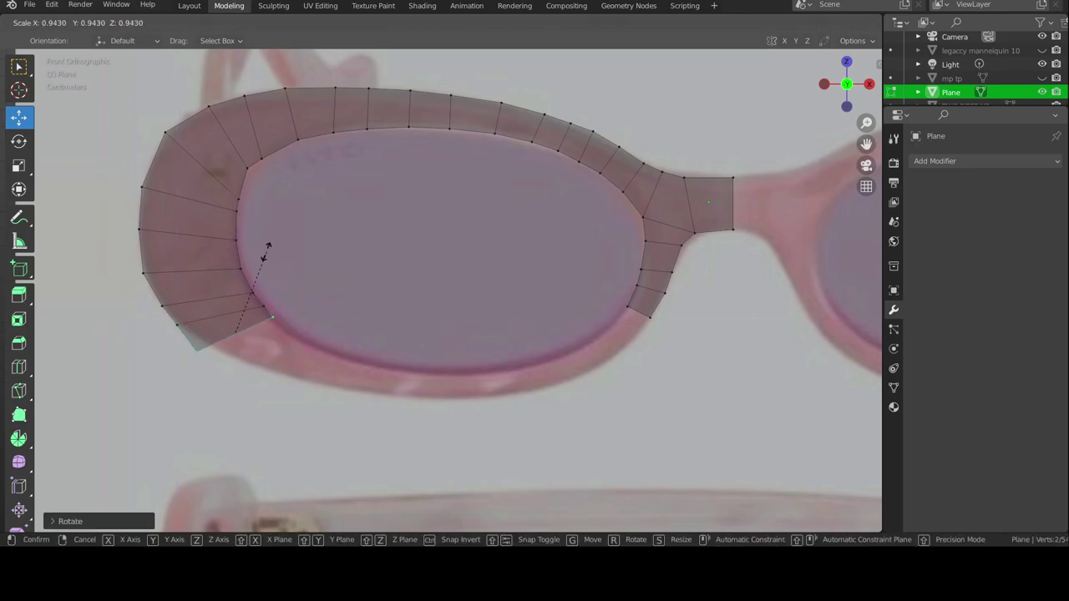
click(241, 267)
Step: Extrude and shrink further rows around the lower curve of the frame
key(g)
click(275, 317)
key(e)
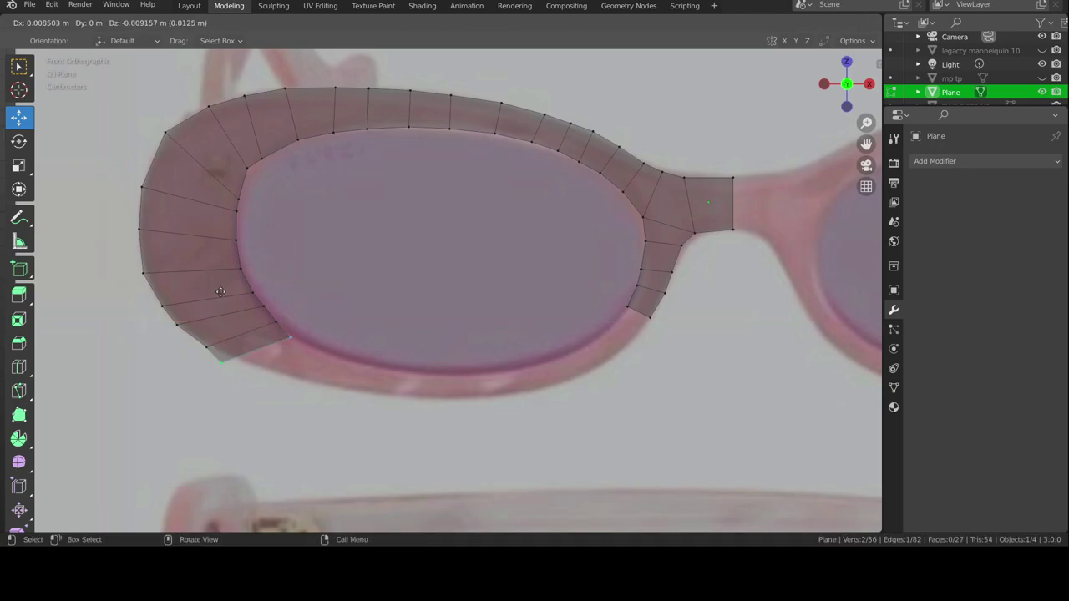
click(324, 290)
key(s)
click(312, 320)
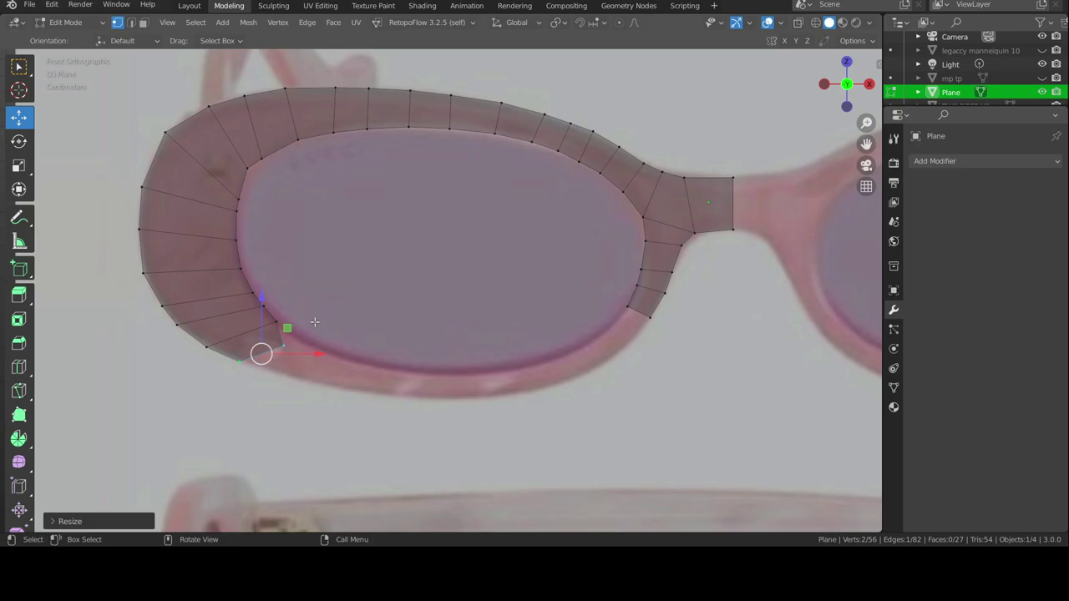
Step: Add the first bottom-rim face, rotating, scaling and nudging its edge onto the rim
key(e)
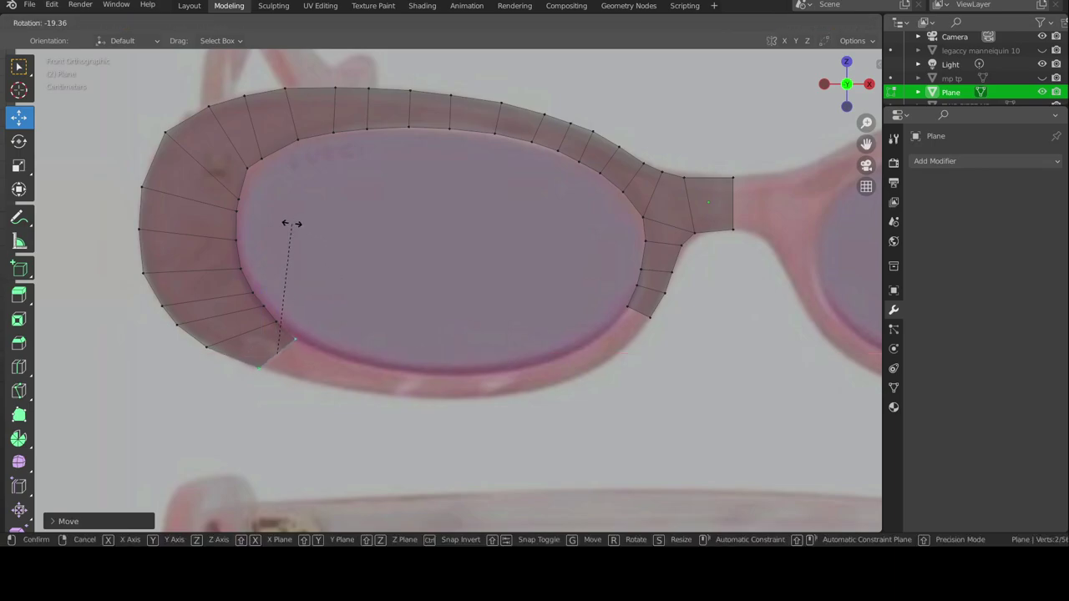
click(323, 368)
key(r)
click(318, 369)
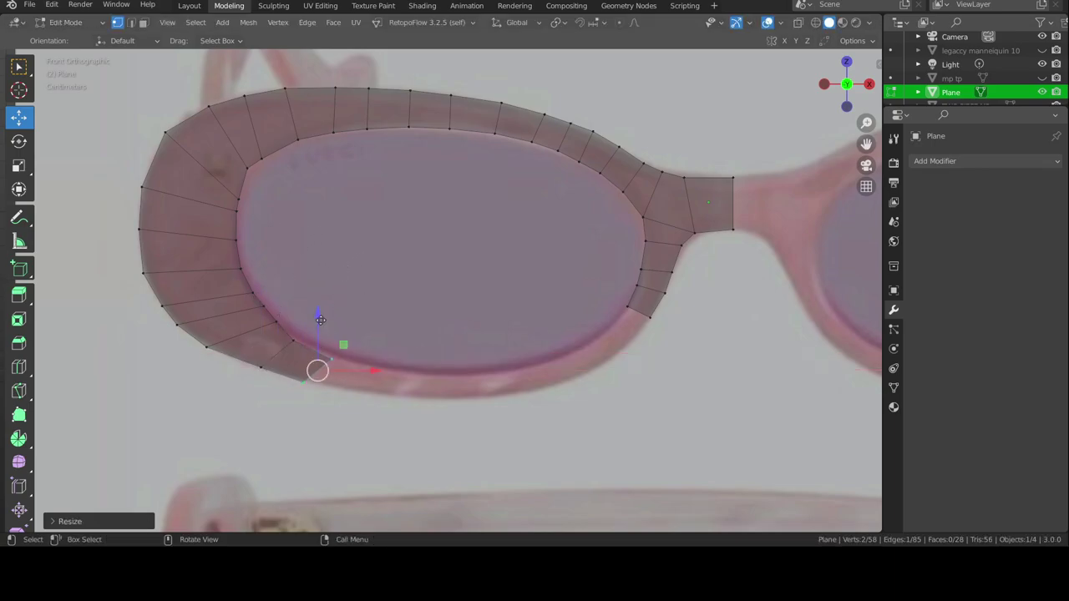
key(s)
click(349, 271)
key(g)
click(326, 355)
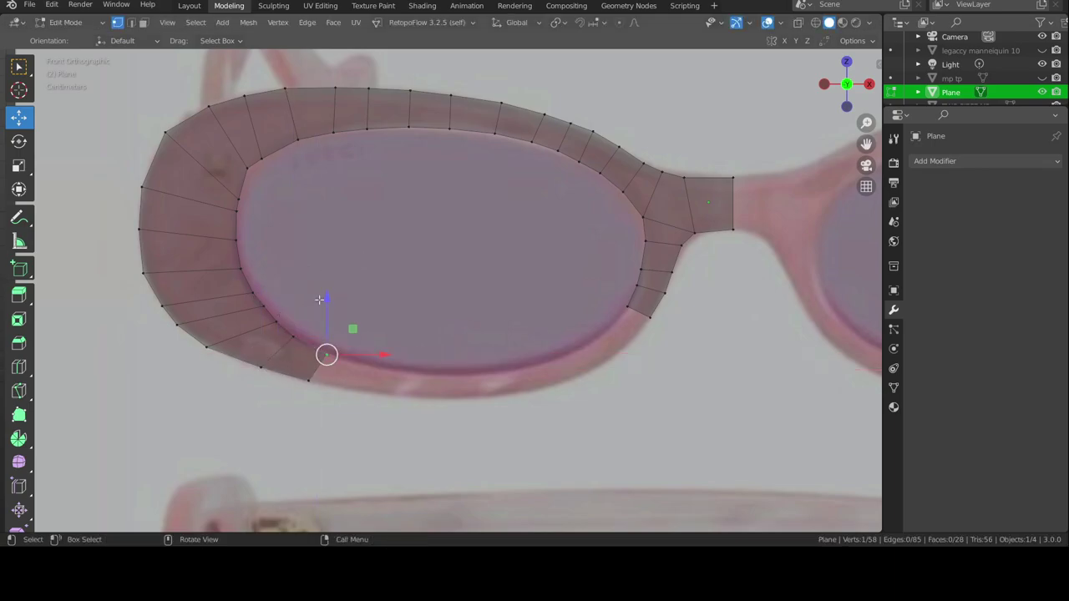
Step: Add the next bottom-rim face, scaling and moving its edge into place
key(e)
click(354, 301)
key(s)
click(336, 373)
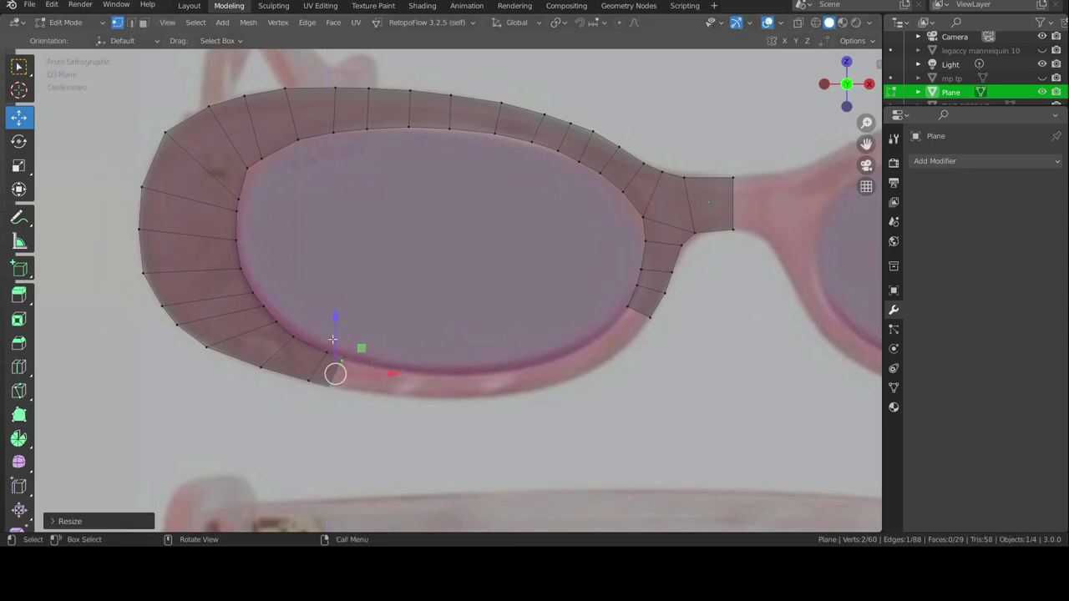
key(g)
click(347, 348)
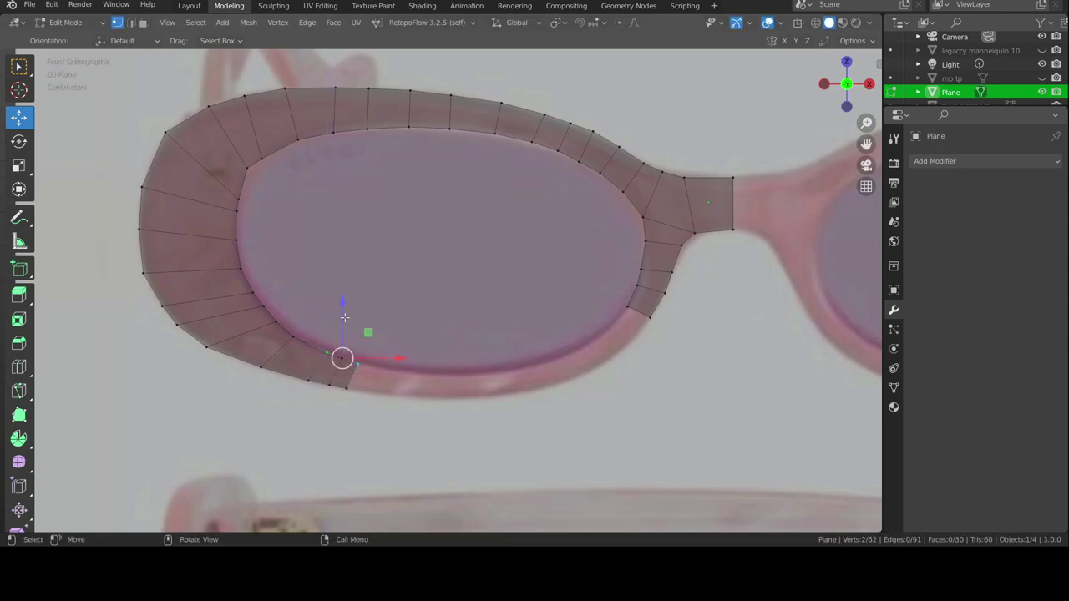
Step: Snap an end vertex onto the rim, then extrude another bottom row moved vertically
click(346, 387)
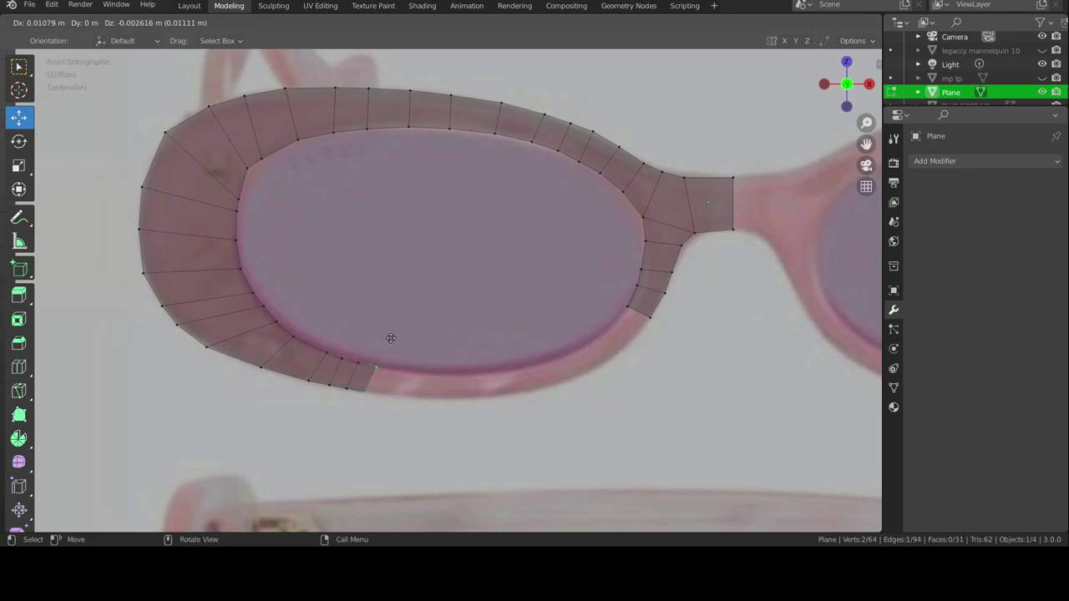
key(s)
click(385, 343)
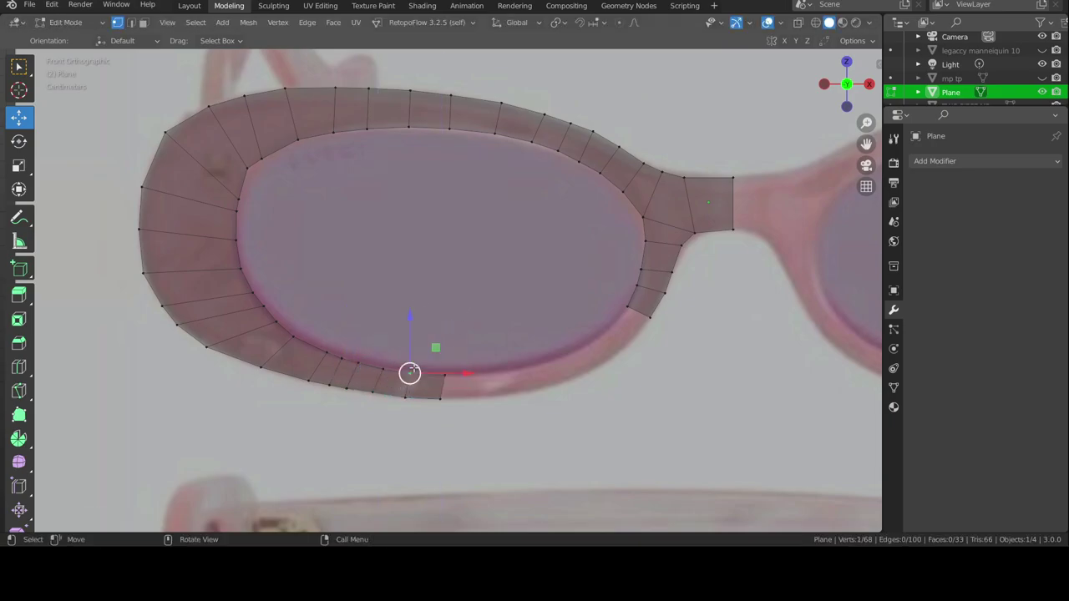
click(250, 117)
click(461, 312)
key(e)
click(485, 380)
key(s)
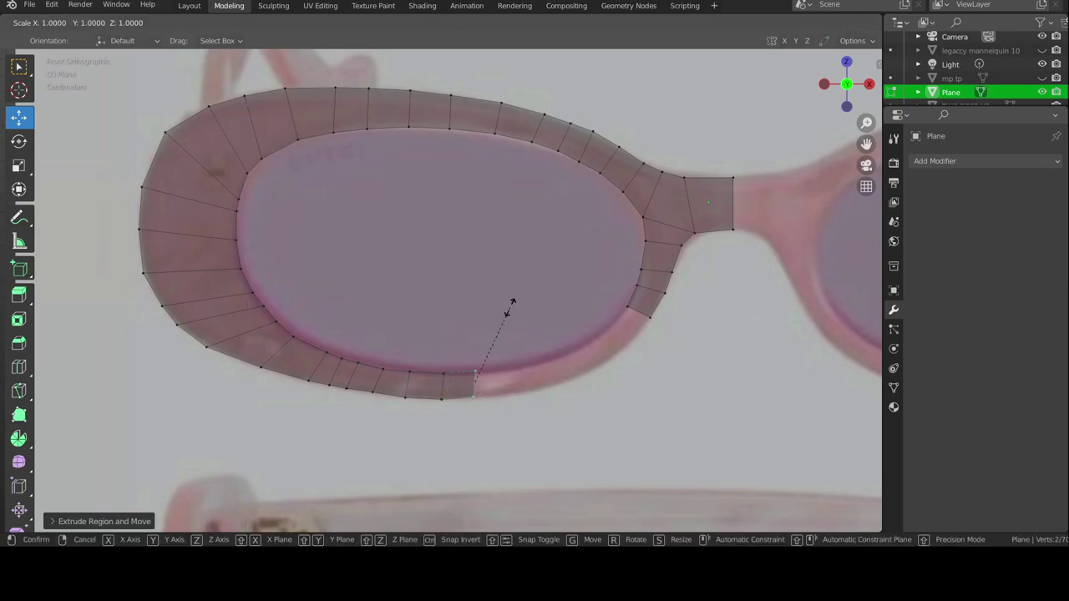
key(g)
key(z)
click(474, 343)
click(493, 357)
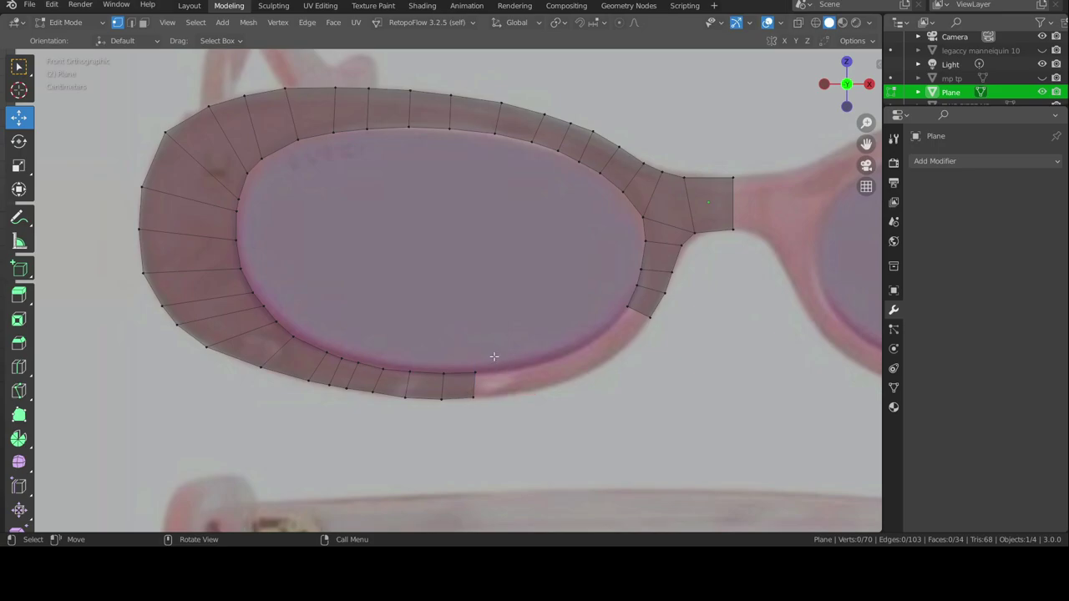
Step: Extrude two more bottom-rim rows, sliding the upper vertex horizontally and rotating the last edge
key(e)
click(542, 343)
key(s)
click(537, 328)
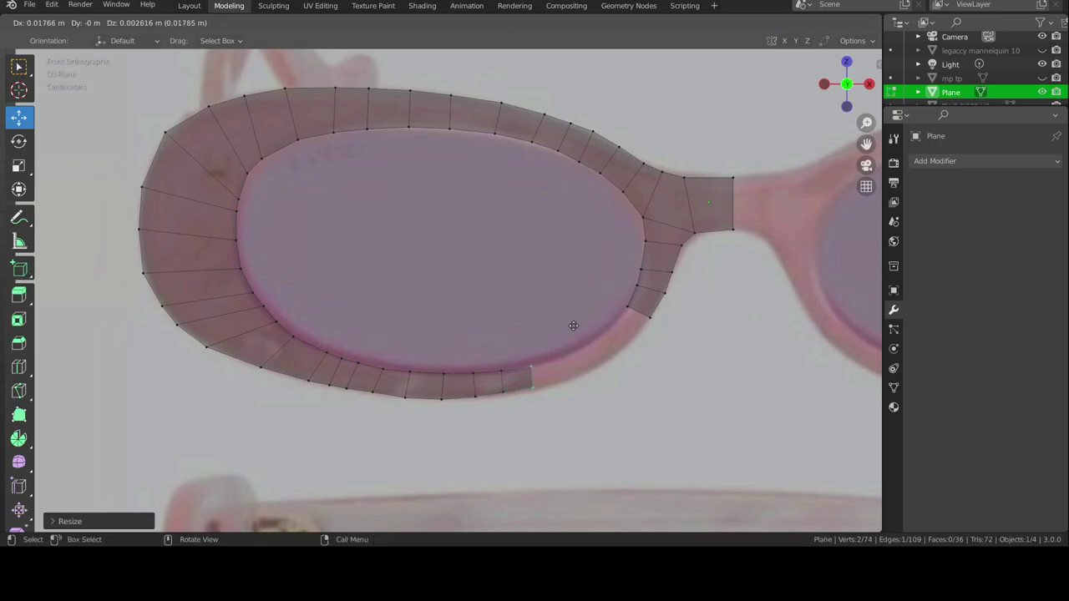
click(503, 391)
click(530, 368)
key(g)
key(x)
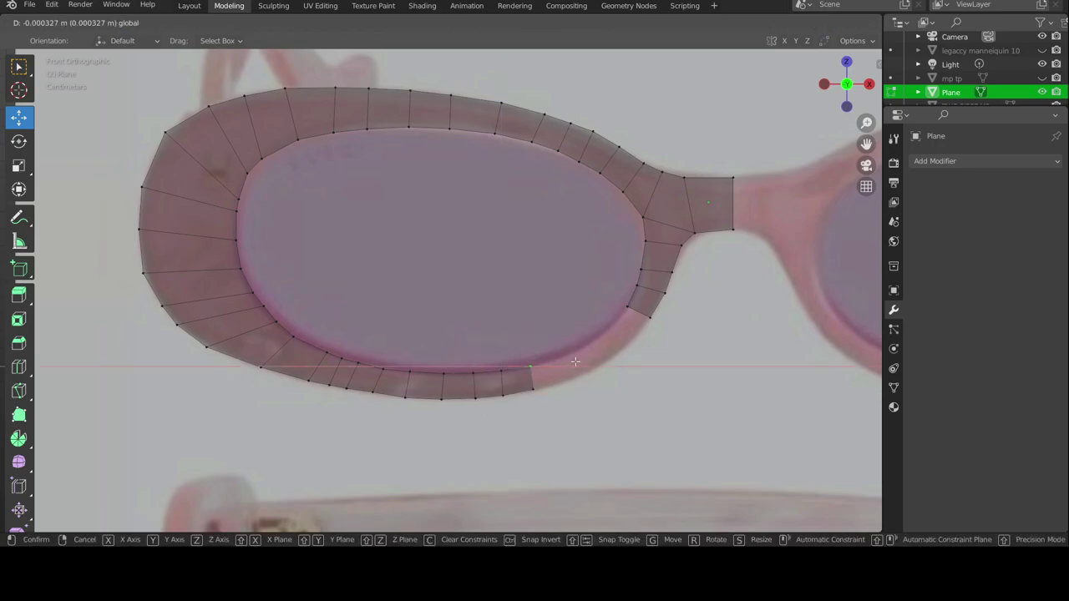
click(539, 328)
key(e)
click(552, 330)
key(r)
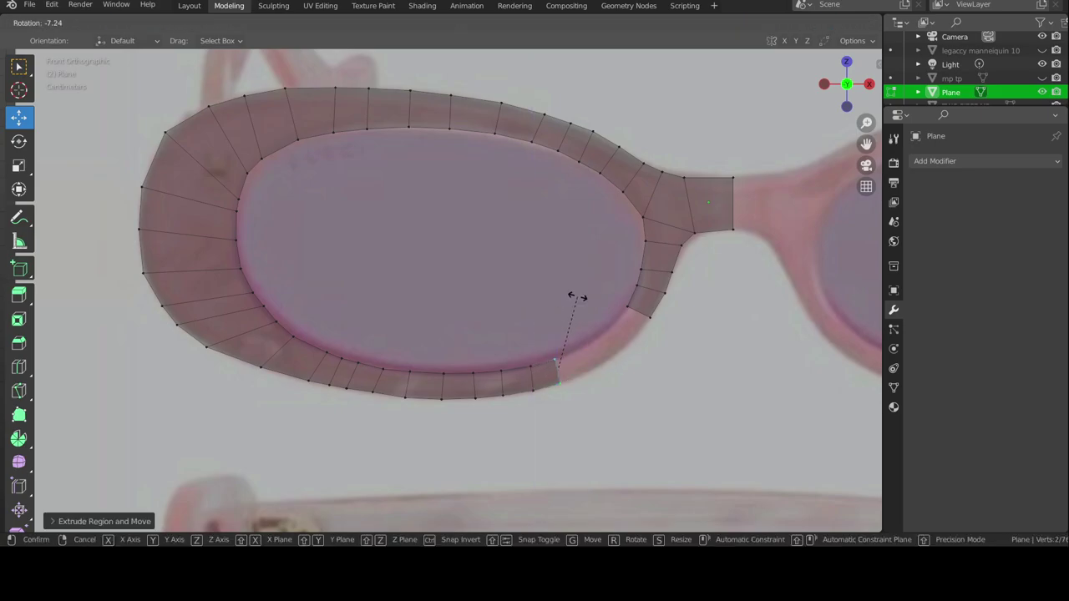
click(606, 289)
Step: Add a Mirror modifier above Subdivision, mirroring across the centre object
click(631, 273)
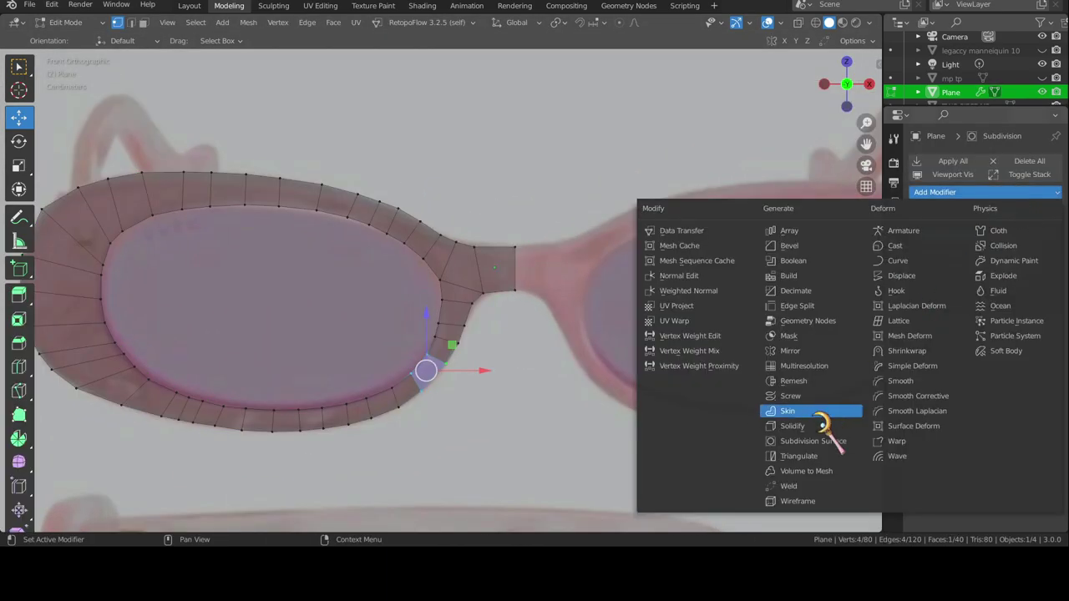
click(790, 351)
click(1036, 394)
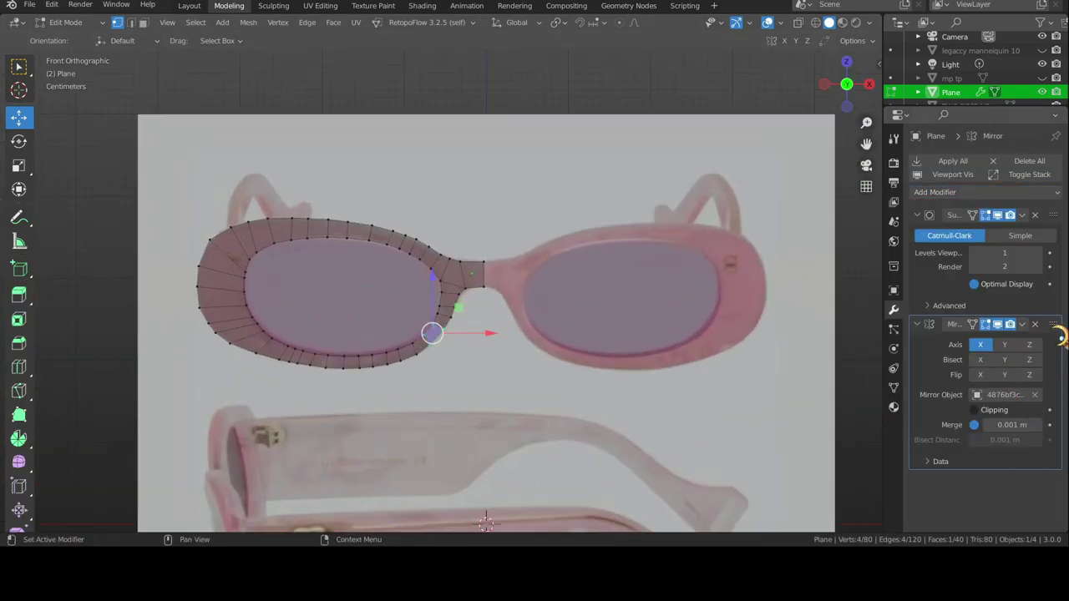
drag(1054, 324, 1053, 217)
click(1036, 285)
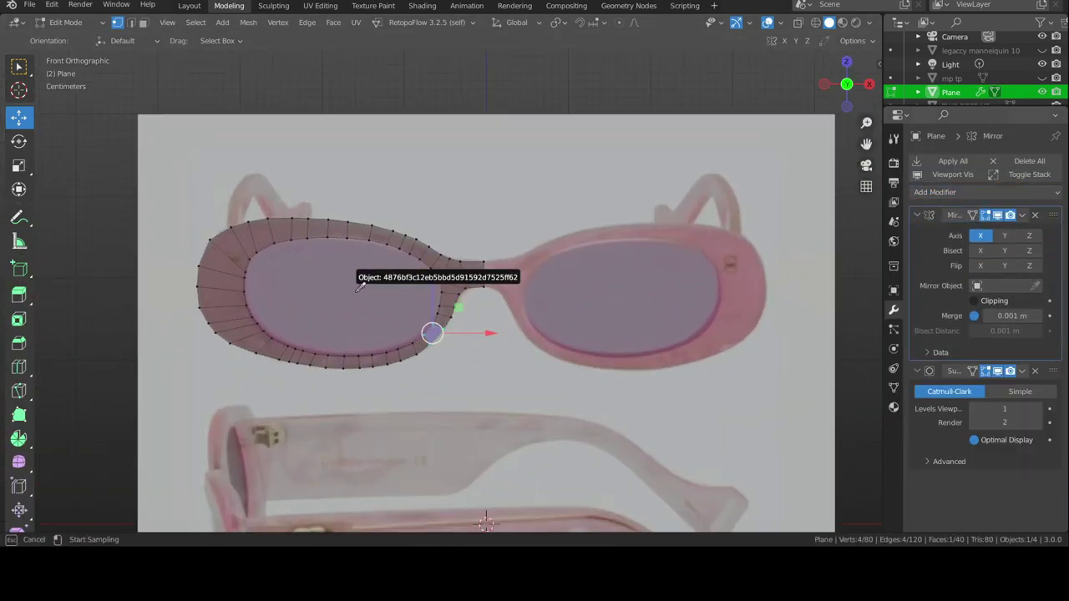
click(359, 287)
Step: Select the whole frame and extrude it to give the rim thickness
middle_drag(359, 286, 609, 320)
drag(431, 376, 441, 346)
key(a)
scroll(441, 346, down, 5)
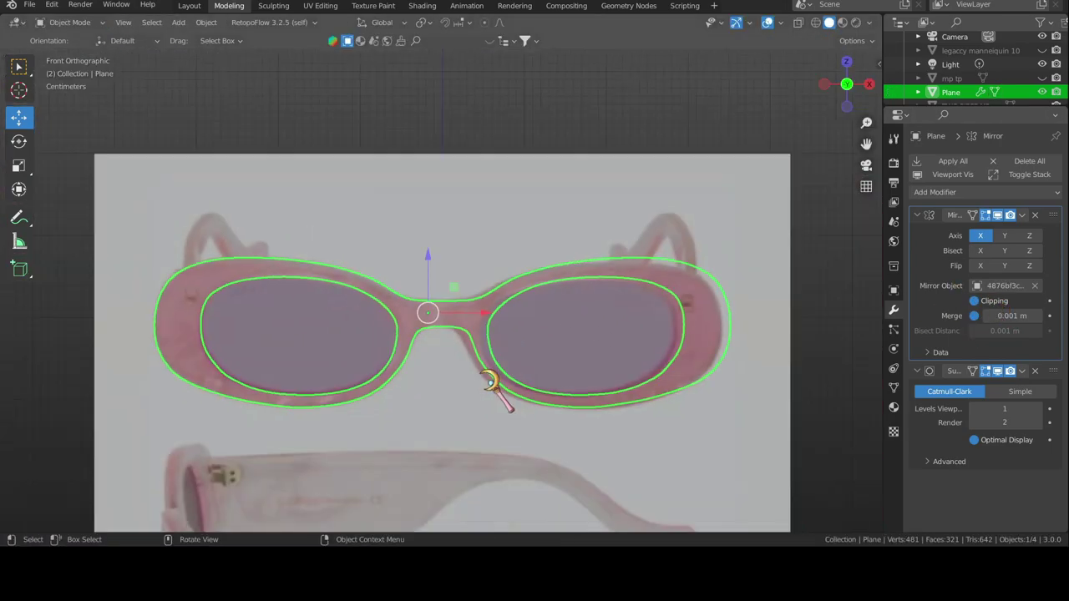
mouse_move(489, 382)
middle_down()
mouse_move(451, 302)
mouse_move(431, 318)
mouse_move(368, 300)
middle_up()
key(e)
click(444, 309)
Step: Add loop cuts around the frame and near the lens opening to support the shape
click(19, 367)
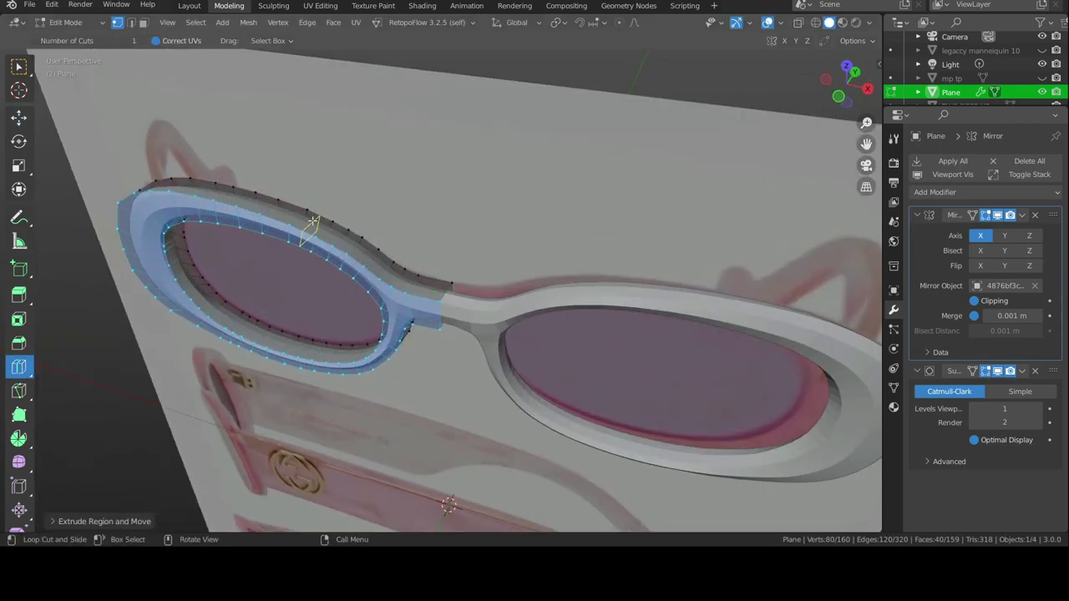
click(310, 226)
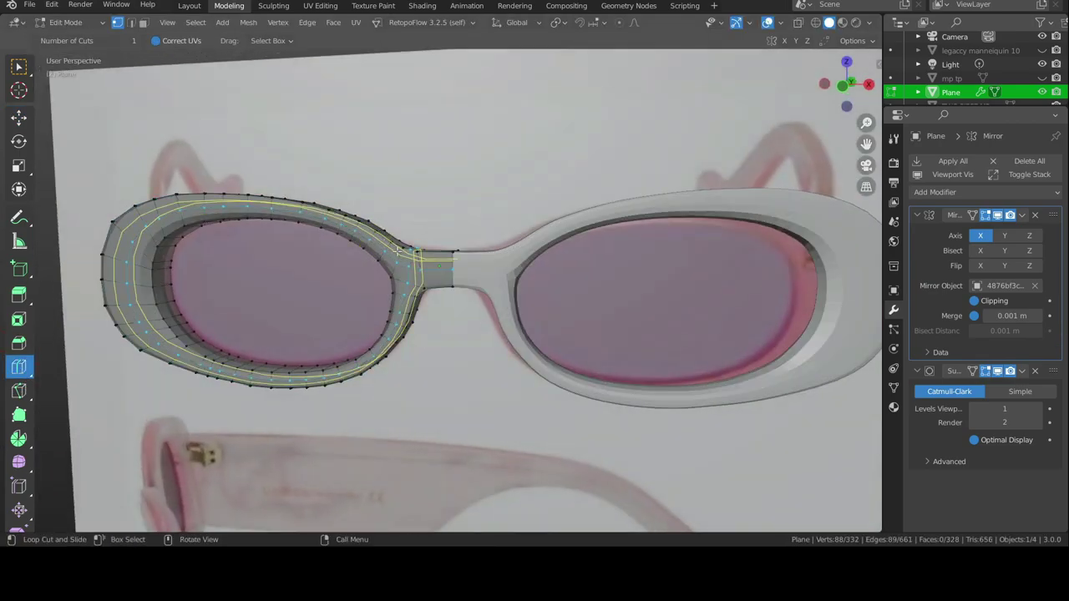
mouse_move(406, 251)
middle_down()
mouse_move(420, 409)
mouse_move(433, 309)
middle_up()
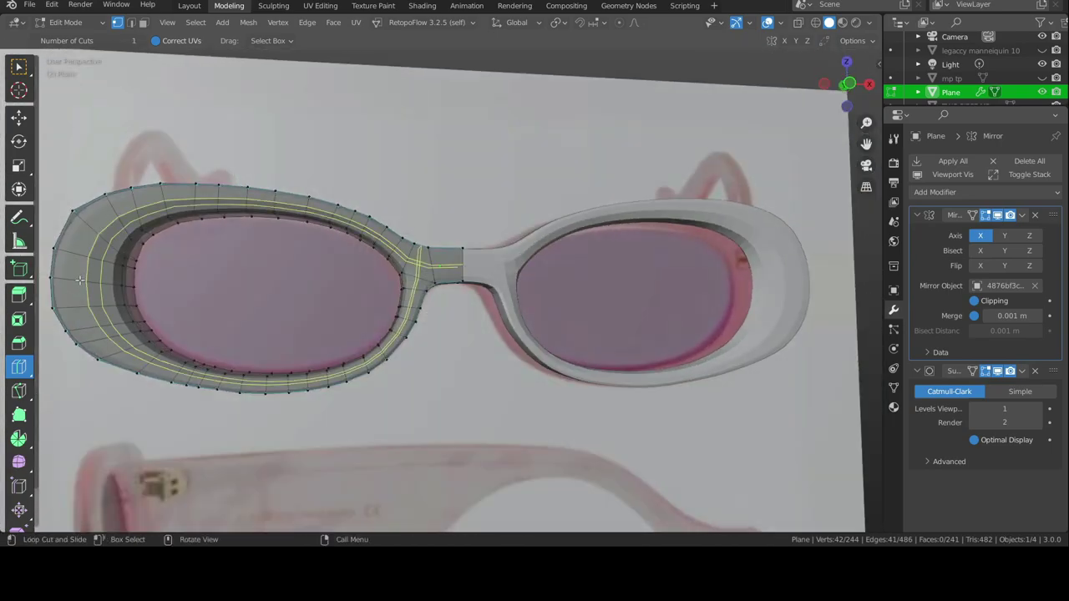
middle_drag(83, 317, 104, 322)
drag(104, 322, 108, 322)
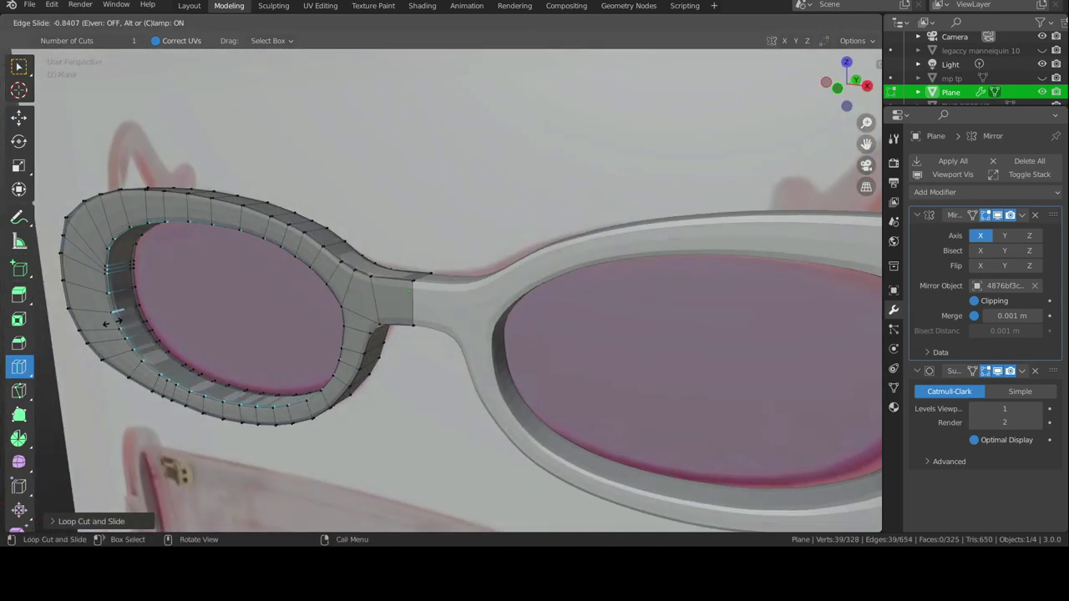
click(109, 321)
Step: Leave Edit Mode and return to the front view to check the thickened frame
key(Tab)
scroll(405, 286, down, 5)
right_click(417, 196)
key(Tab)
middle_drag(417, 250, 292, 345)
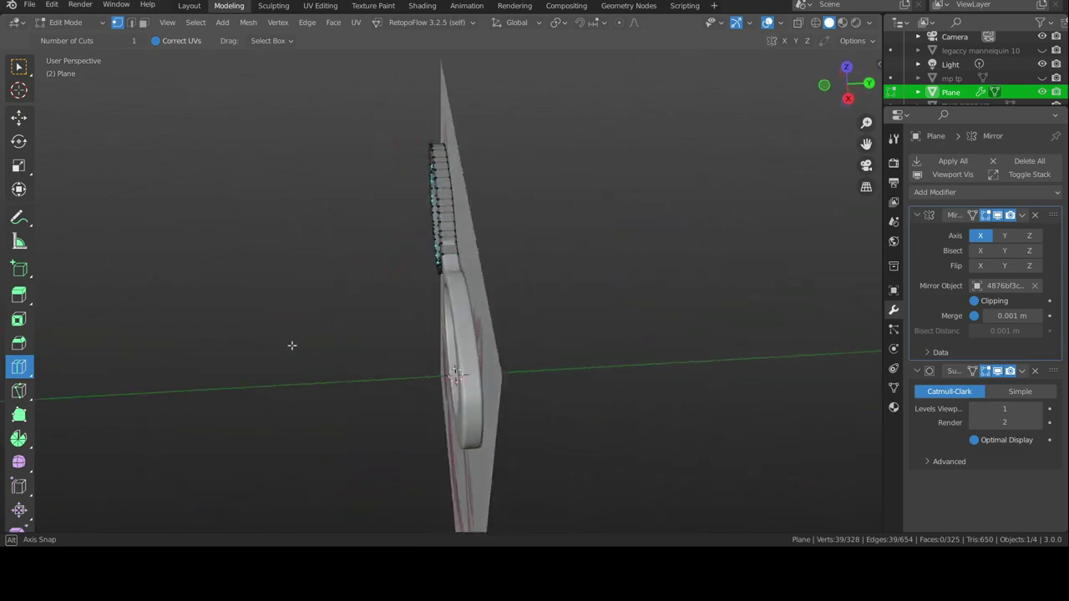
key(KP_1)
scroll(472, 309, up, 3)
Step: Add a new plane for the arm, rotated 90° on X and scaled down over the reference
key(Tab)
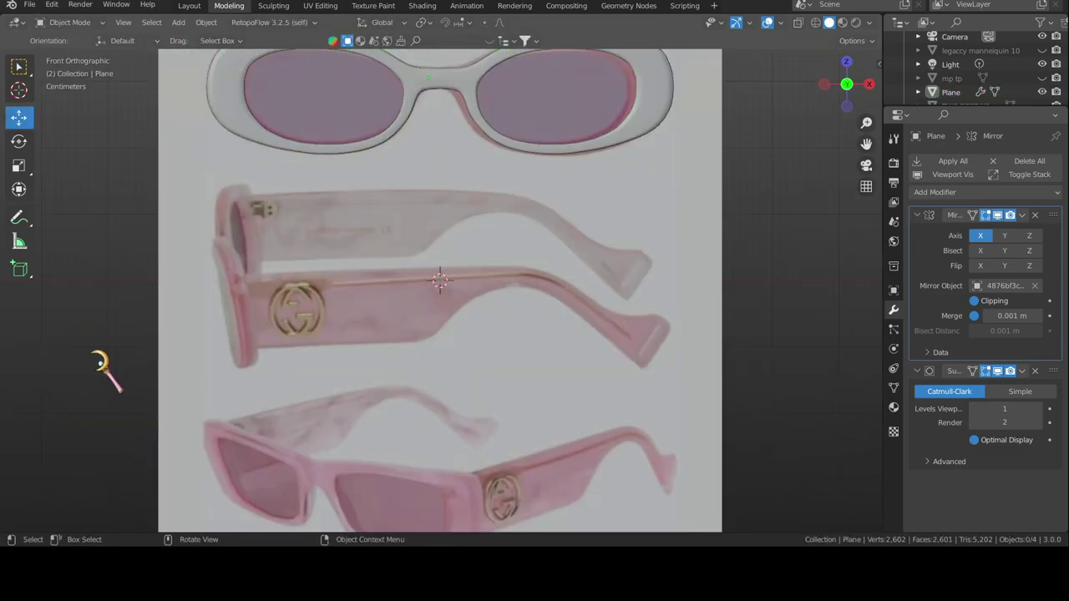
key(shift+a)
click(159, 247)
scroll(396, 324, down, 3)
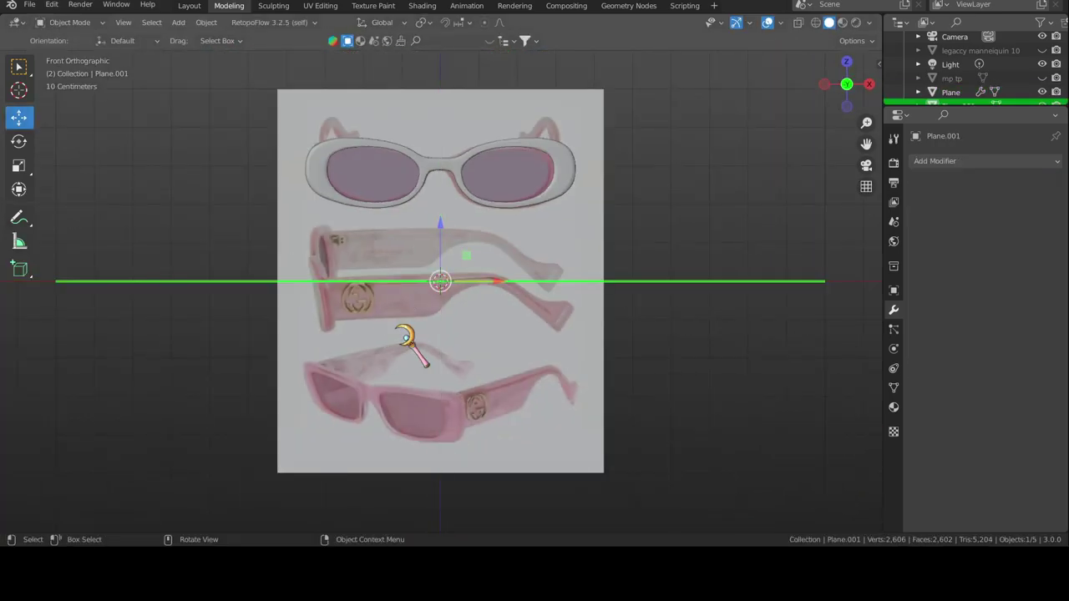
key(r)
key(x)
key(9)
key(0)
key(Return)
key(s)
click(465, 298)
scroll(465, 298, up, 6)
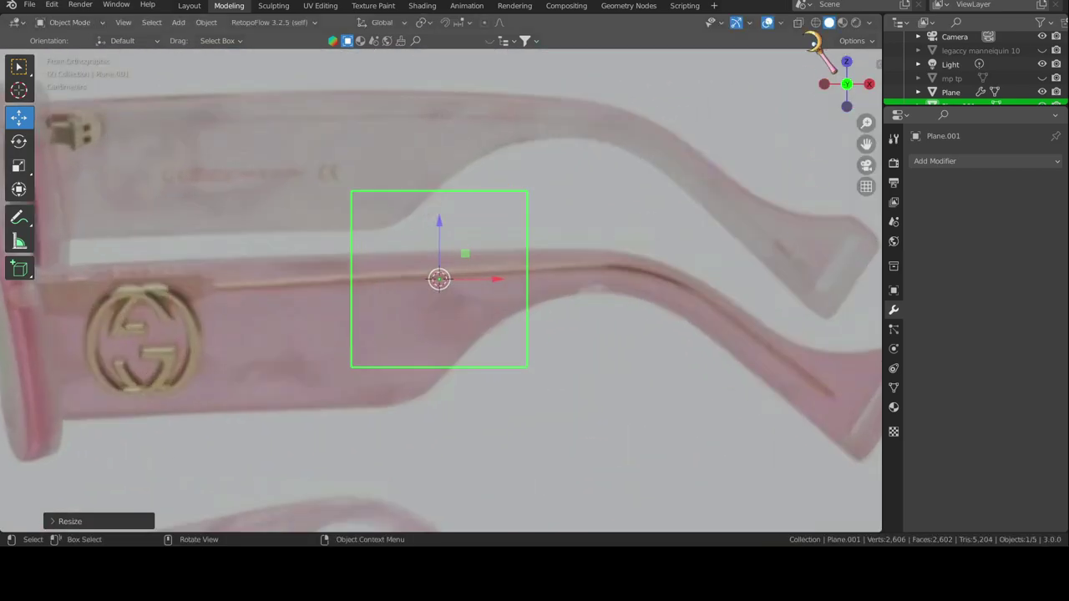
Step: In Edit Mode, shrink the plane to a small square on the arm's front end
key(Tab)
scroll(520, 236, down, 3)
key(s)
click(449, 239)
key(g)
click(477, 312)
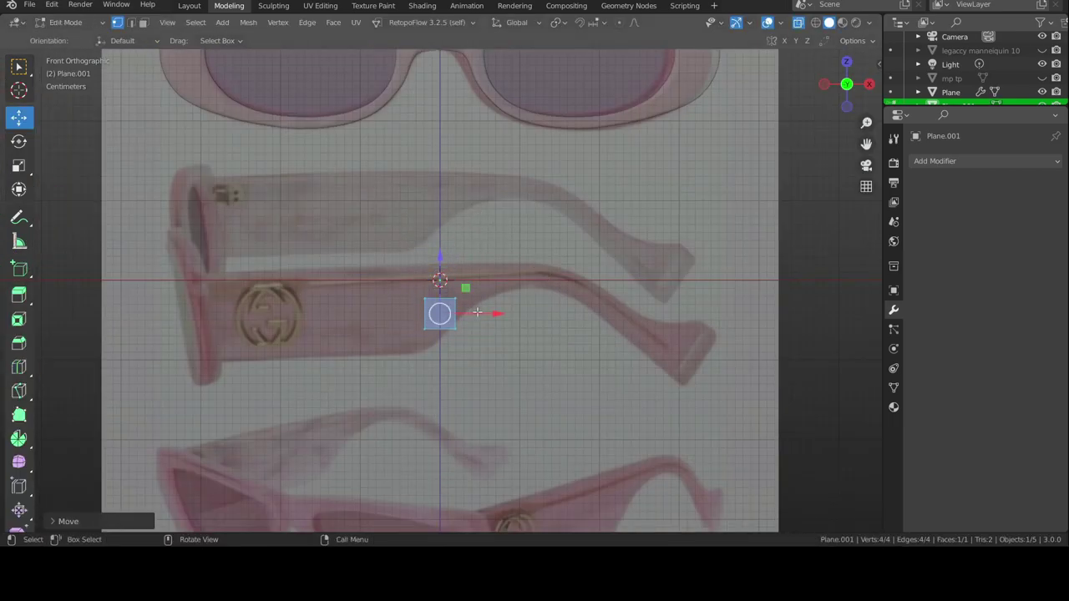
drag(477, 313, 266, 312)
middle_drag(266, 312, 604, 312)
scroll(360, 362, down, 3)
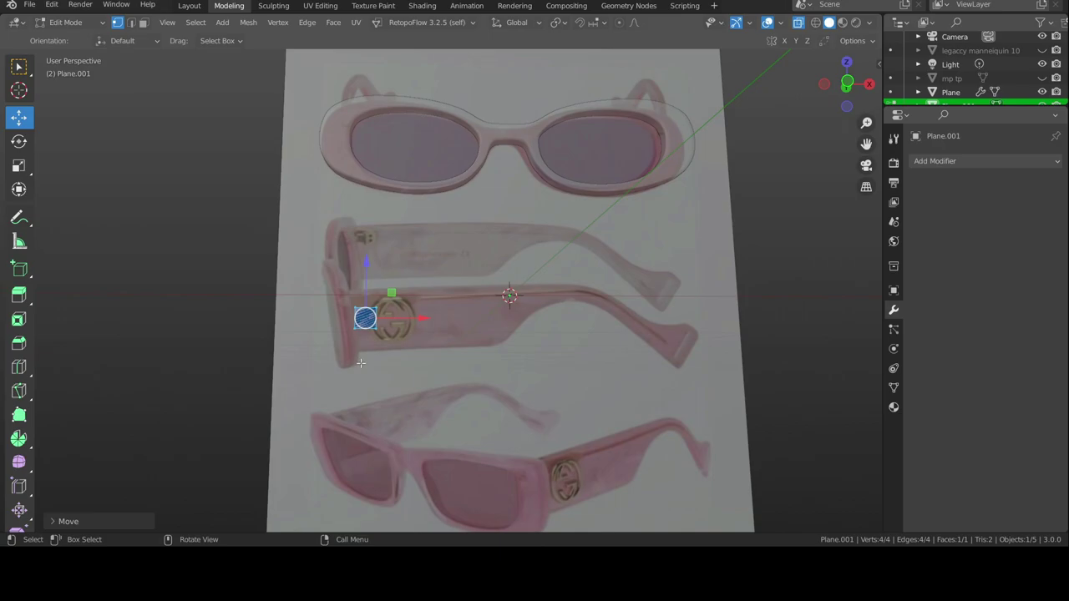
key(KP_1)
click(367, 298)
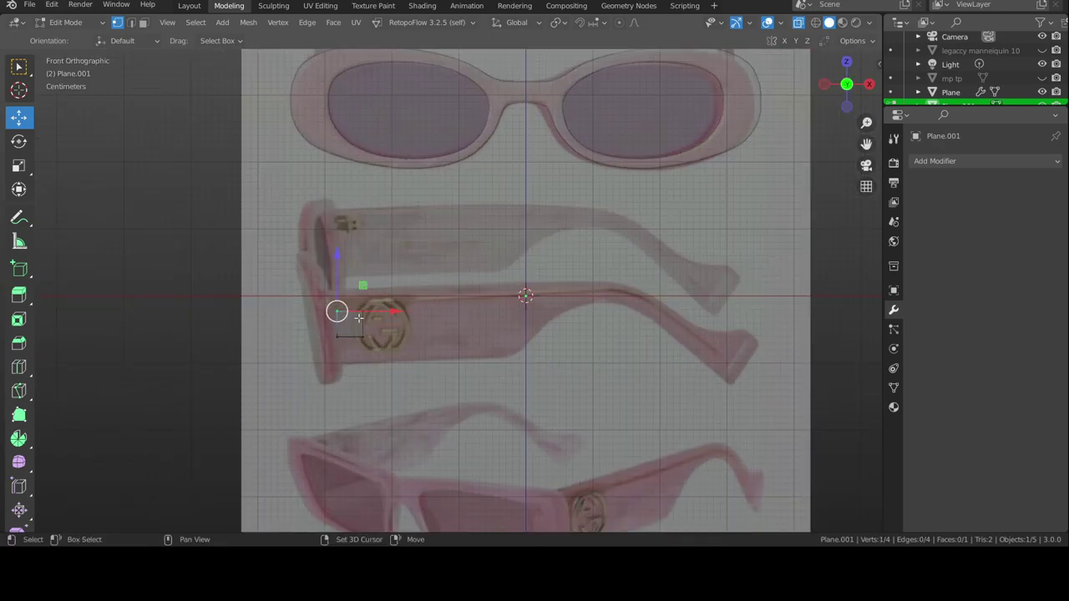
Step: Extrude the first strip sections from the square along the arm's front portion
key(e)
click(351, 292)
middle_drag(351, 292, 332, 349)
key(e)
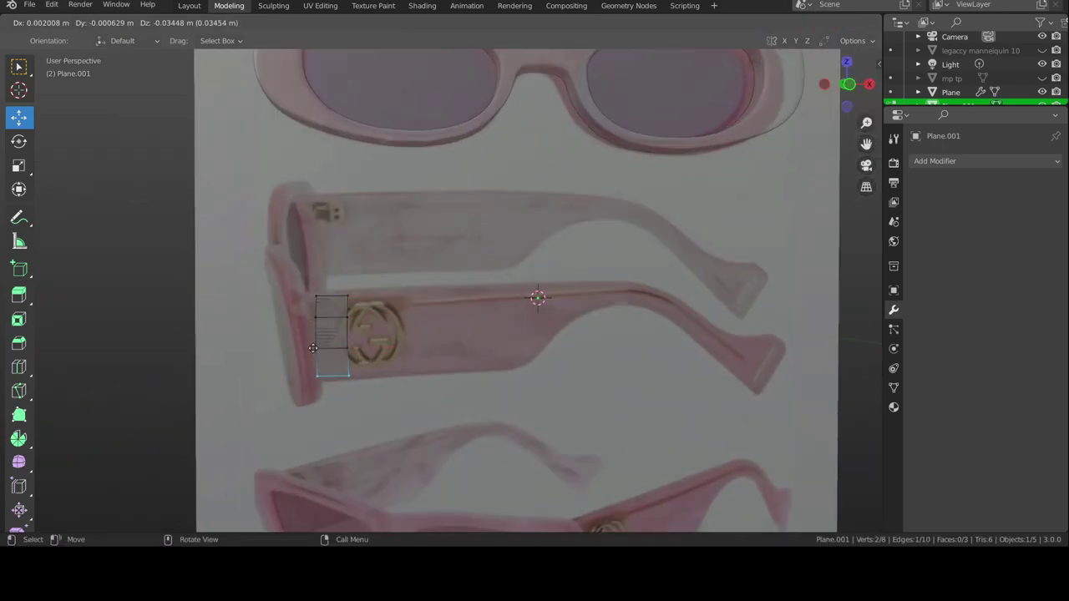
click(332, 295)
key(e)
click(332, 296)
key(e)
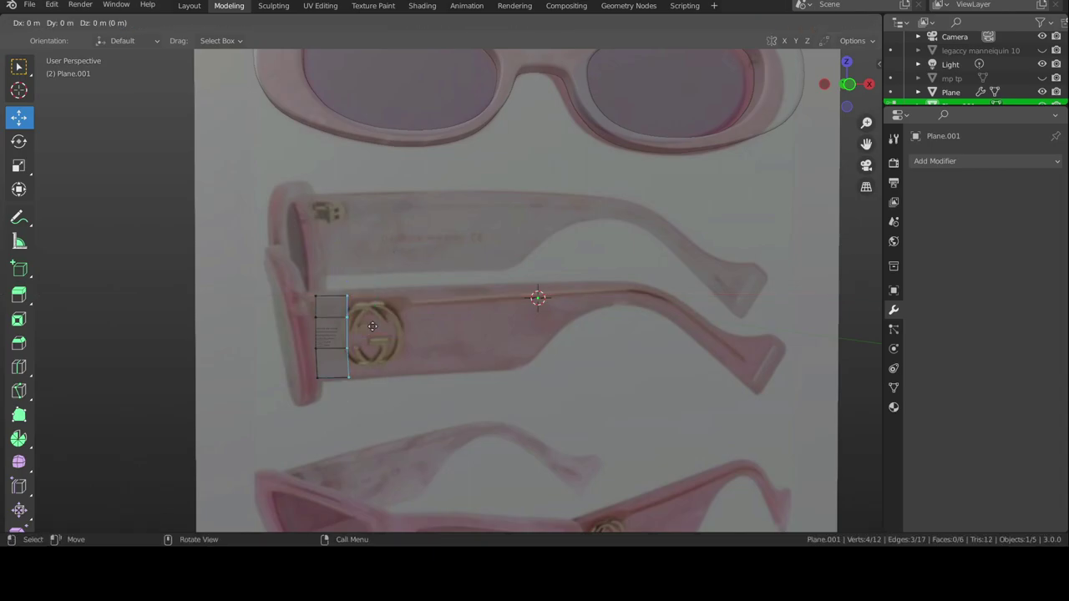
key(x)
click(376, 332)
middle_drag(376, 332, 381, 334)
key(r)
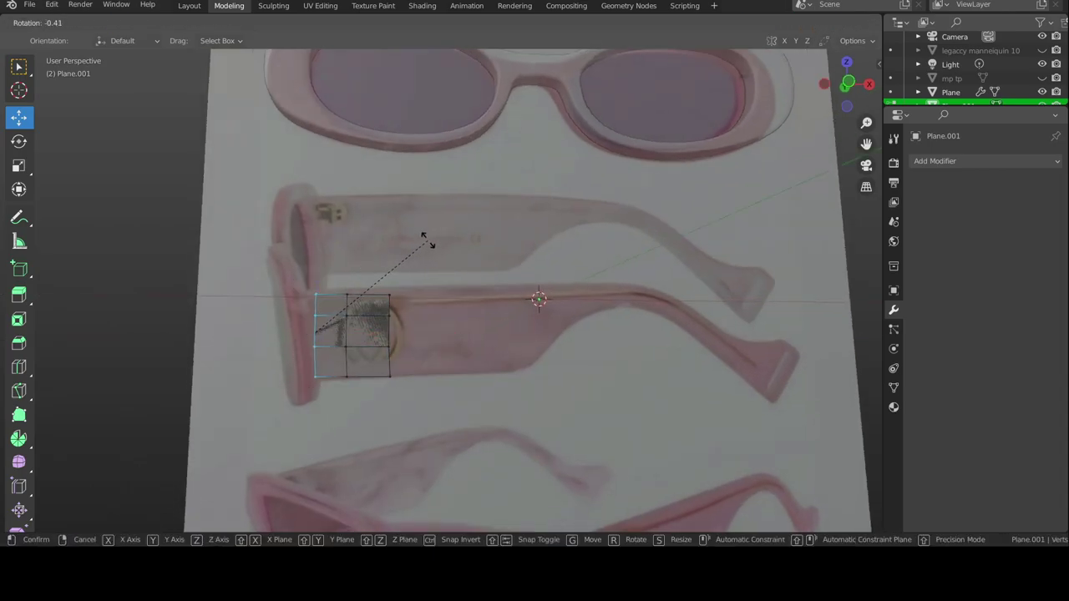
right_click(426, 238)
Step: Extrude further strip columns along the middle of the arm
key(e)
click(442, 334)
key(e)
click(463, 334)
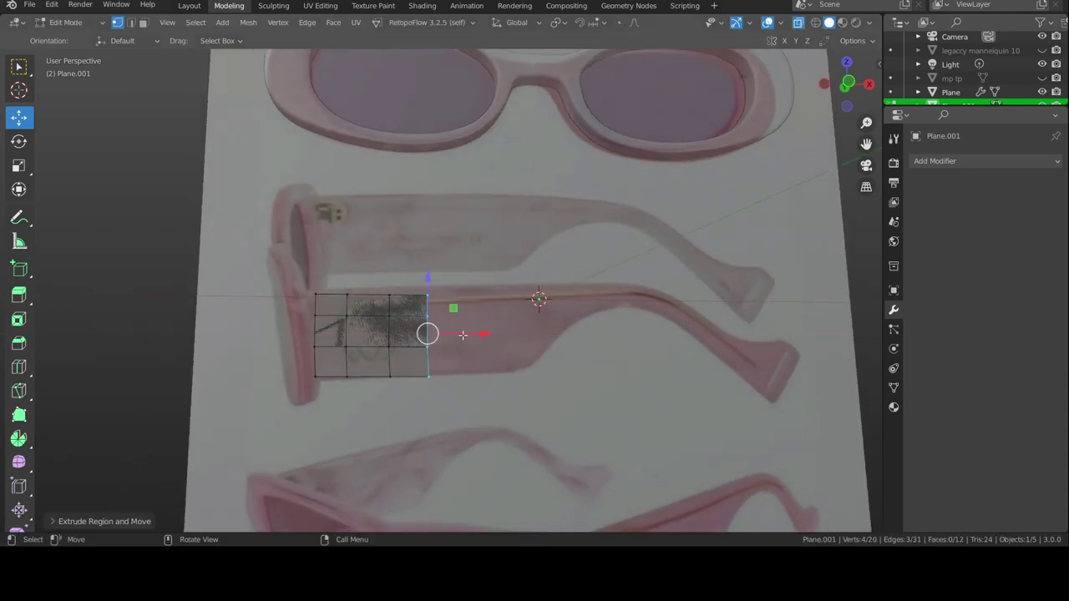
key(e)
click(501, 338)
click(510, 347)
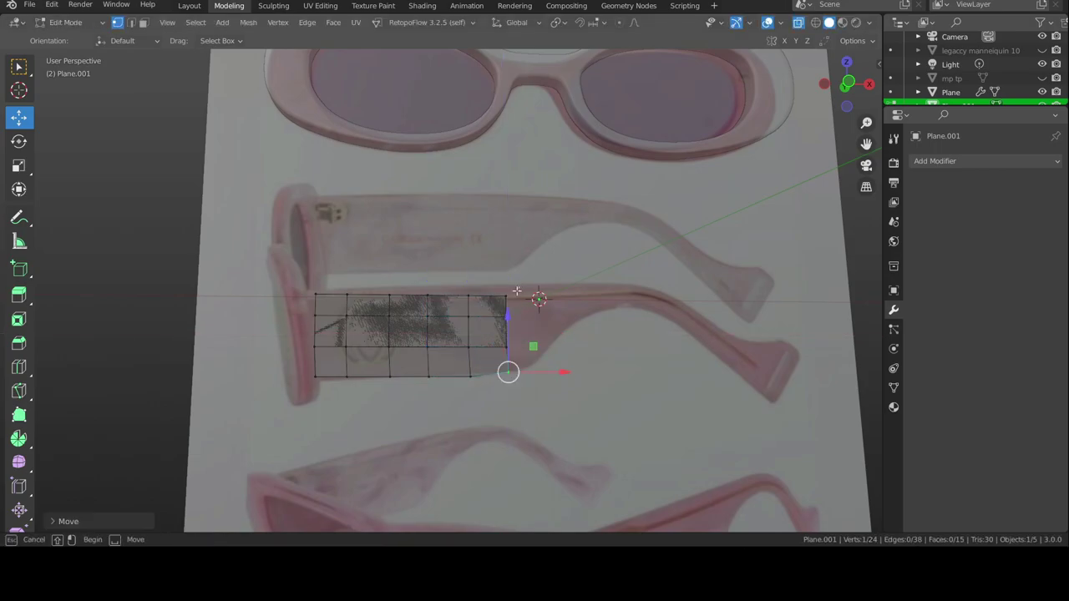
click(545, 330)
key(e)
click(537, 351)
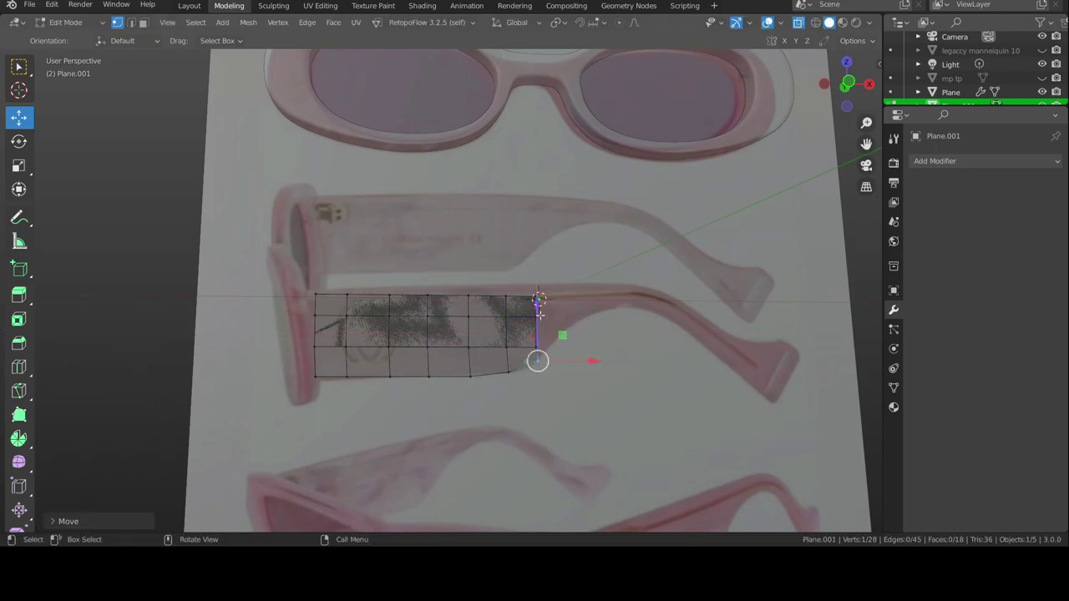
click(554, 309)
Step: Tilt and reposition the strip's end vertices so the section bends down the arm
click(580, 331)
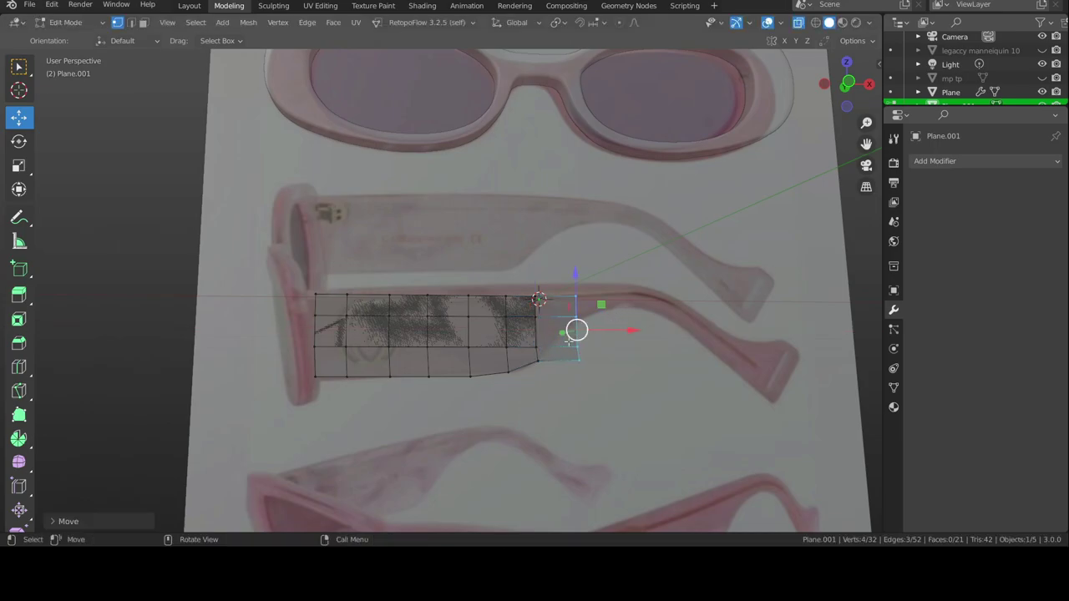
key(r)
click(612, 354)
click(576, 344)
key(b)
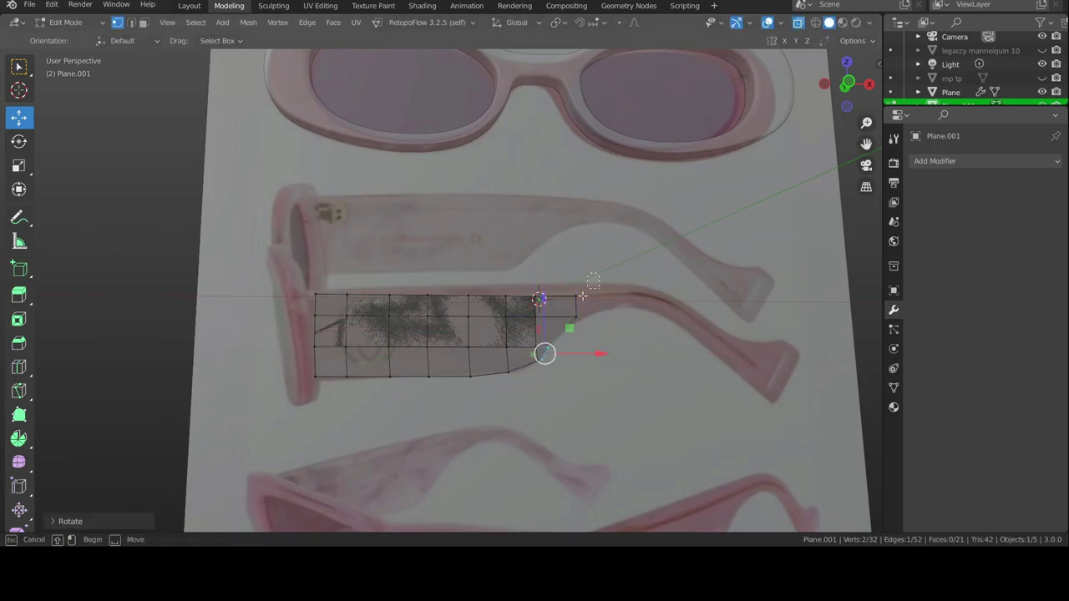
click(660, 288)
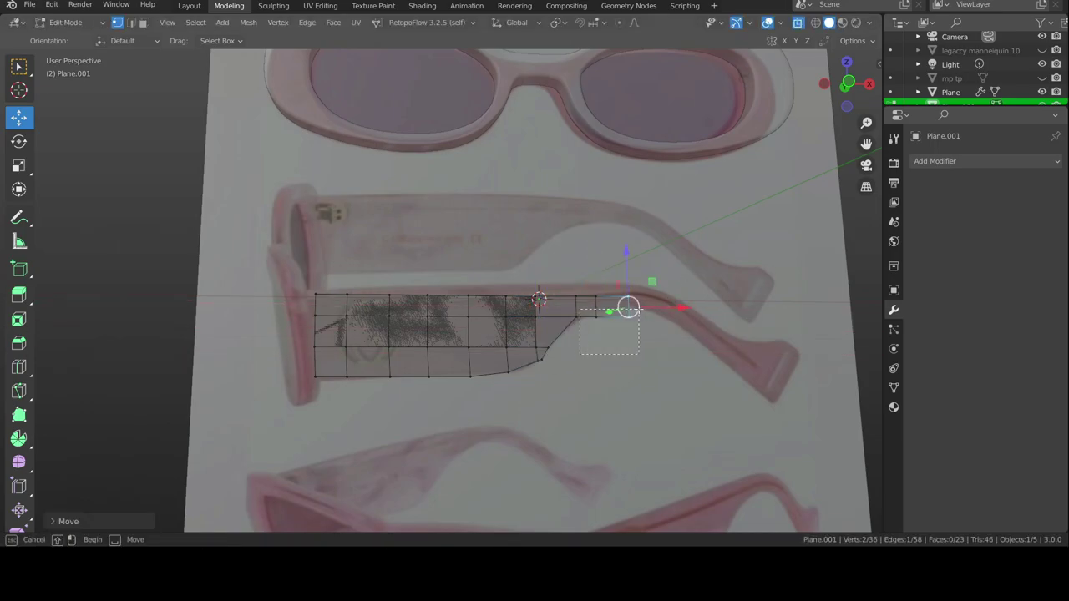
click(632, 320)
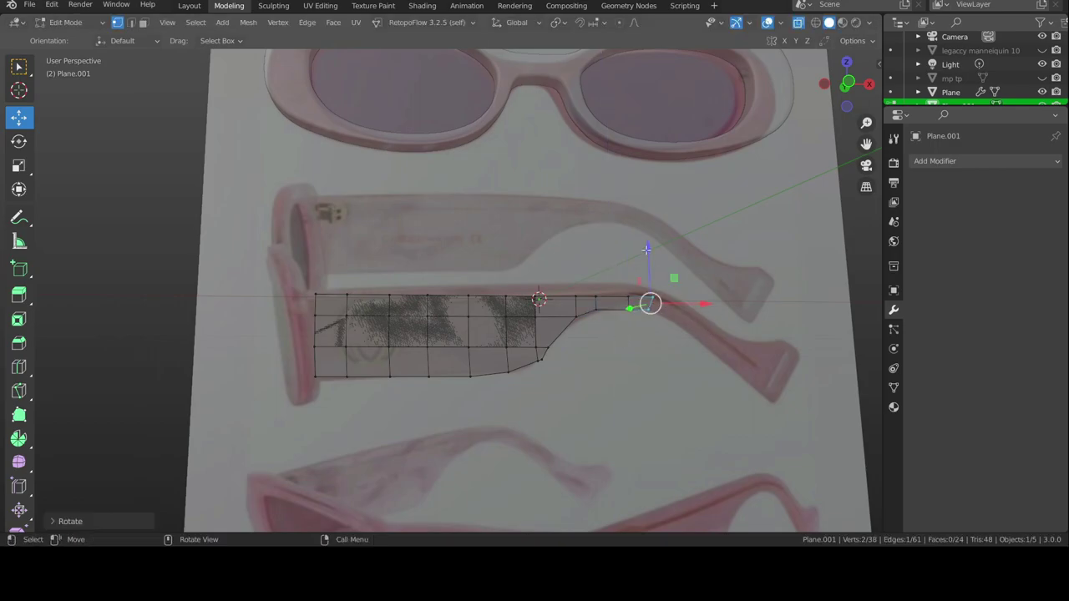
click(647, 249)
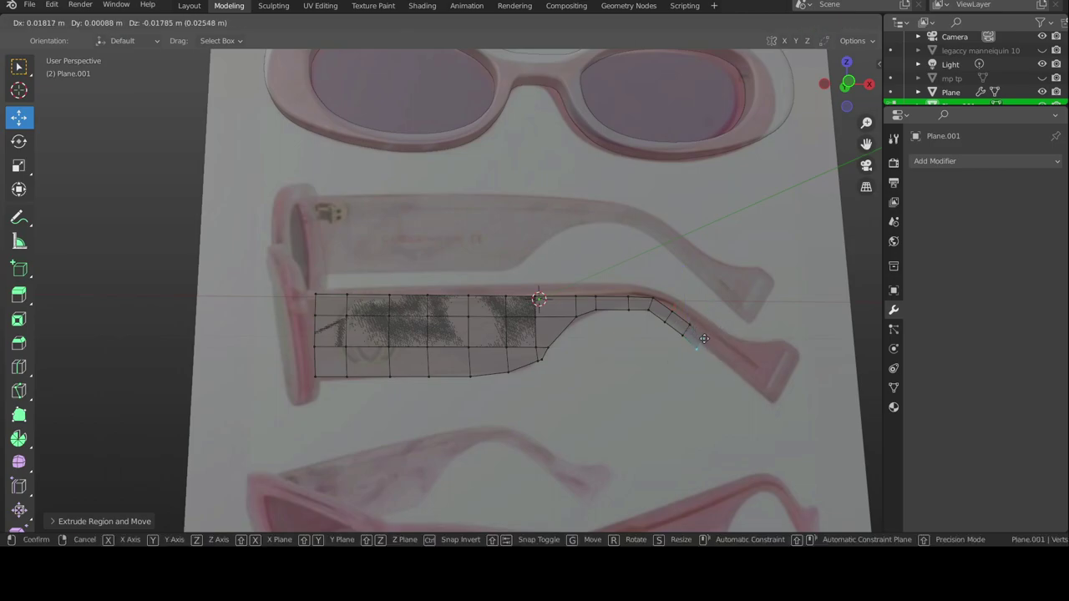
click(704, 338)
Step: Extrude to the arm's bent tip, shrink and slide the end along X, then select all
mouse_move(754, 359)
middle_down()
mouse_move(727, 363)
mouse_move(634, 254)
middle_up()
scroll(727, 364, up, 3)
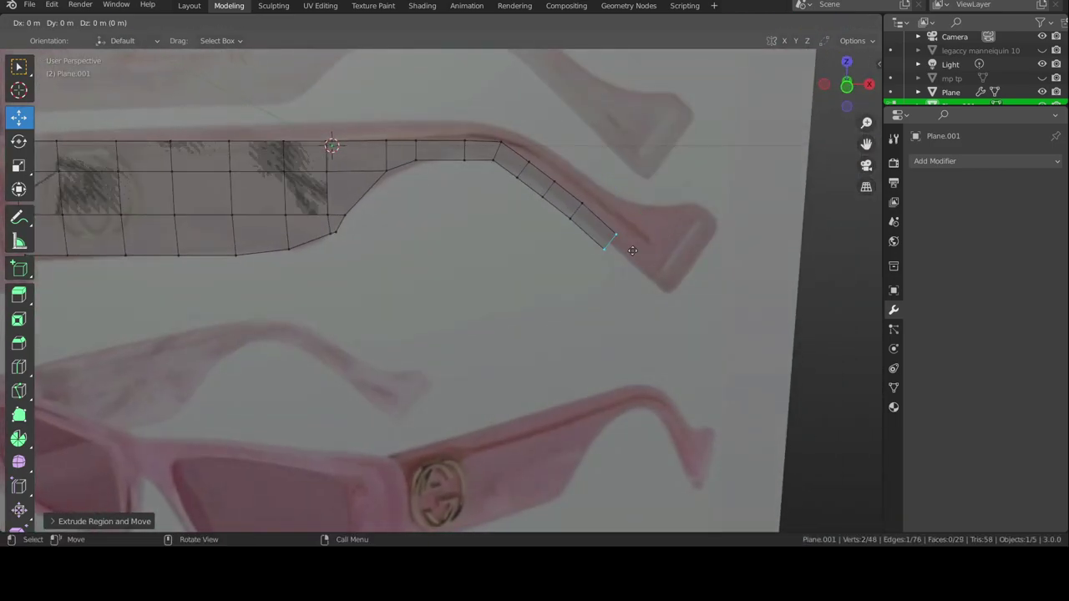
click(672, 234)
key(s)
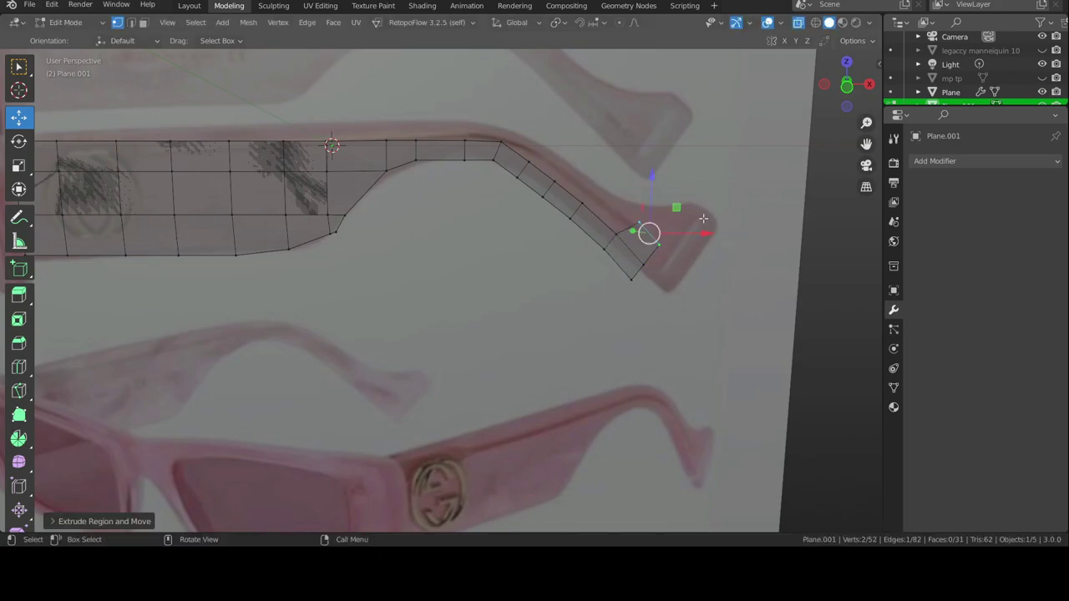
key(g)
key(x)
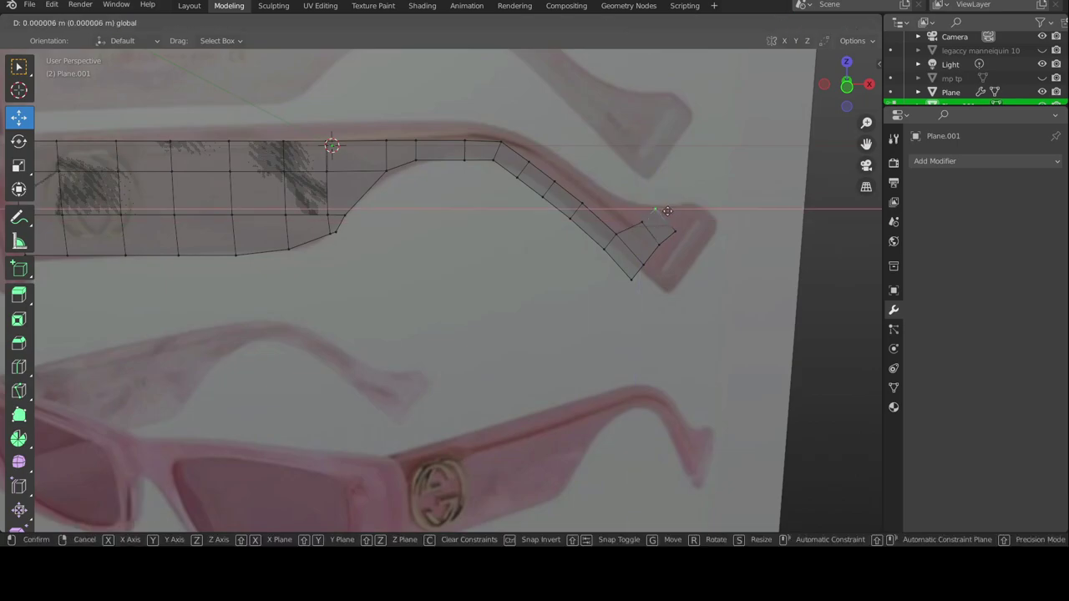
click(664, 217)
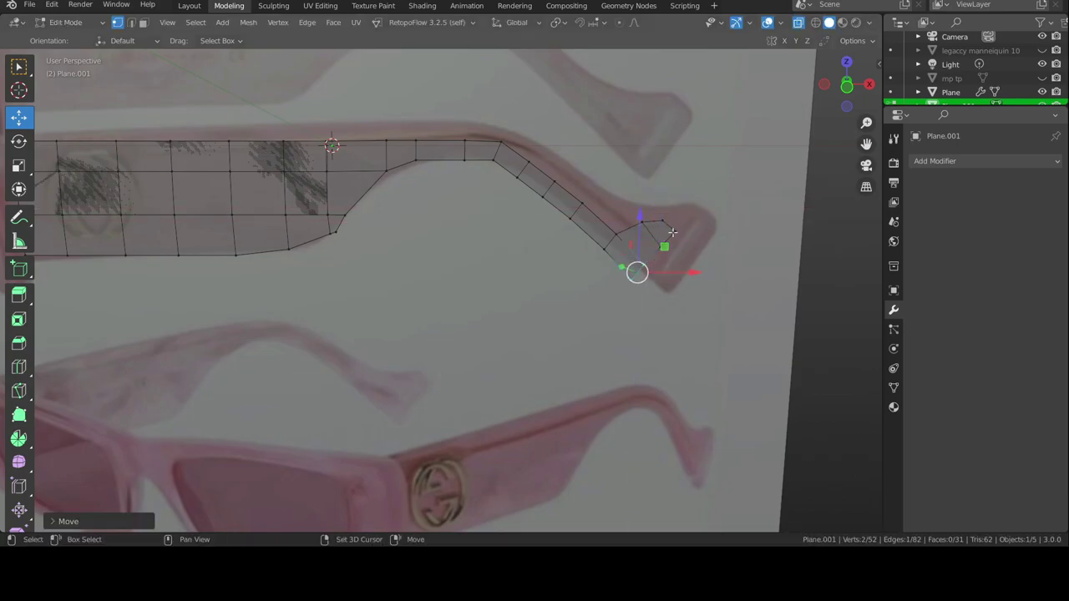
key(a)
scroll(692, 284, down, 4)
Step: View the arm mesh edge-on and move the selected vertices along Y for thickness
scroll(543, 317, down, 3)
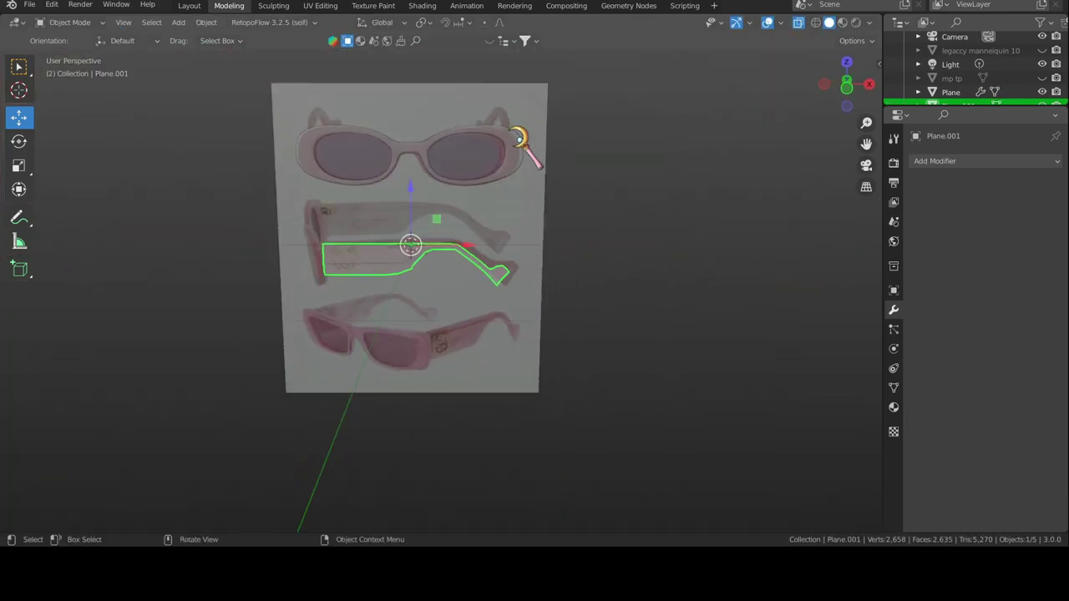
mouse_move(530, 162)
middle_down()
mouse_move(493, 255)
mouse_move(394, 252)
middle_up()
middle_drag(475, 334, 418, 368)
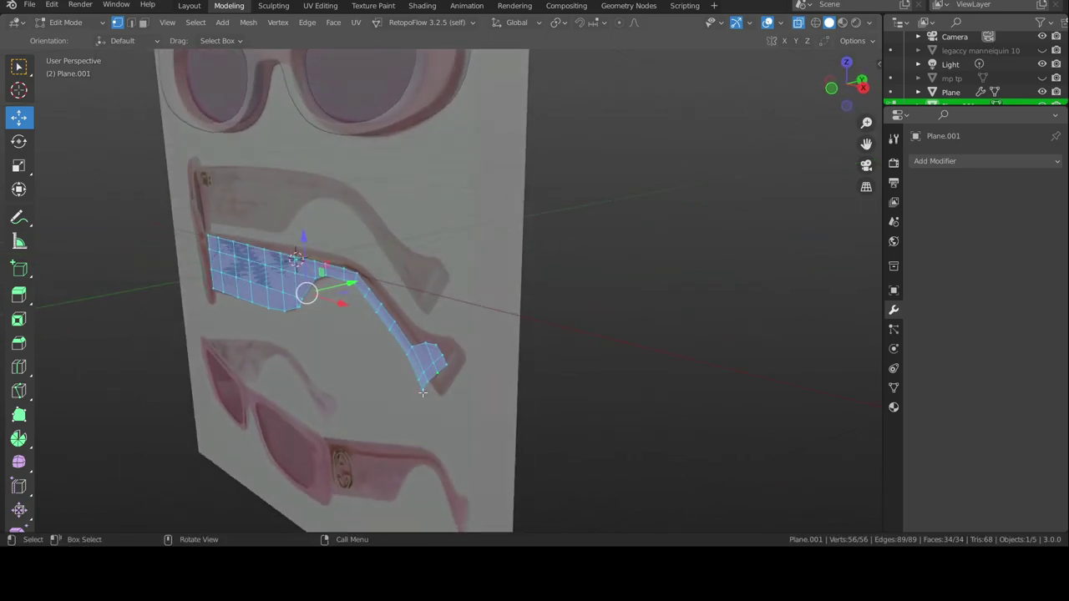
drag(418, 370, 423, 382)
middle_drag(422, 382, 457, 380)
scroll(457, 381, up, 5)
shift+click(460, 226)
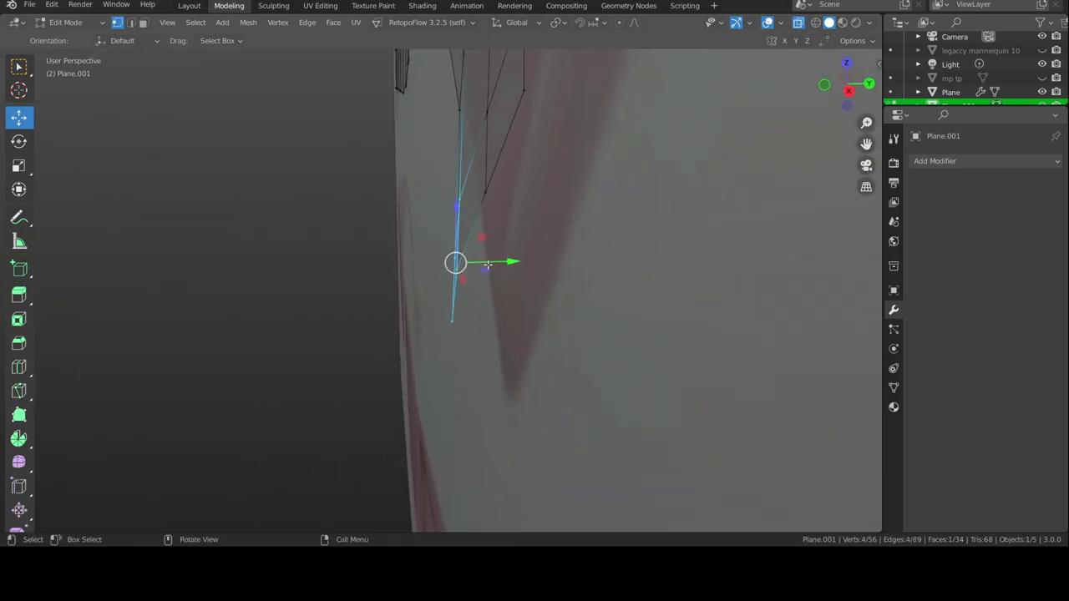
middle_drag(487, 264, 537, 199)
drag(537, 199, 534, 254)
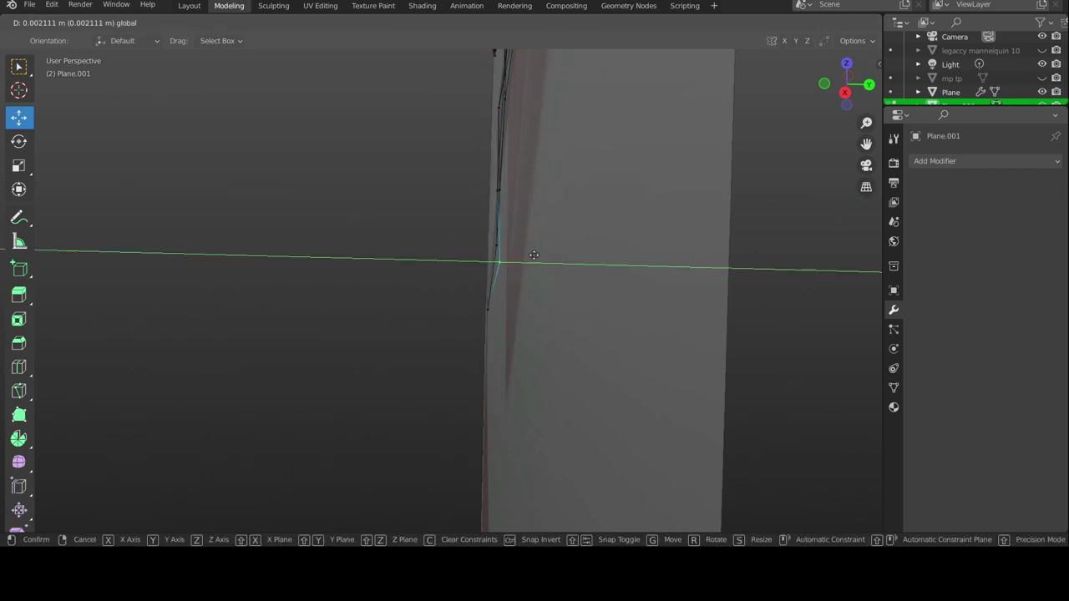
mouse_move(478, 252)
middle_down()
mouse_move(442, 231)
mouse_move(437, 334)
middle_up()
scroll(437, 334, up, 2)
Step: Adjust the tip vertex, then add a Subdivision Surface modifier to the arm
key(g)
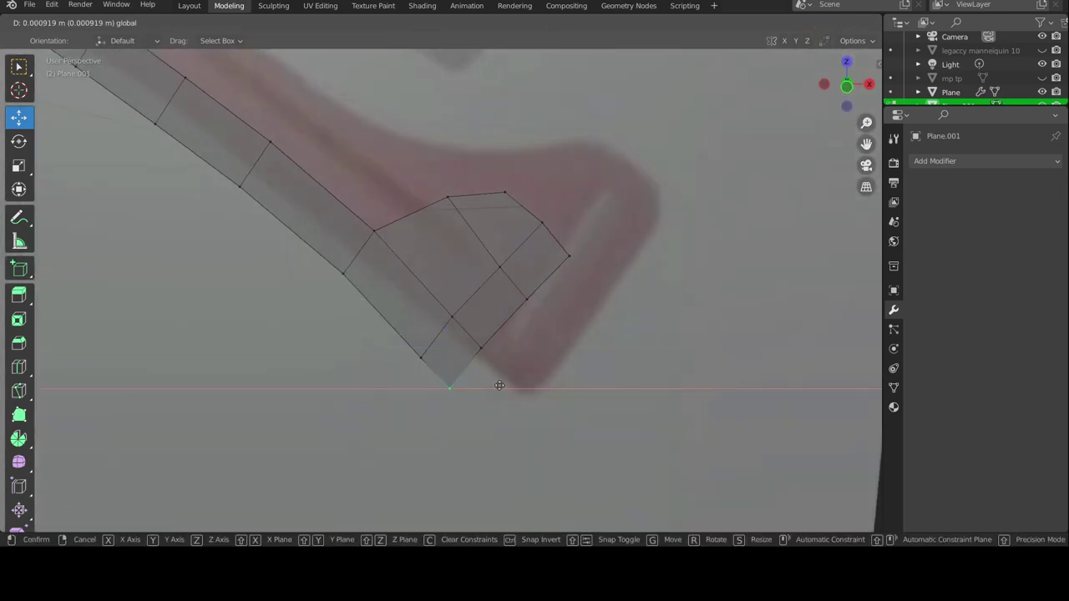
click(496, 382)
middle_drag(496, 382, 457, 236)
key(Tab)
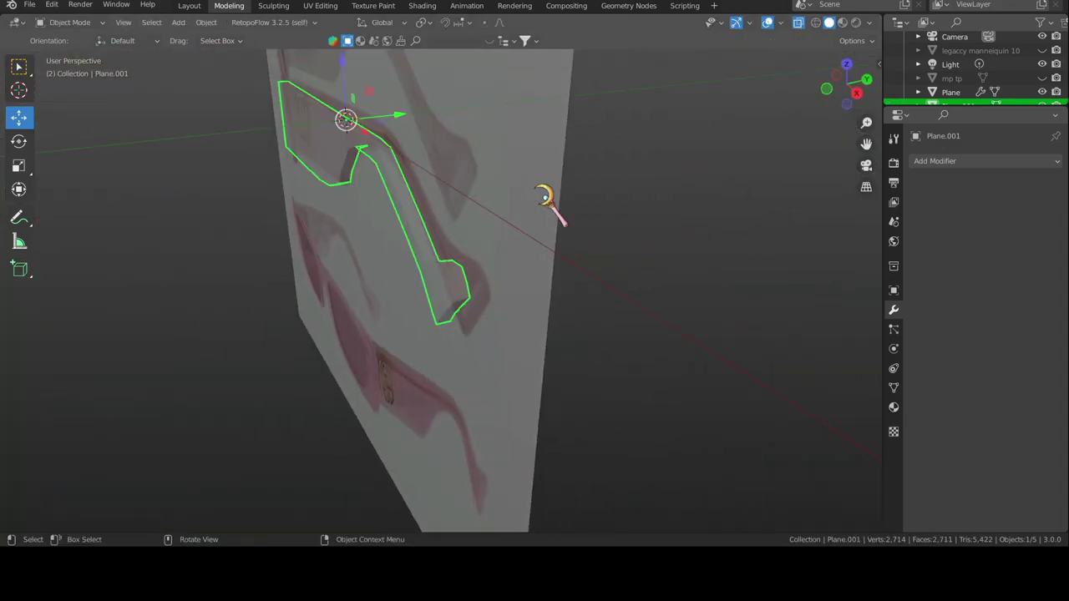
key(Tab)
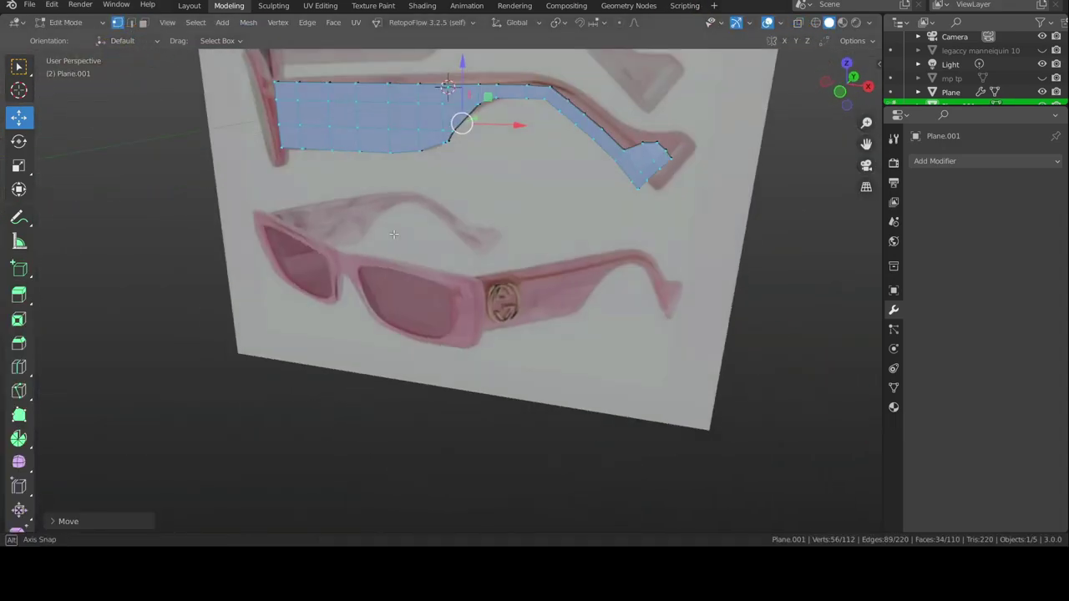
click(985, 160)
click(802, 409)
Step: Add a first loop cut across the arm and slide it into position
key(Tab)
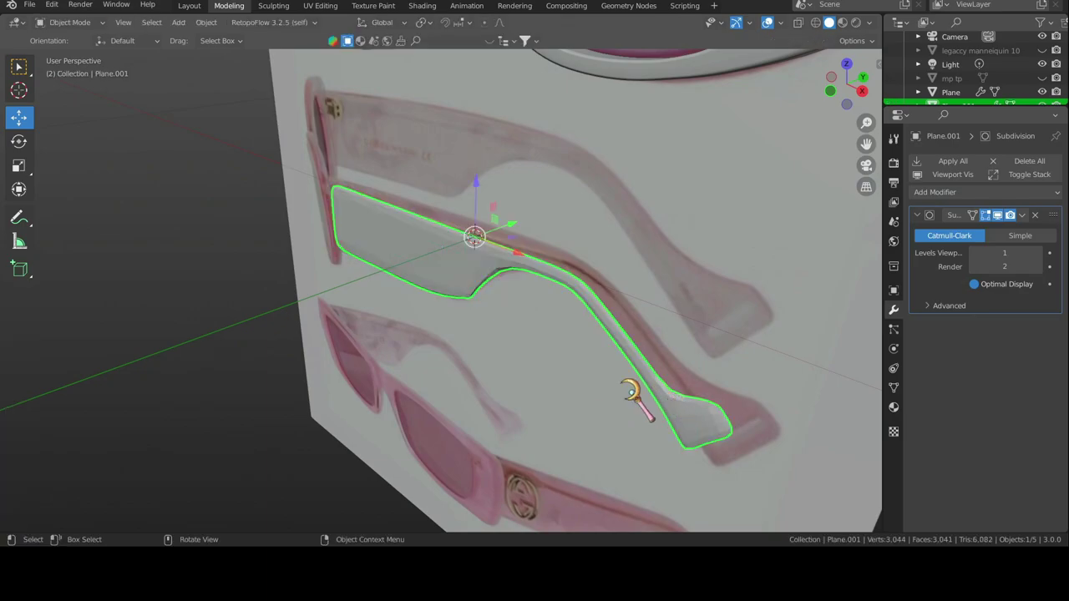
key(Tab)
click(18, 367)
middle_drag(477, 298, 468, 251)
mouse_move(468, 251)
mouse_down()
mouse_move(460, 234)
mouse_move(471, 238)
mouse_up()
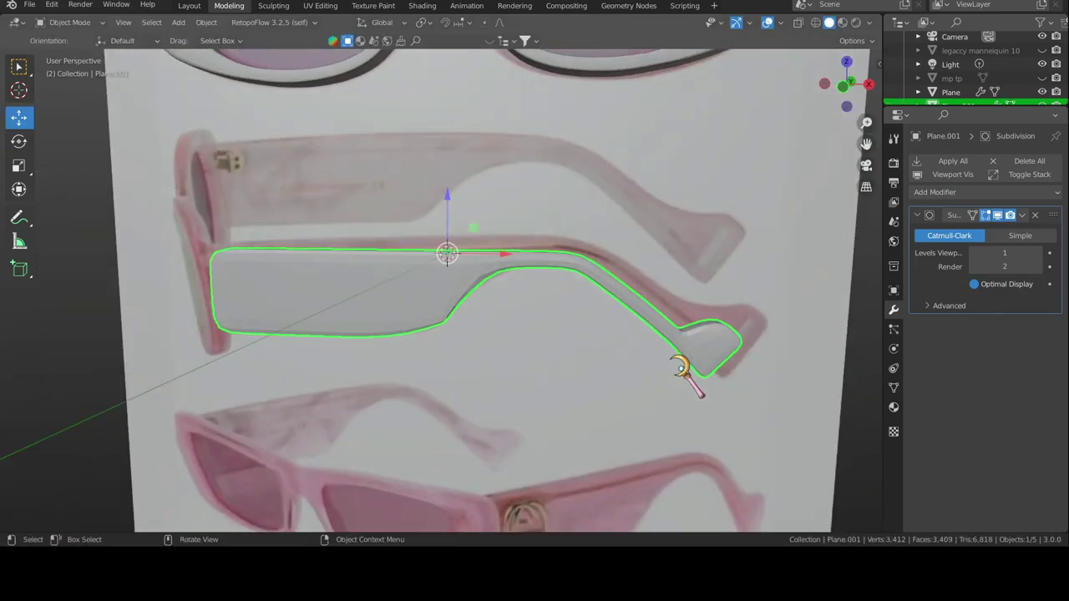
Step: Add and slide more loop cuts near the arm's front end, then return to the Move tool
drag(680, 363, 727, 339)
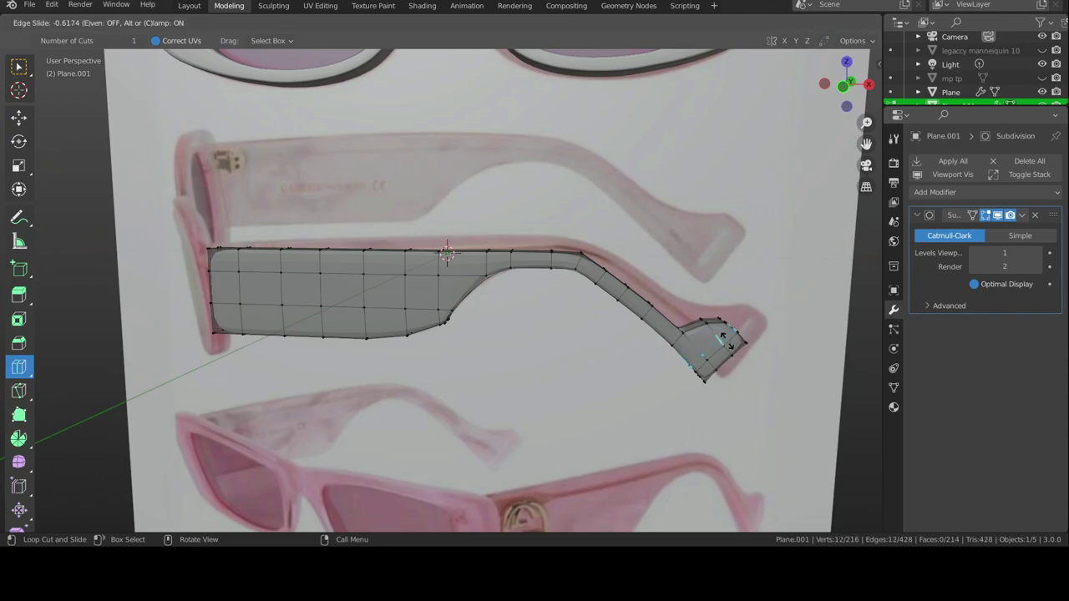
click(217, 292)
middle_drag(318, 292, 377, 292)
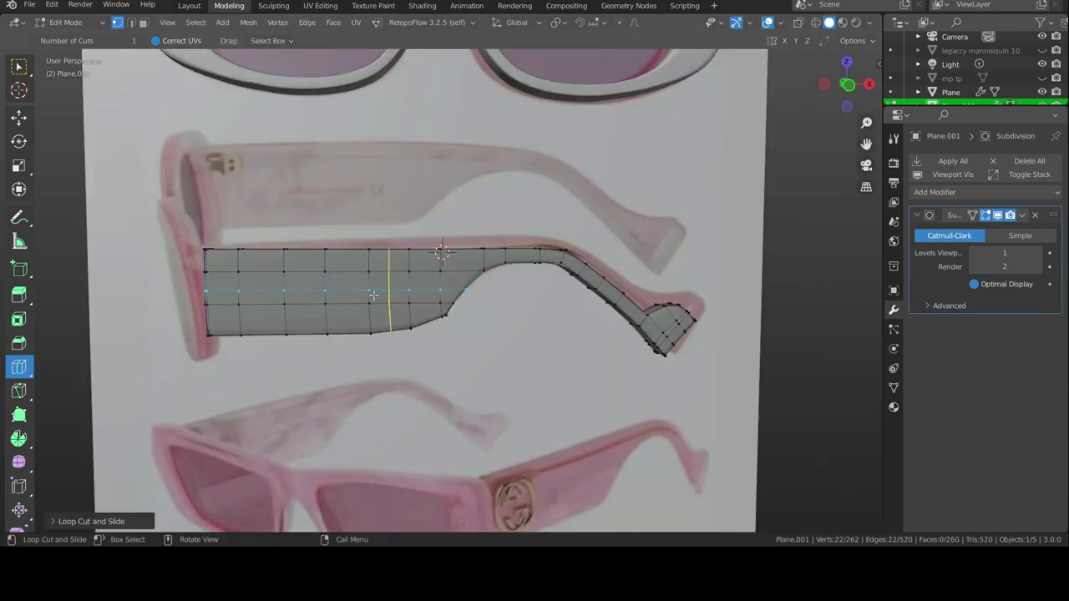
click(268, 326)
scroll(354, 341, down, 3)
mouse_move(354, 341)
middle_down()
mouse_move(393, 334)
mouse_move(476, 353)
middle_up()
scroll(477, 353, up, 5)
scroll(413, 393, up, 2)
click(18, 117)
Step: Preview the smoothed arm in Object Mode, trying viewport subdivision level 2 before undoing
click(431, 404)
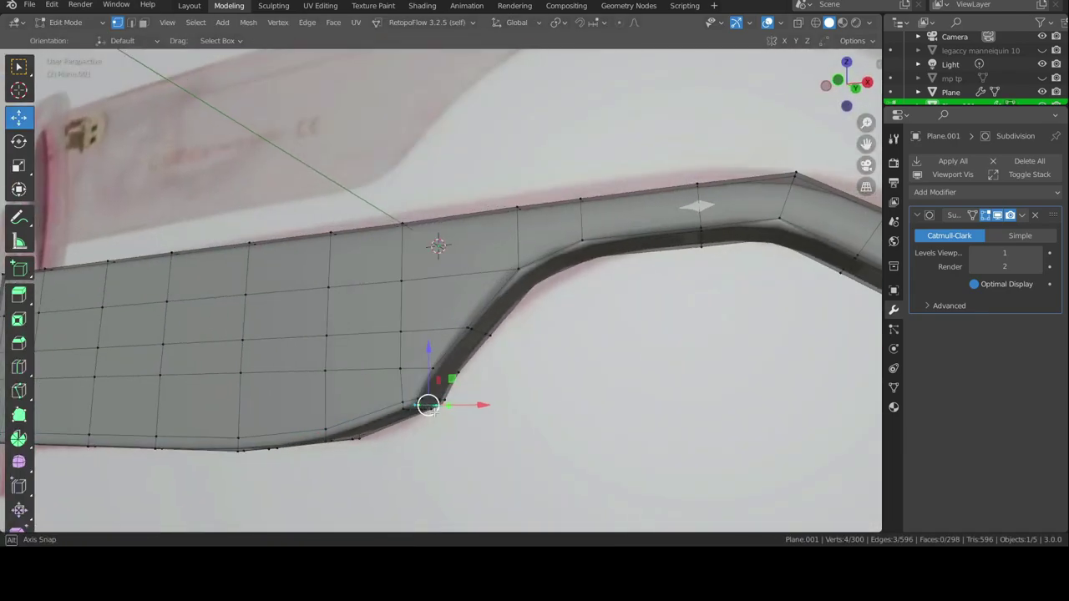
right_click(401, 394)
click(401, 394)
middle_drag(461, 436, 389, 334)
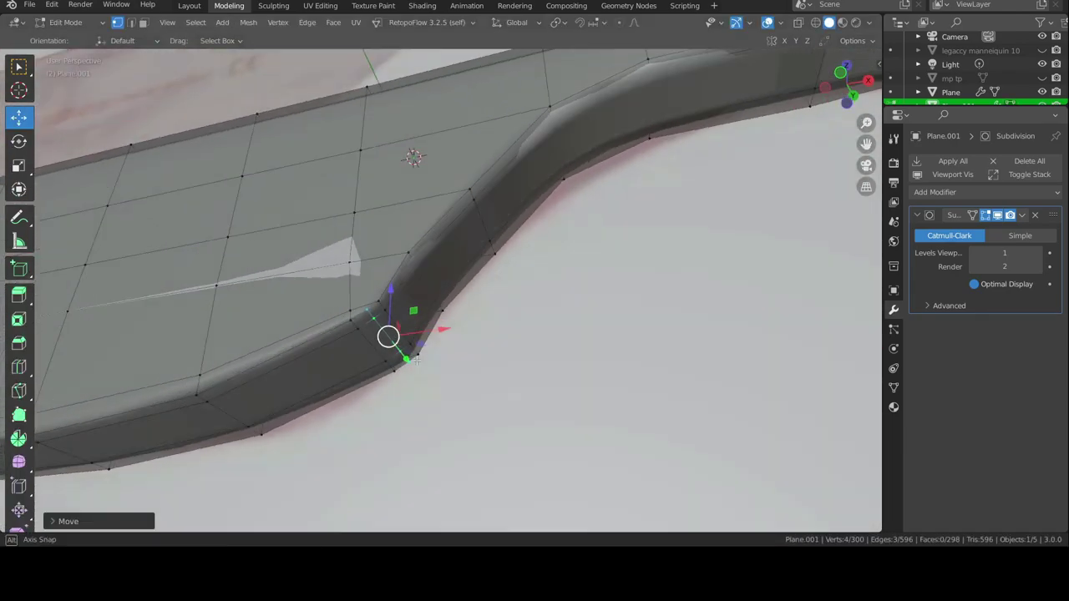
key(Tab)
scroll(449, 377, down, 2)
click(1039, 253)
key(ctrl+z)
key(ctrl+z)
scroll(387, 393, up, 3)
Step: Merge the stray vertex pairs at the arm's inner bend at center
right_click(387, 393)
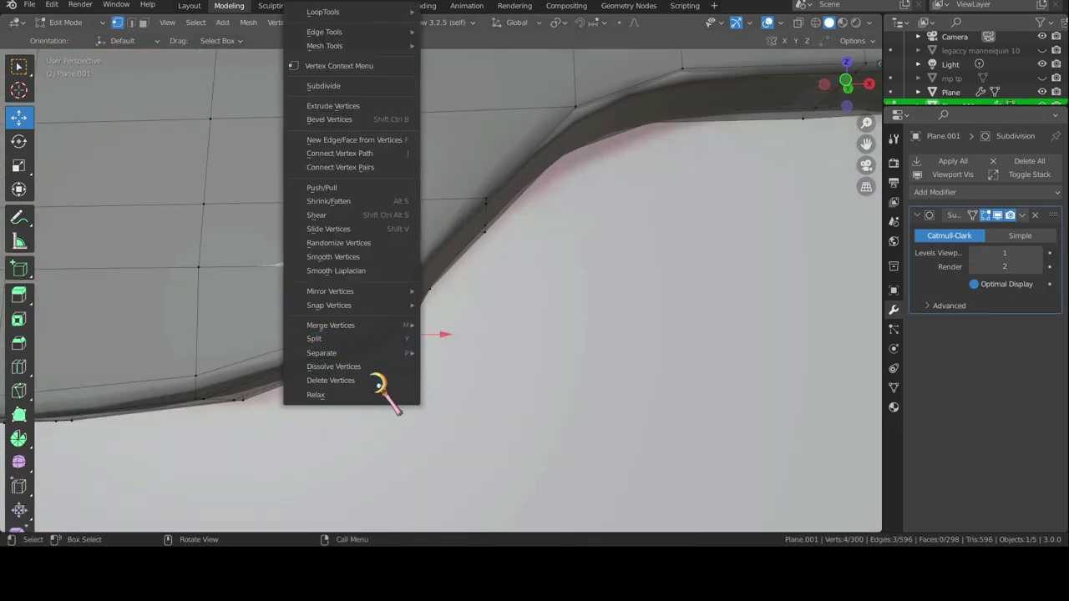
scroll(393, 72, up, 2)
scroll(457, 360, up, 3)
mouse_move(458, 360)
middle_down()
mouse_move(434, 393)
mouse_move(489, 415)
middle_up()
click(441, 406)
click(411, 378)
key(m)
click(577, 443)
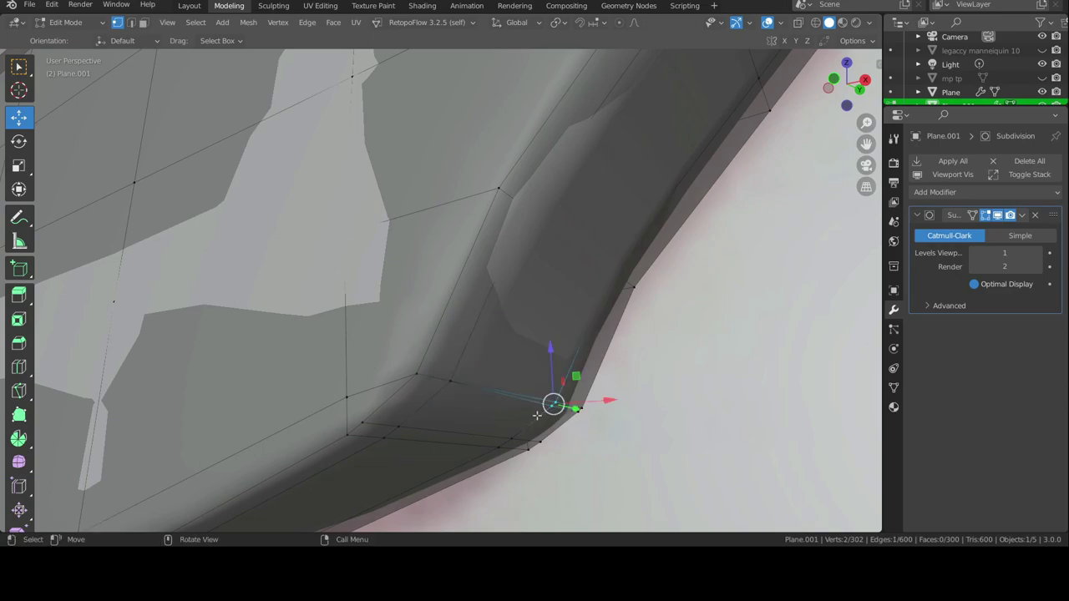
middle_drag(569, 391, 435, 375)
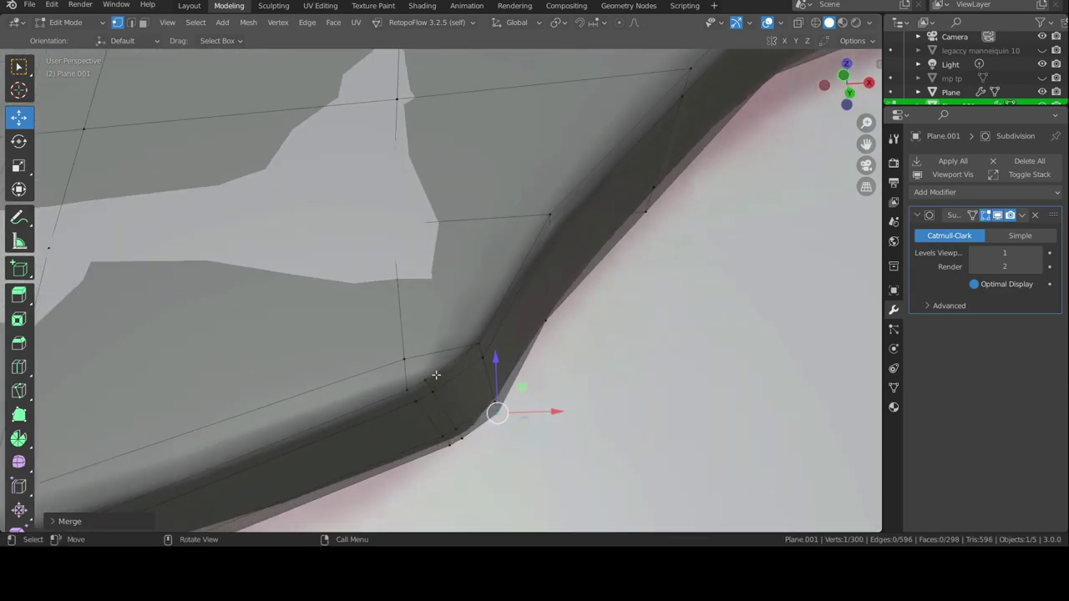
shift+click(415, 411)
key(m)
click(458, 424)
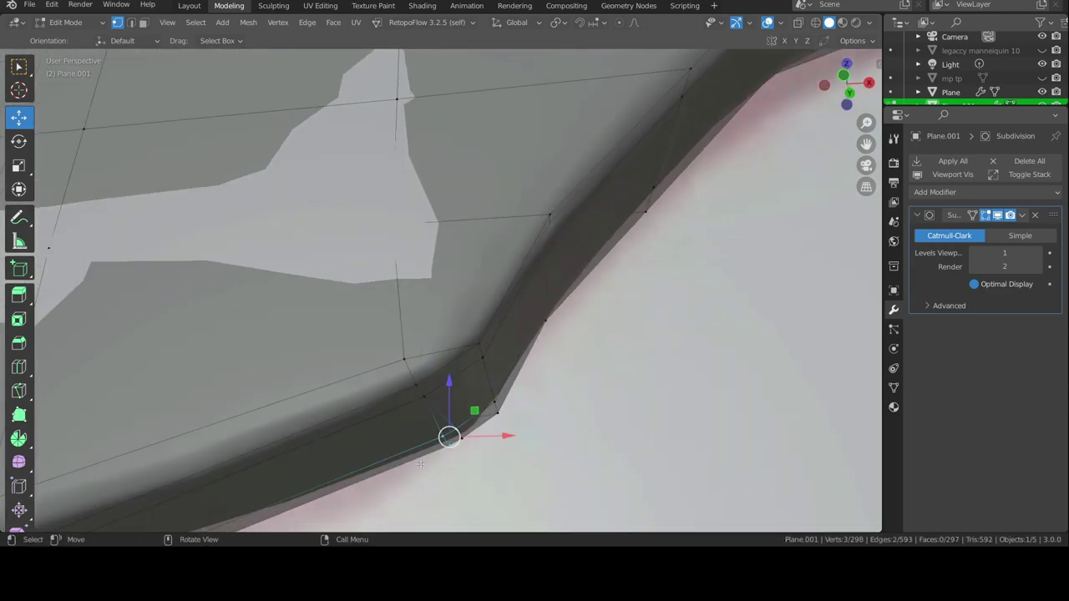
middle_drag(420, 464, 536, 384)
middle_drag(534, 432, 631, 471)
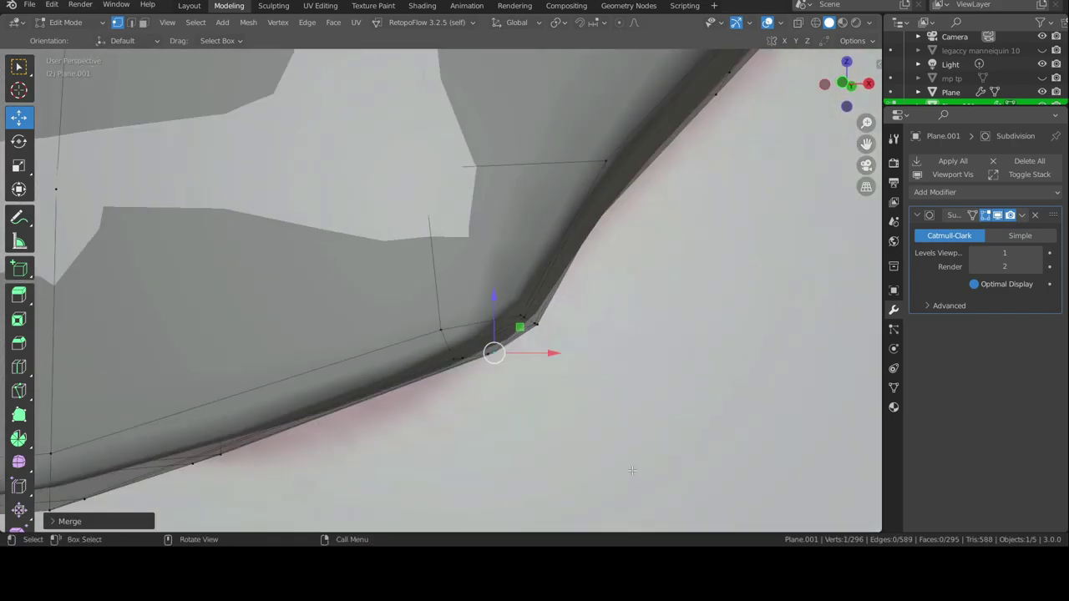
Step: Rotate the arm's front vertical loop and bevel it, then return to Object Mode
alt+click(534, 322)
middle_drag(534, 322, 464, 305)
mouse_move(537, 323)
middle_down()
mouse_move(551, 293)
mouse_move(596, 306)
mouse_move(497, 307)
mouse_move(438, 167)
middle_up()
shift+click(551, 292)
key(ctrl+z)
alt+click(438, 167)
key(r)
click(642, 181)
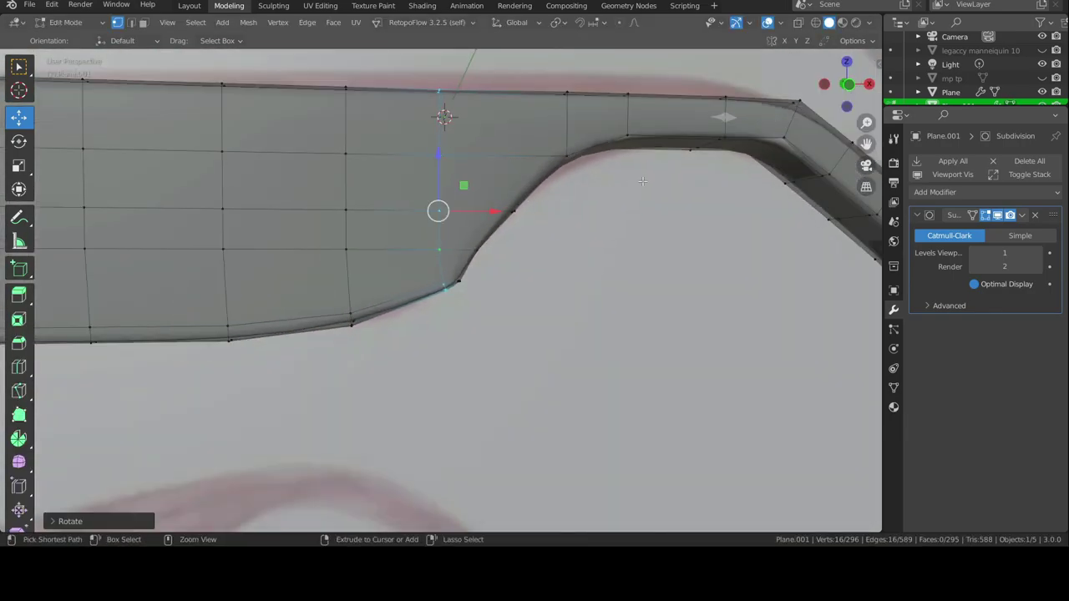
key(ctrl+b)
click(585, 192)
middle_drag(584, 192, 371, 278)
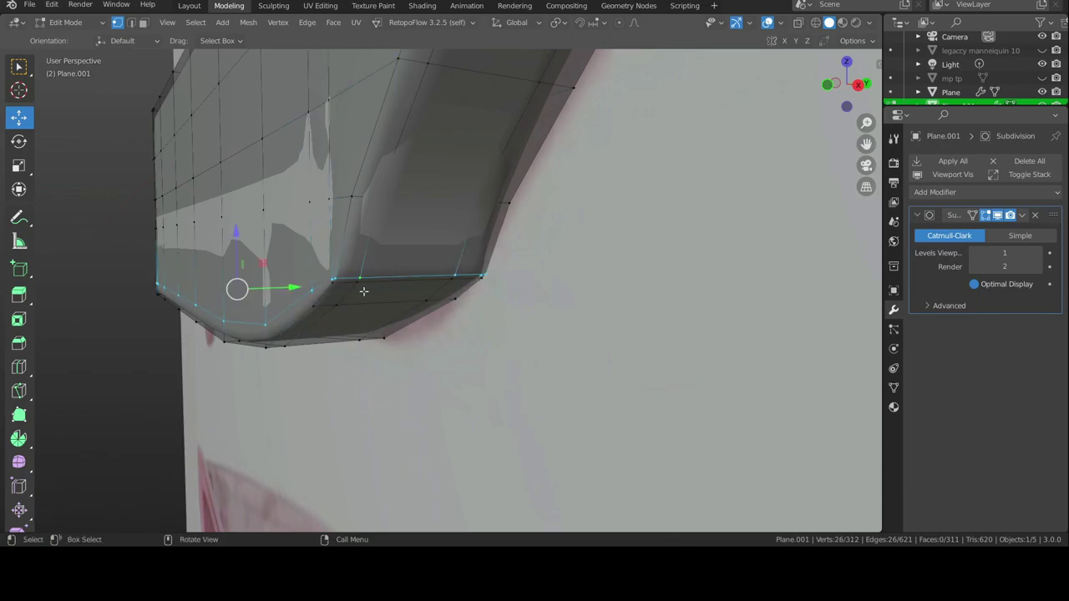
key(Tab)
Step: Move the oval glasses frame down, clear of the reference board
middle_drag(489, 323, 582, 320)
scroll(582, 320, down, 5)
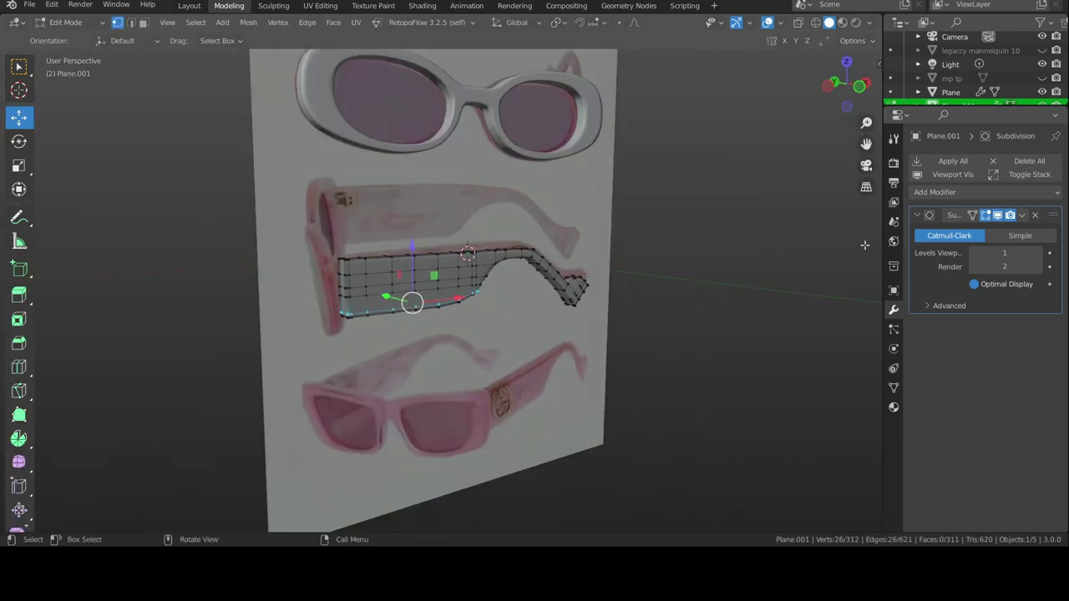
click(554, 196)
middle_drag(554, 195, 501, 242)
drag(501, 242, 505, 280)
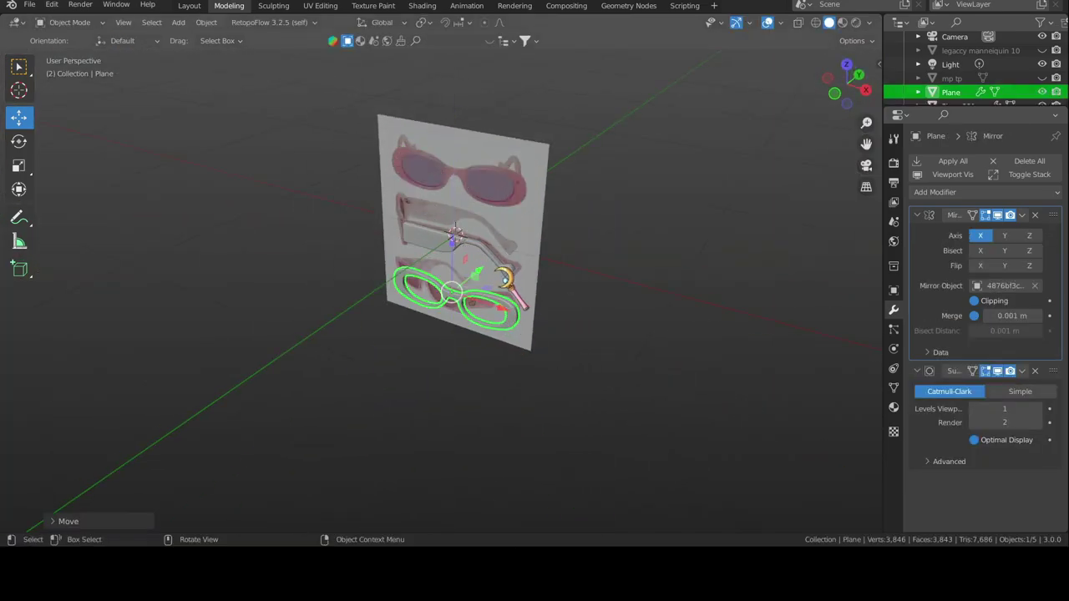
Step: Hide the reference image board and rotate the temple arm 90° about X
click(441, 252)
middle_drag(441, 252, 454, 239)
click(1050, 70)
click(459, 242)
key(r)
key(x)
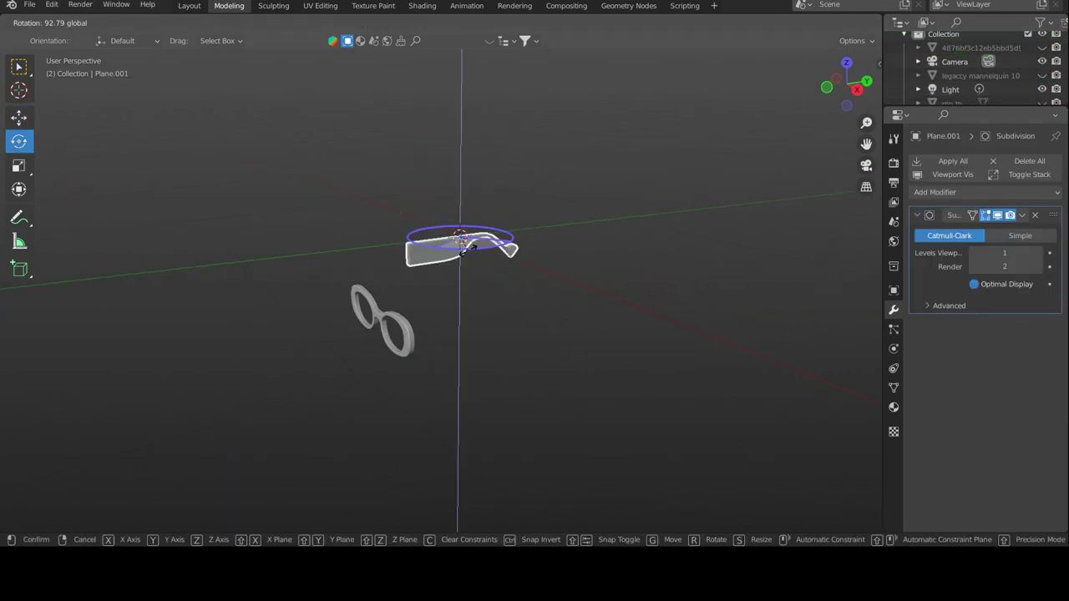
key(9)
key(0)
key(Return)
key(KP_1)
key(ctrl+KP_3)
scroll(292, 121, up, 3)
Step: Move the arm down and rotate it 90° about Y so it stands vertical
key(g)
click(310, 239)
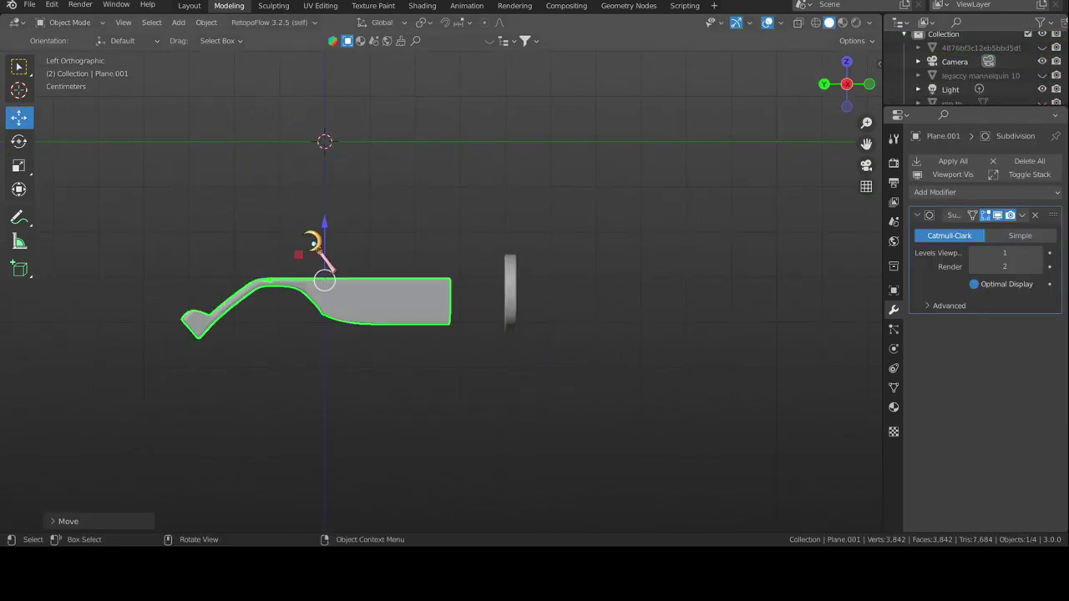
middle_drag(310, 239, 353, 401)
key(r)
key(9)
key(0)
key(y)
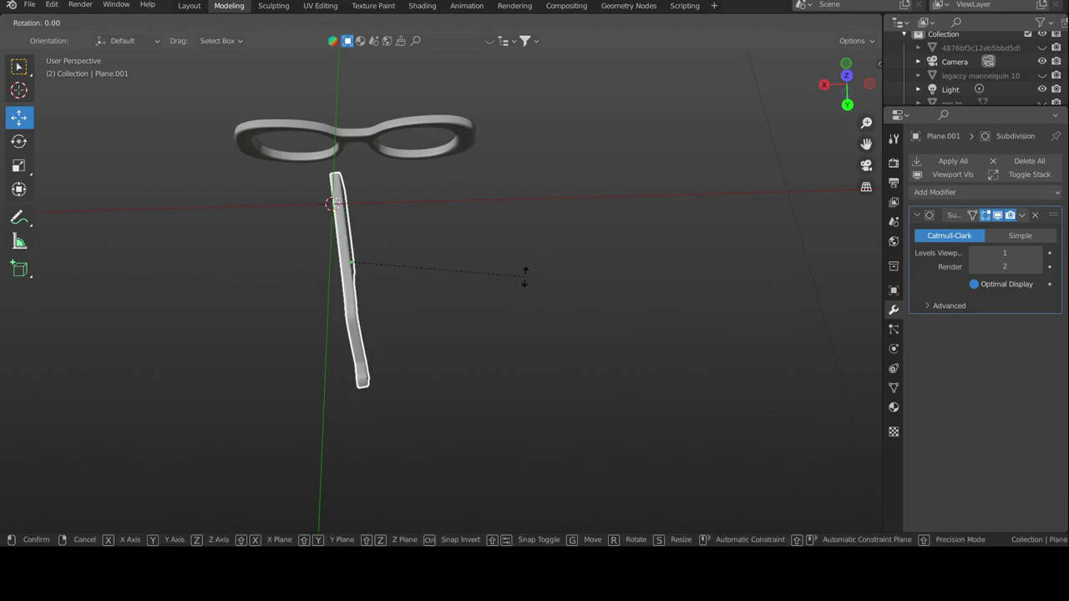
key(Return)
middle_drag(524, 275, 415, 310)
middle_drag(329, 316, 286, 349)
Step: Turn the temple piece a further 90° and tilt it slightly to match the frame
key(g)
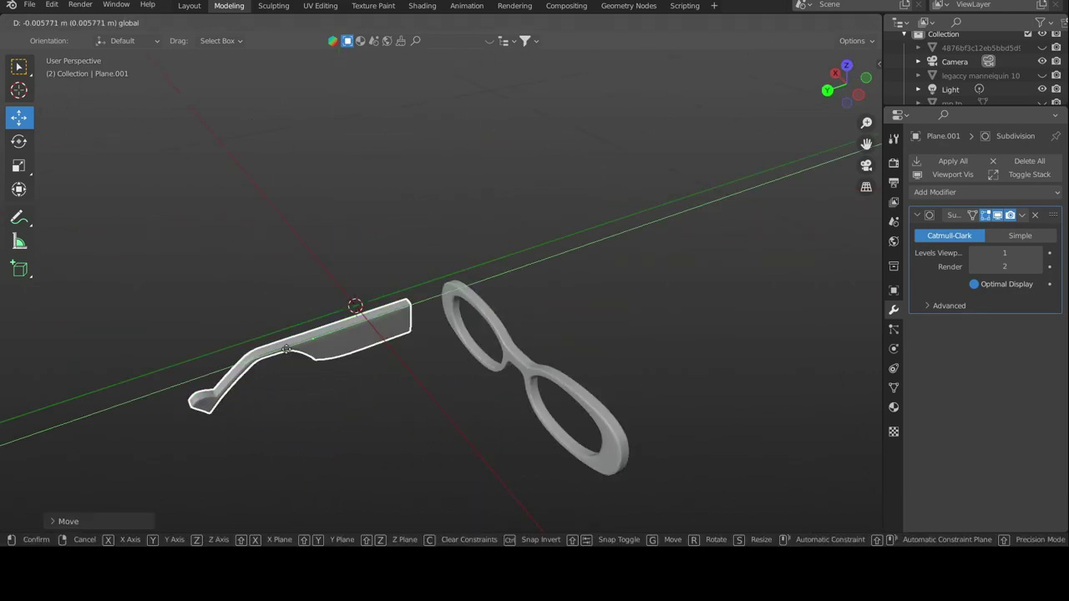
key(Return)
key(KP_1)
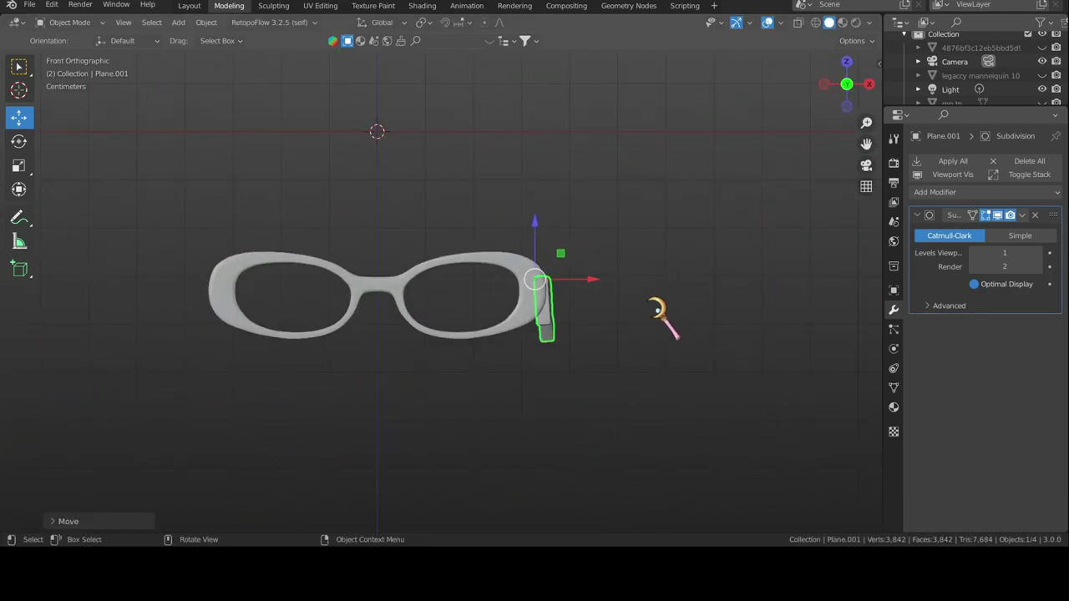
text(9)
key(0)
key(Return)
text(90)
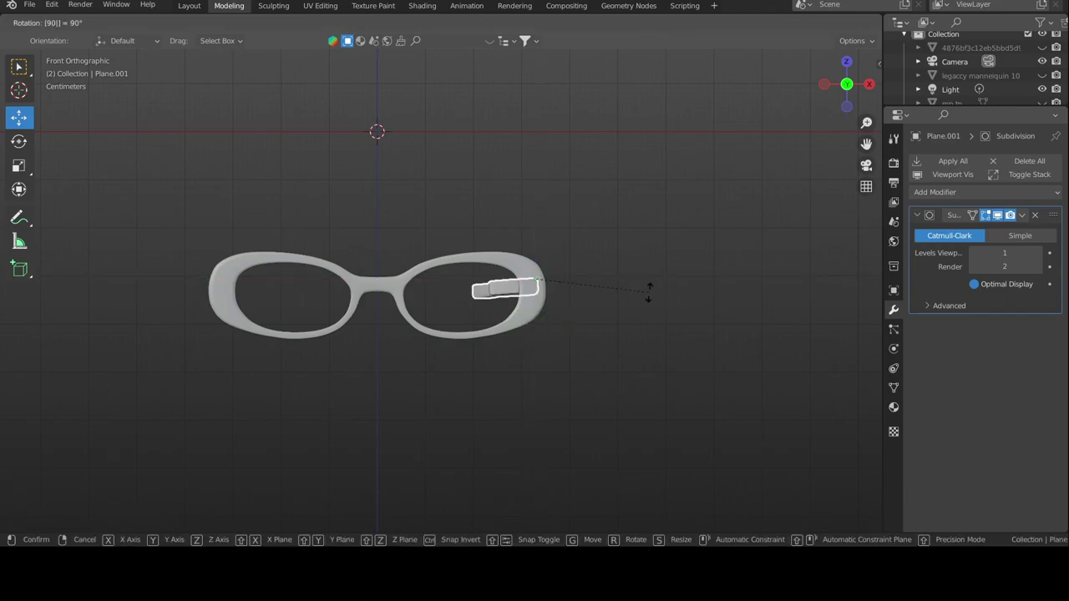
key(Return)
key(r)
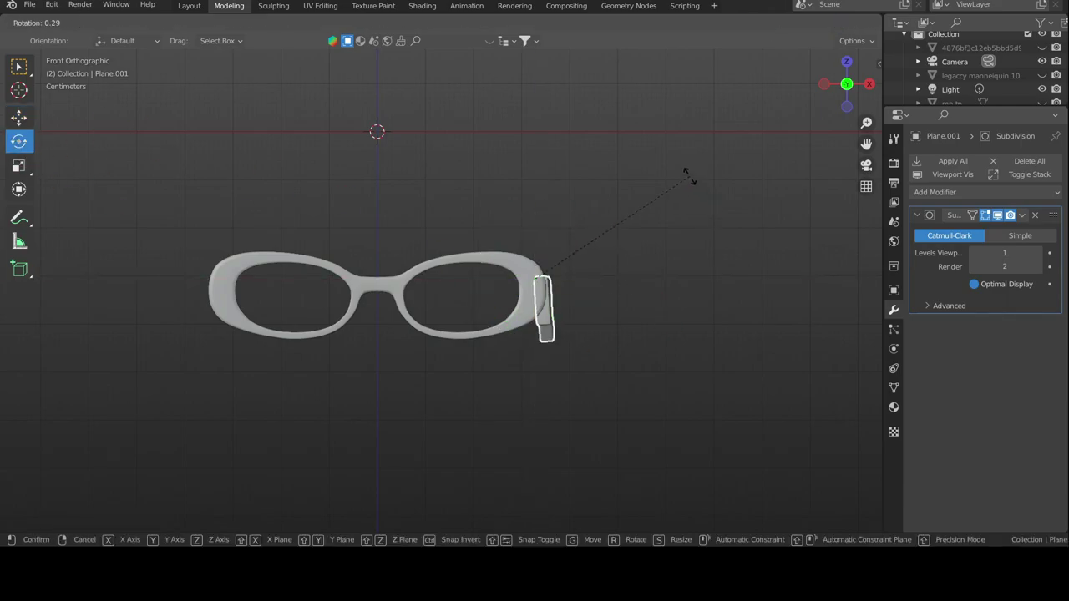
drag(585, 242, 648, 252)
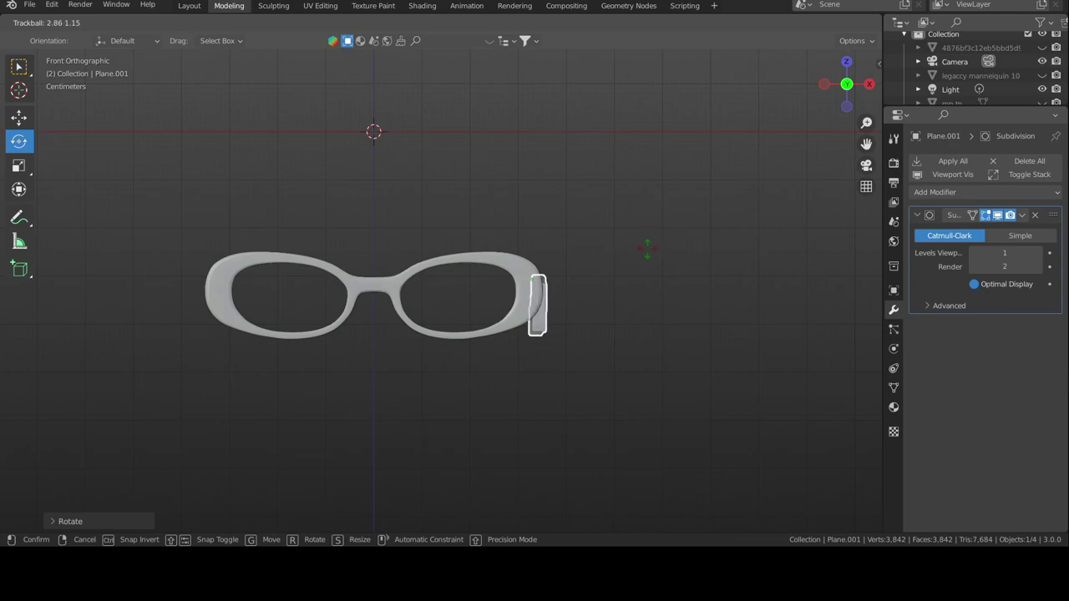
click(696, 196)
Step: Slide the temple piece along Y toward the frame's outer hinge
key(g)
middle_drag(625, 292, 454, 281)
key(g)
key(y)
click(477, 232)
mouse_move(476, 232)
middle_down()
mouse_move(494, 298)
mouse_move(548, 269)
mouse_move(360, 359)
middle_up()
Step: Slide the temple along Y into its final position against the frame
key(g)
key(y)
click(534, 275)
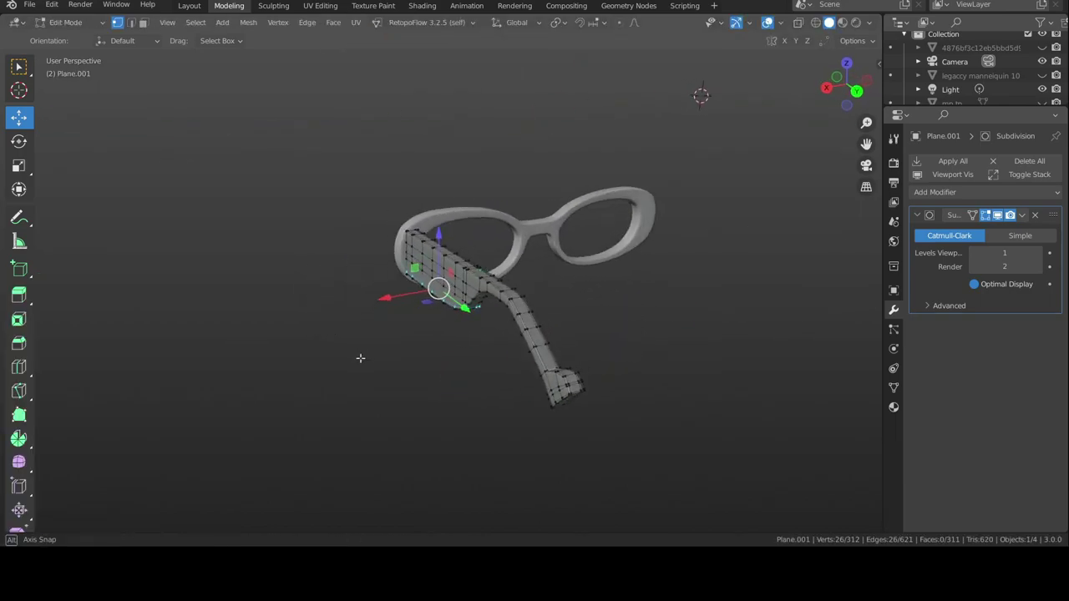
key(Tab)
key(KP_1)
Step: Mirror the temple across the glasses frame and bake the Mirror modifier into its mesh
click(952, 192)
click(790, 351)
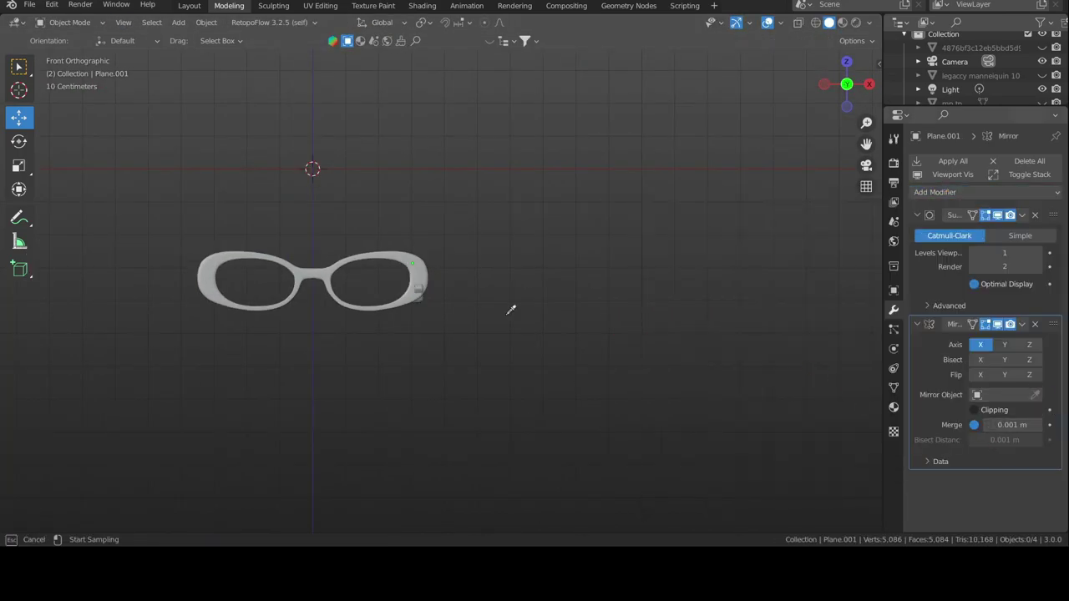
mouse_move(508, 308)
middle_down()
mouse_move(251, 410)
mouse_move(596, 382)
mouse_move(349, 280)
mouse_move(632, 281)
middle_up()
click(350, 281)
key(Tab)
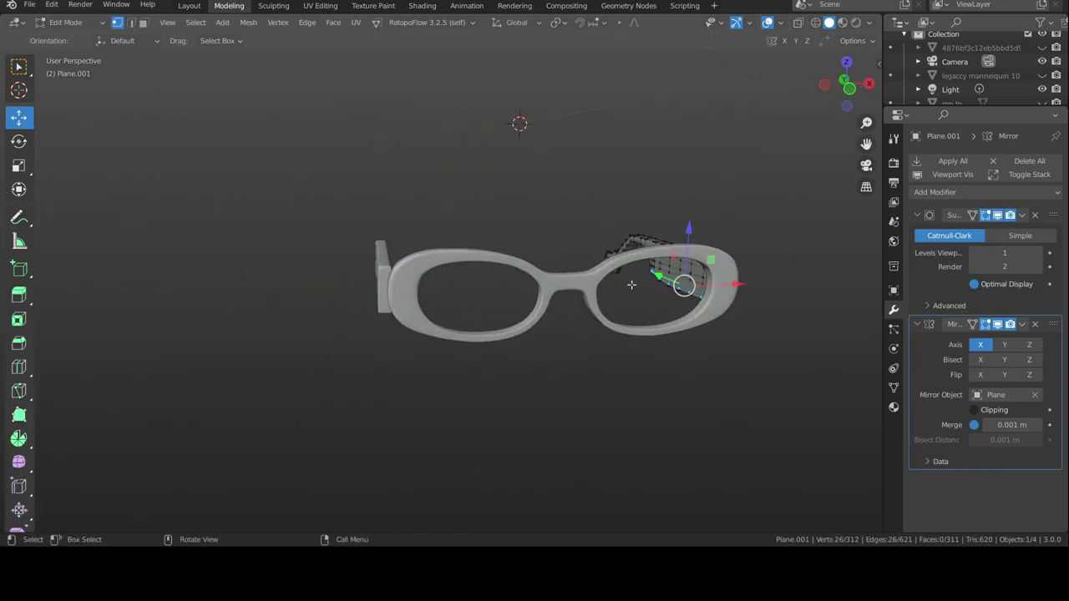
key(Tab)
right_click(535, 276)
click(518, 278)
key(Tab)
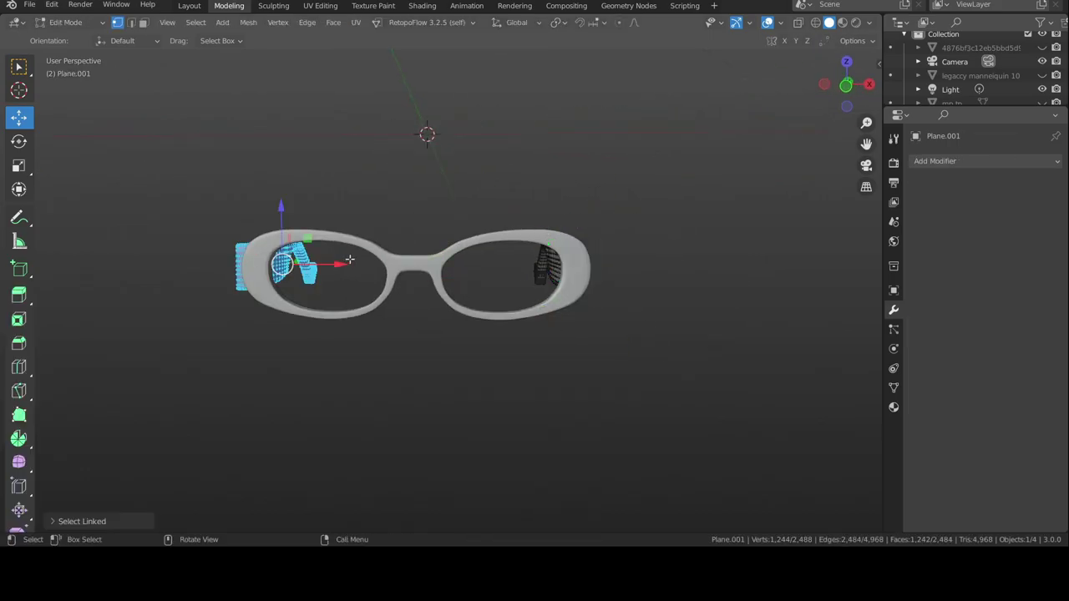
key(Tab)
Step: Convert the glasses frame into a plain mesh
click(406, 234)
mouse_move(560, 298)
middle_down()
mouse_move(542, 314)
mouse_move(209, 231)
mouse_move(692, 268)
mouse_move(337, 219)
mouse_move(262, 226)
mouse_move(341, 235)
mouse_move(511, 220)
middle_up()
key(Tab)
scroll(337, 219, up, 3)
key(Tab)
right_click(286, 178)
click(380, 196)
Step: Scale the frame's inner lens edge loop in Edit Mode
key(Tab)
key(s)
click(573, 108)
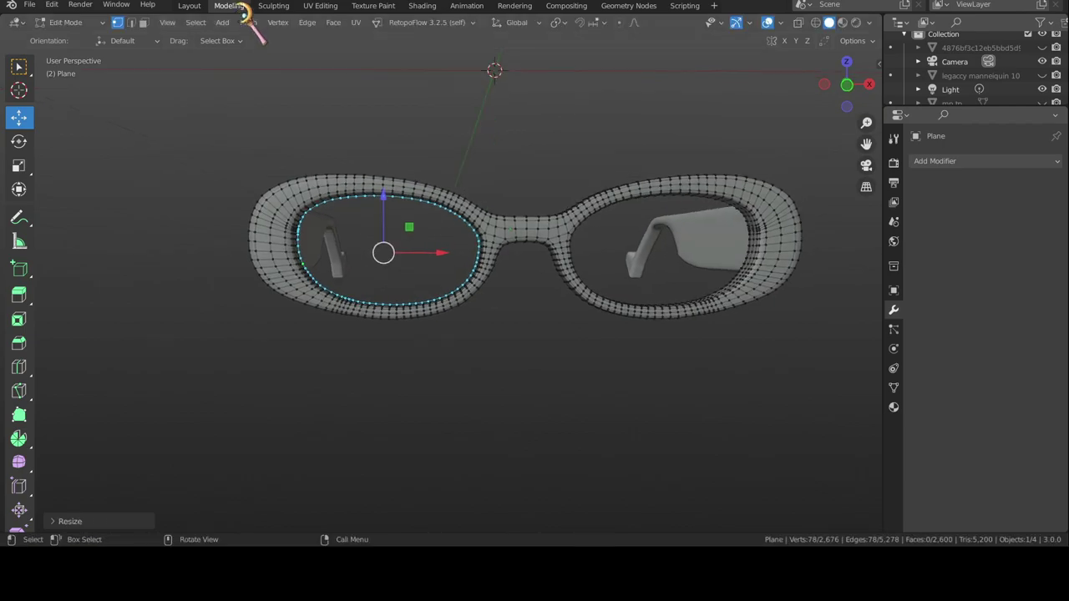
click(278, 22)
click(248, 23)
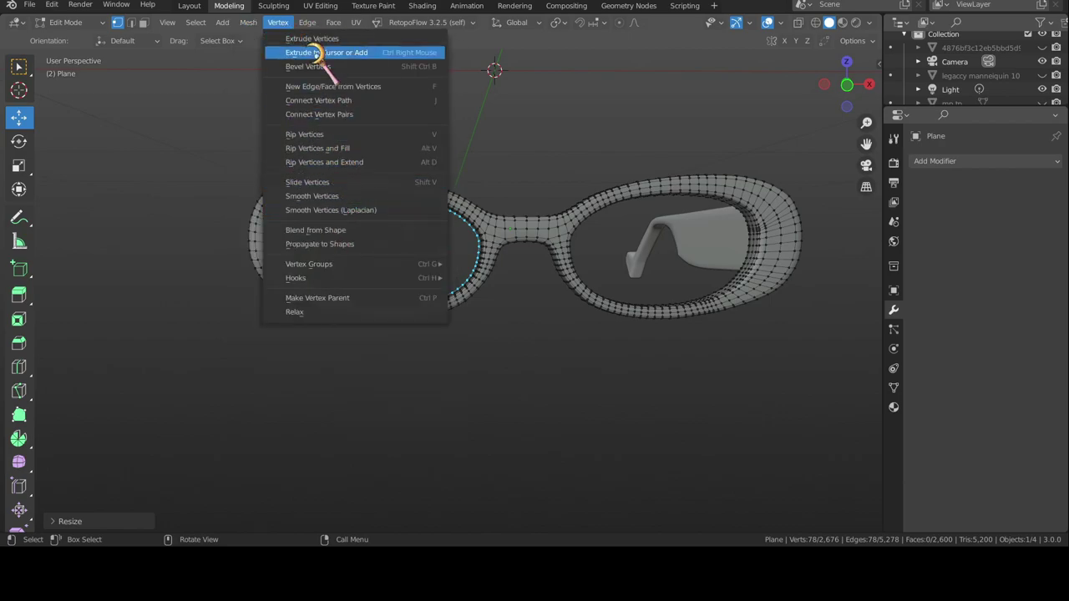
Step: Fill the inner lens loop with a Grid Fill instead of a single face
key(f)
key(ctrl+z)
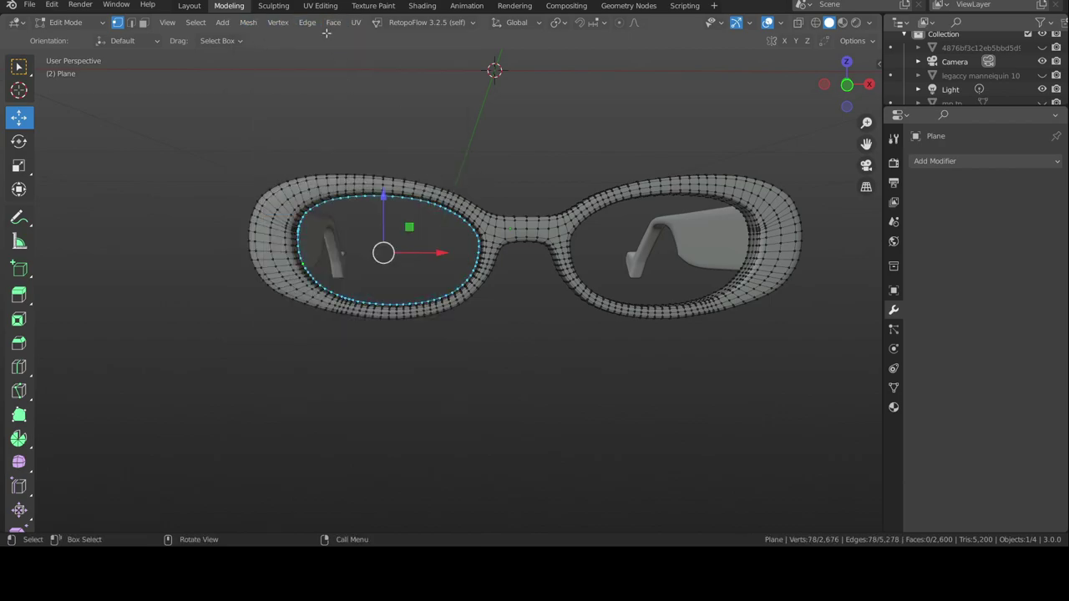
click(333, 21)
click(359, 251)
key(ctrl+z)
click(333, 22)
click(360, 267)
key(KP_1)
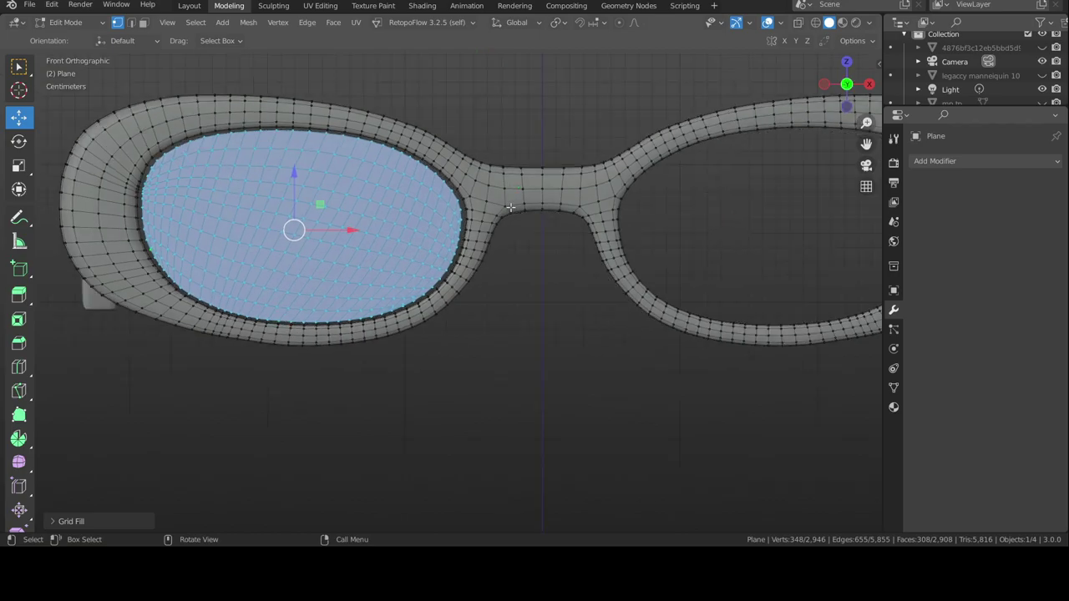
scroll(511, 207, down, 3)
Step: Separate the filled lens into its own object and give it a Mirror modifier
click(977, 160)
click(836, 324)
click(1044, 220)
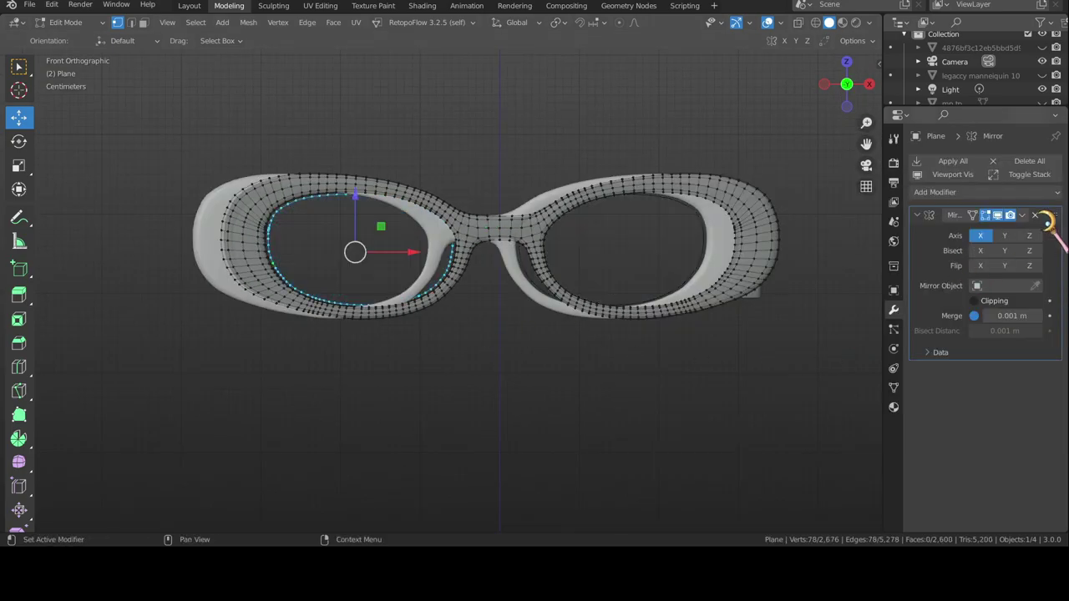
click(1043, 220)
key(ctrl+z)
key(Tab)
click(370, 226)
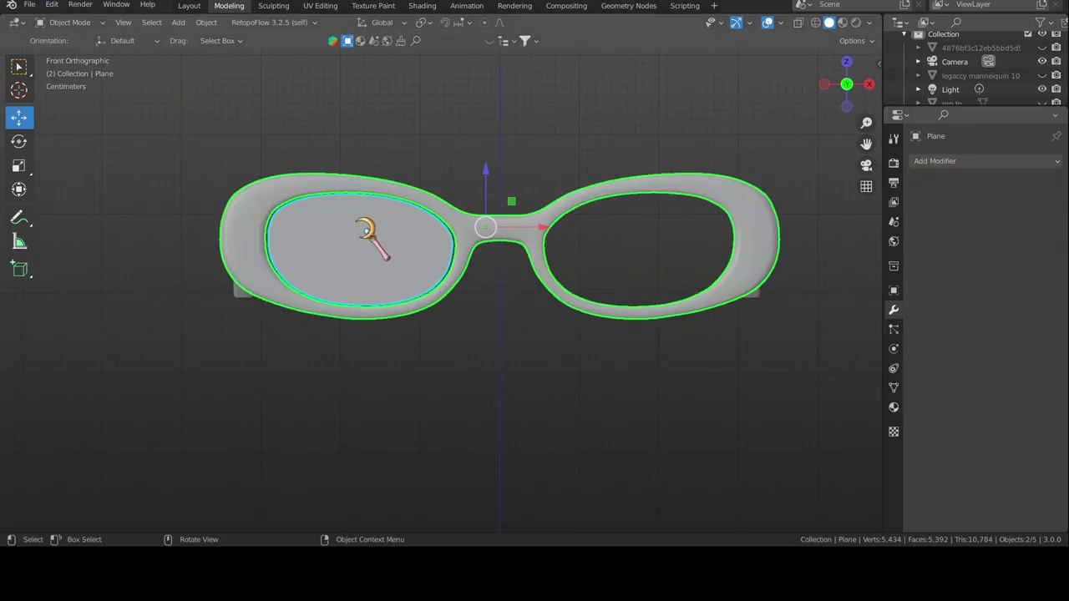
click(985, 161)
click(835, 303)
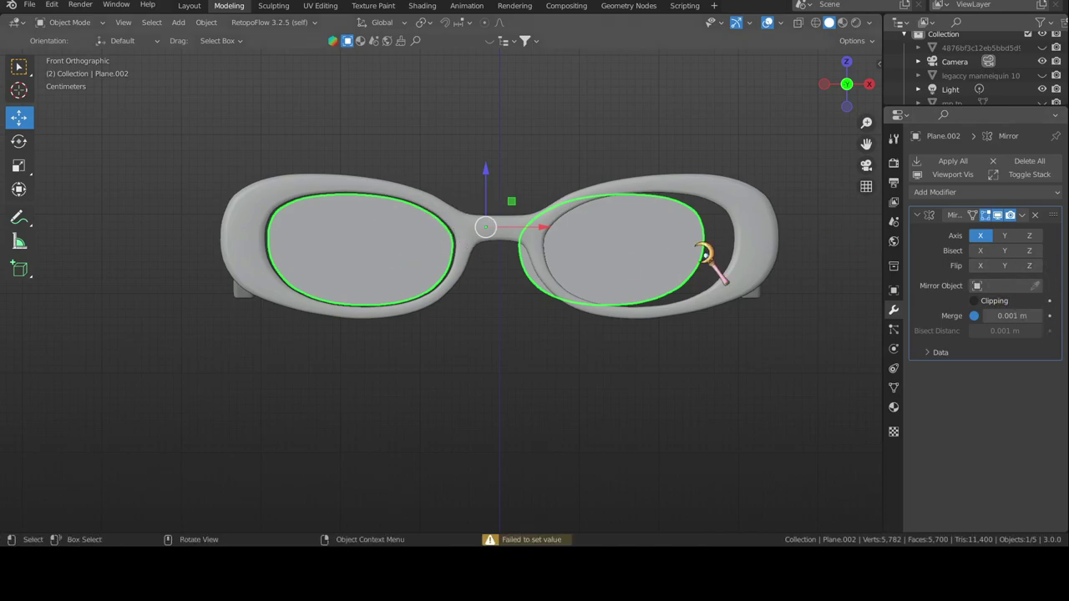
Step: Move and enlarge the lens geometry so it fills the left frame opening
key(Tab)
key(Tab)
drag(541, 227, 552, 227)
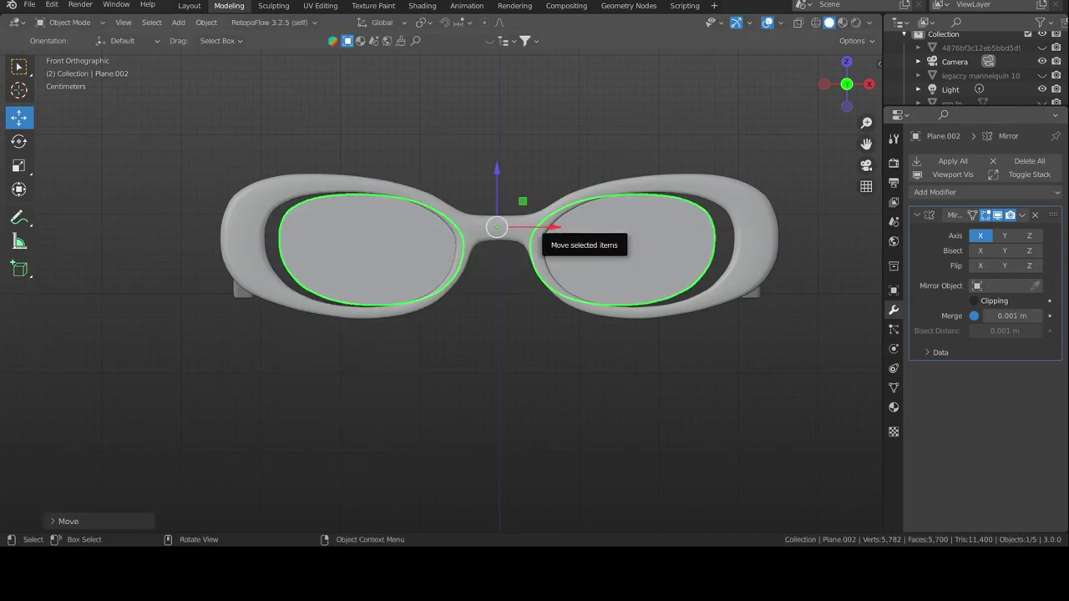
key(Tab)
key(a)
drag(418, 248, 400, 246)
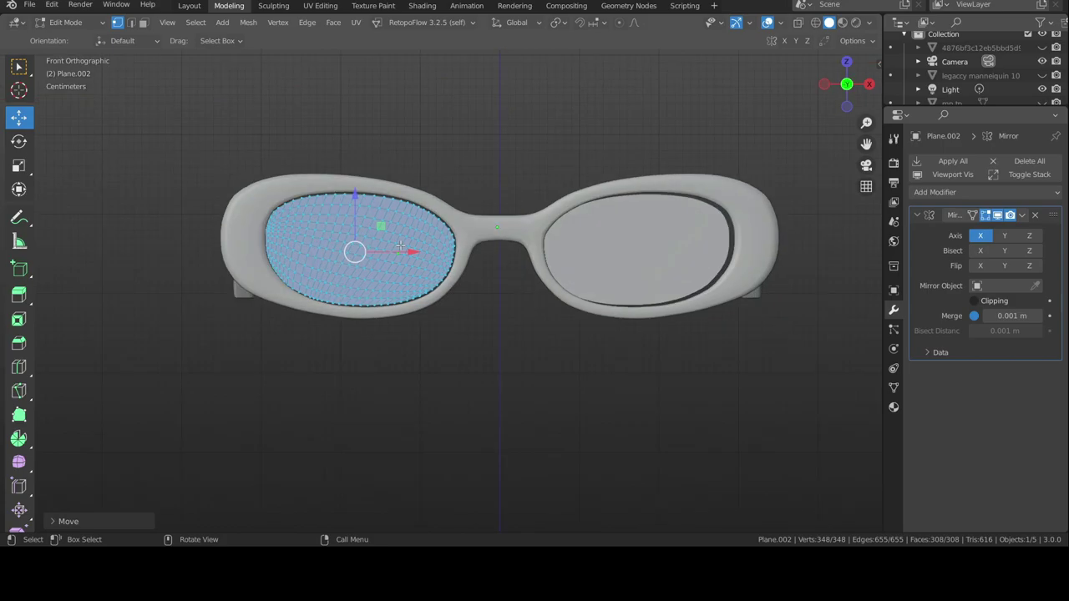
key(s)
click(465, 222)
key(Tab)
mouse_move(425, 246)
middle_down()
mouse_move(727, 306)
mouse_move(699, 189)
middle_up()
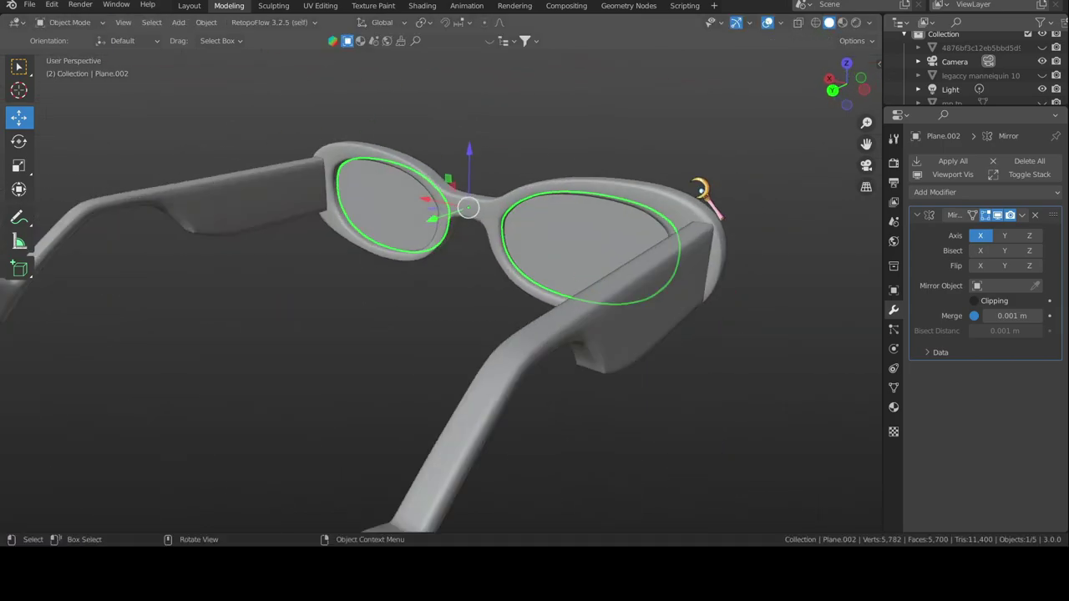
key(KP_1)
key(alt+a)
Step: Add a Subdivision Surface at viewport level 2 to the lens and convert it to mesh
click(971, 194)
click(794, 442)
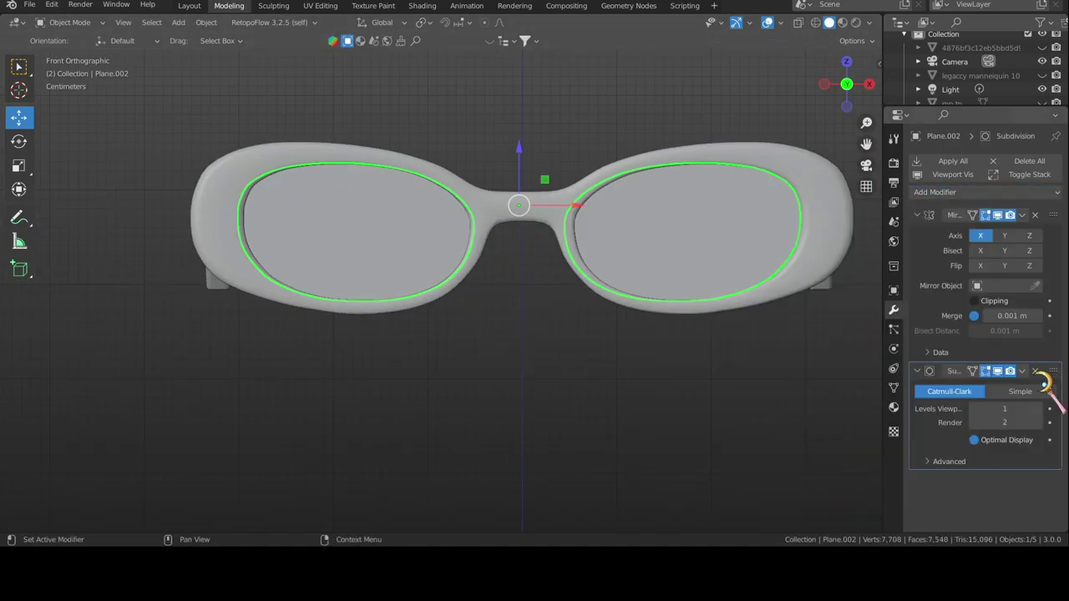
key(Tab)
key(Tab)
click(224, 205)
right_click(224, 204)
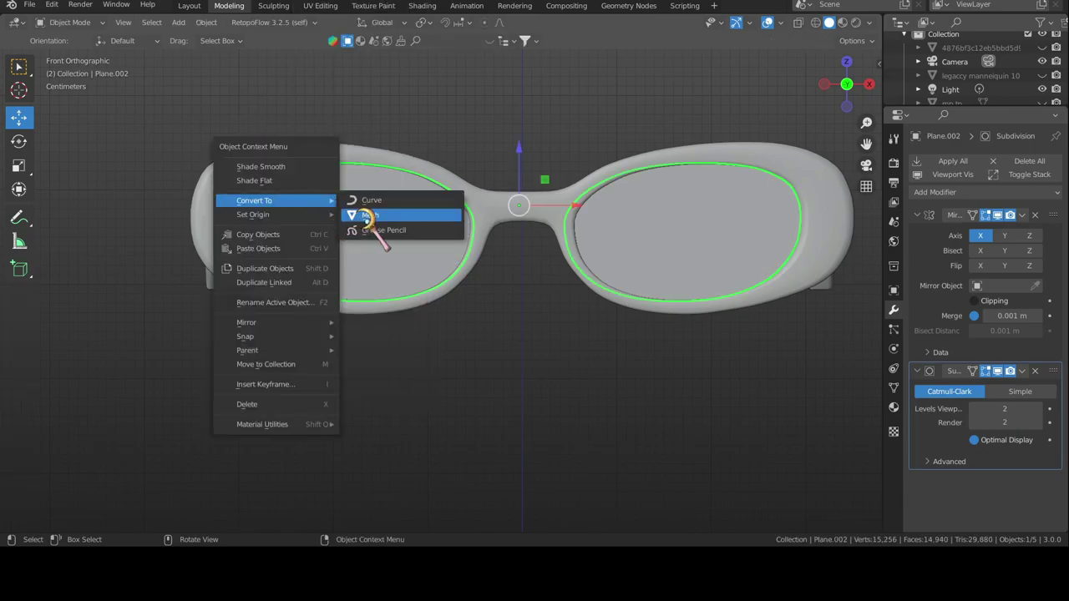
click(370, 226)
middle_drag(370, 226, 234, 276)
key(KP_1)
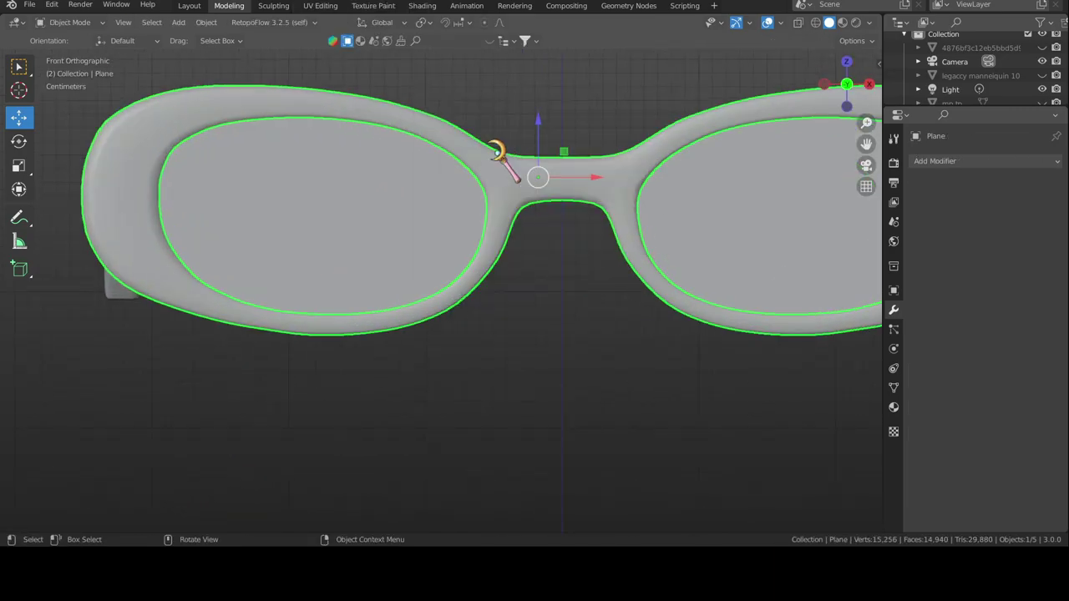
scroll(501, 151, down, 4)
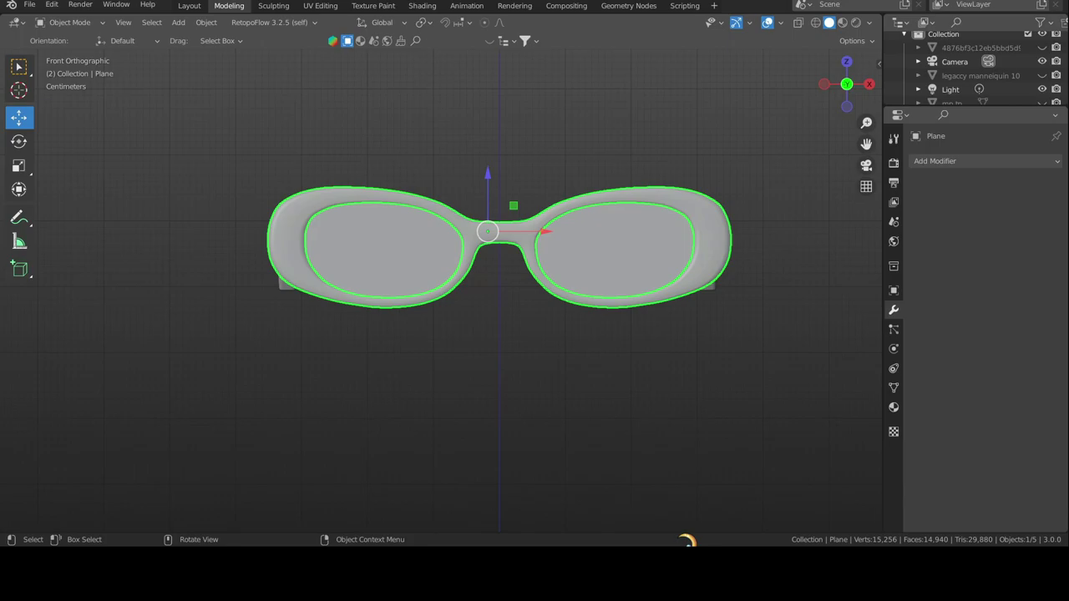
scroll(499, 338, down, 4)
text(FS)
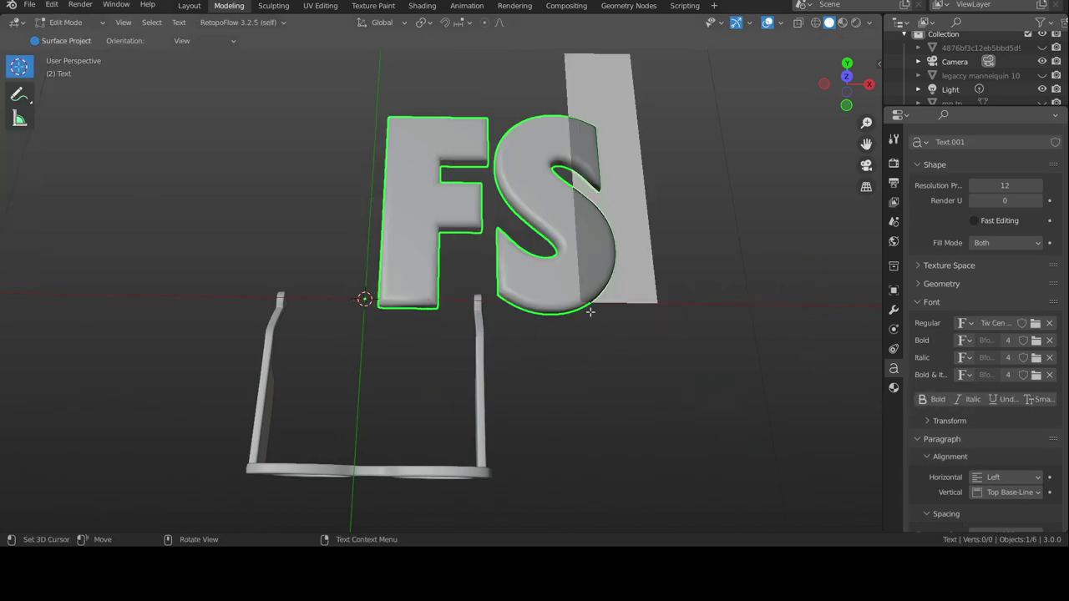
Step: Delete the extra letters from the 3D text so only 'F' remains
key(BackSpace)
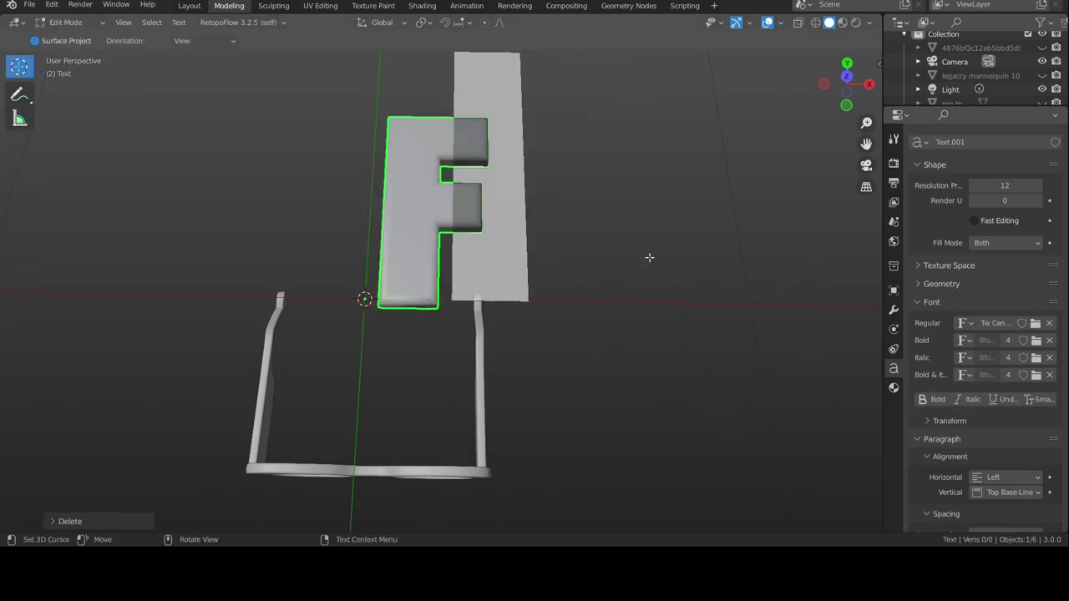
text(i)
key(BackSpace)
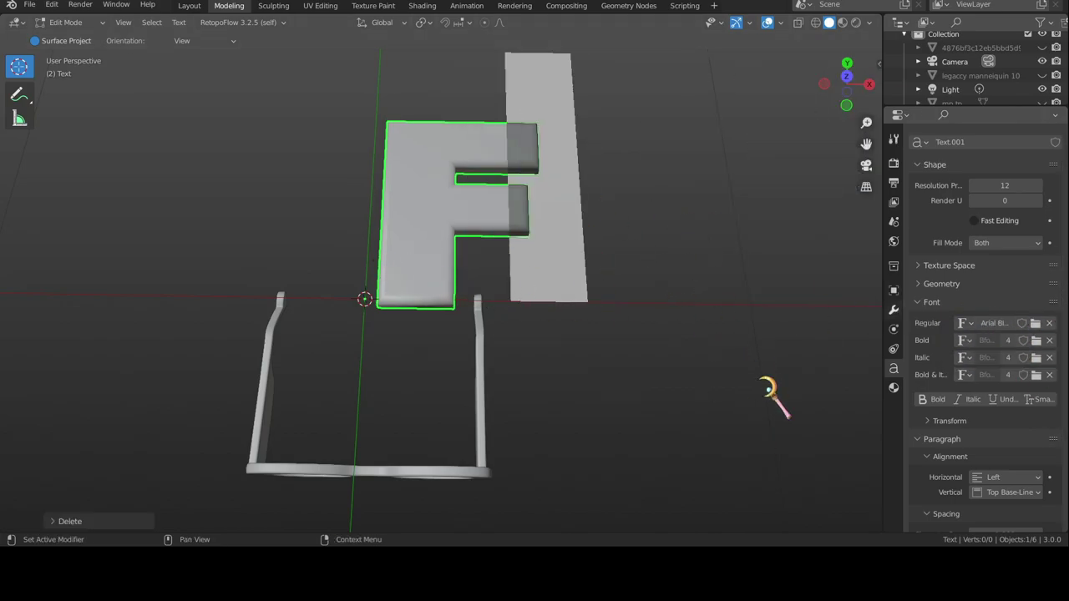
mouse_move(767, 389)
middle_down()
mouse_move(501, 269)
mouse_move(546, 306)
mouse_move(744, 296)
middle_up()
Step: Finish editing the F text and select all its geometry, framing it beside the glasses
key(Tab)
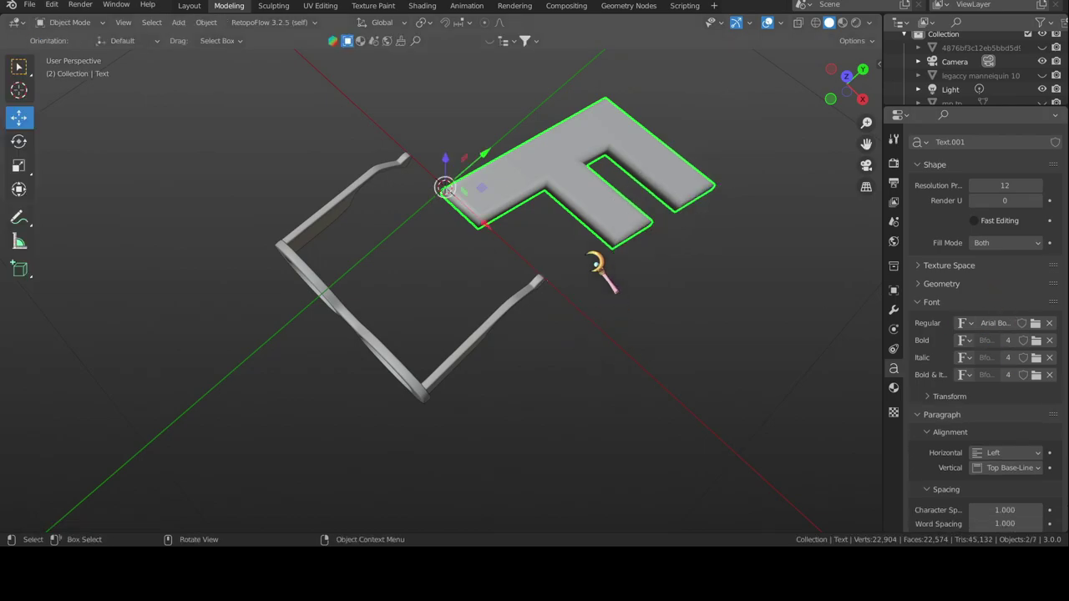
middle_drag(596, 266, 615, 147)
right_click(615, 148)
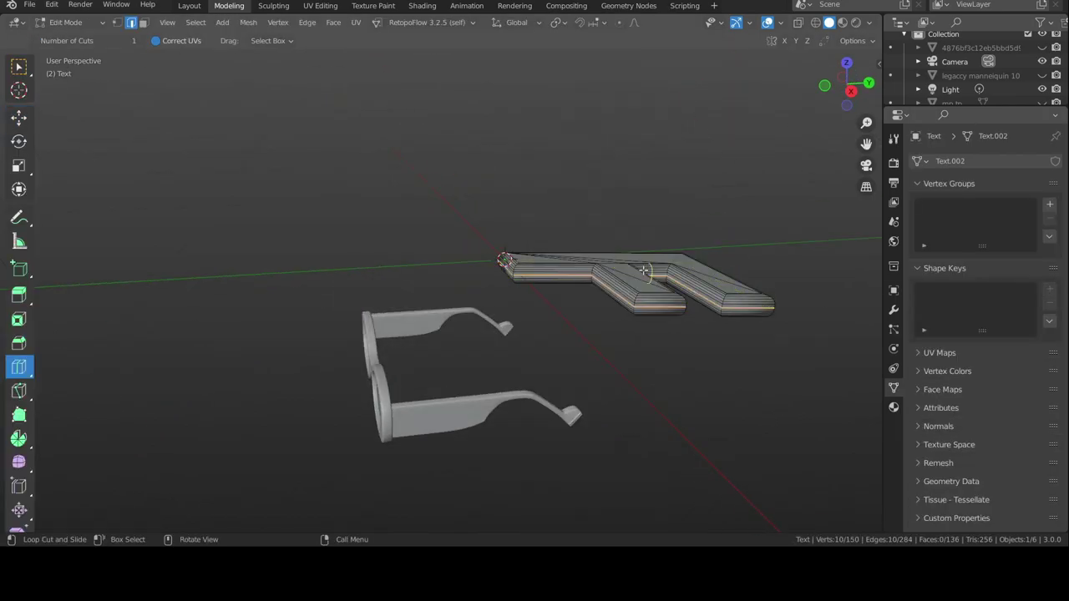
key(Tab)
middle_drag(544, 274, 64, 202)
key(Tab)
key(KP_Decimal)
click(18, 117)
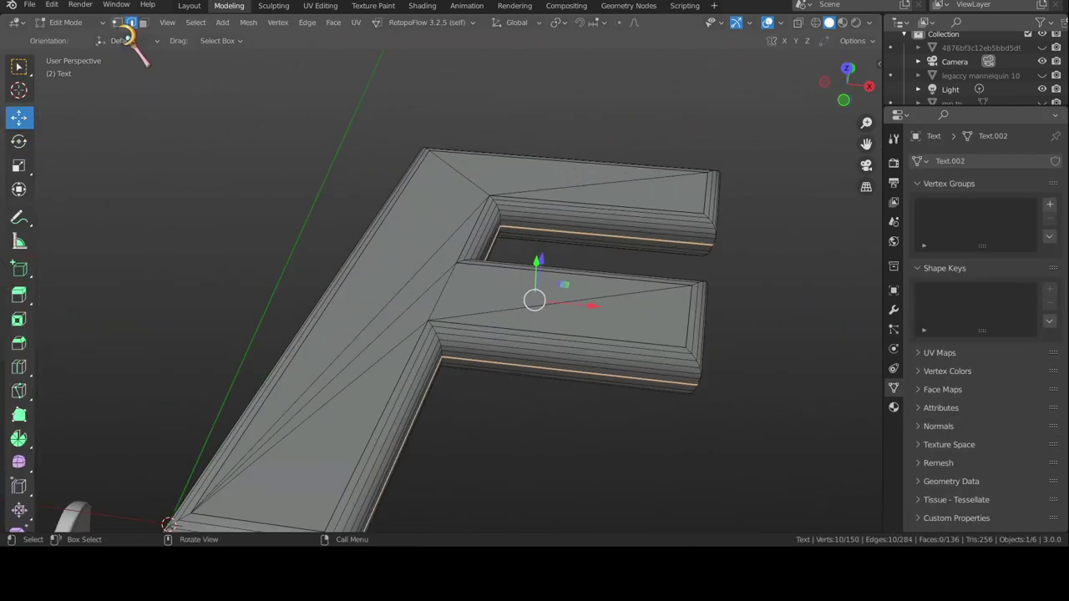
key(a)
key(Tab)
scroll(501, 251, down, 5)
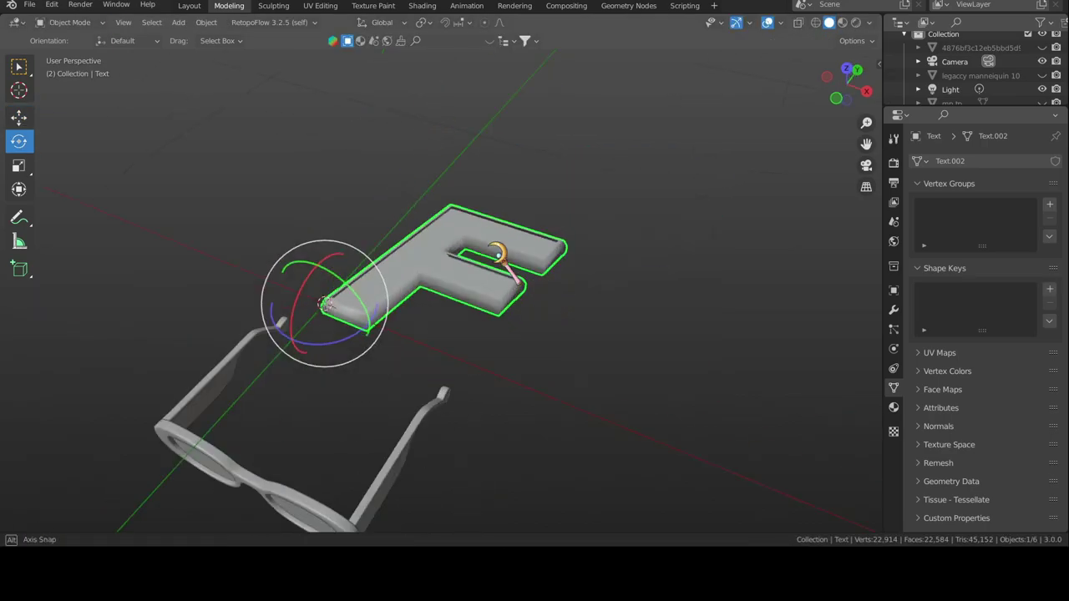
mouse_move(501, 246)
middle_down()
mouse_move(465, 208)
mouse_move(334, 179)
mouse_move(401, 250)
middle_up()
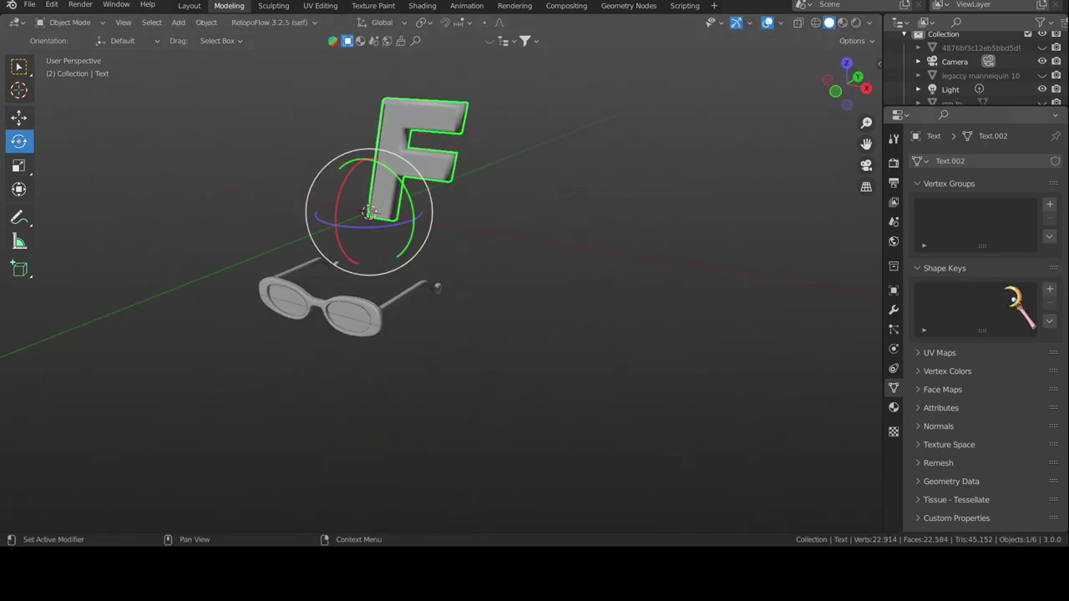
Step: Try a Solidify modifier on the F, then remove it
click(894, 309)
click(986, 160)
click(841, 399)
click(1043, 220)
Step: Scale the F down, both as an object and in its geometry
key(s)
click(477, 167)
key(Tab)
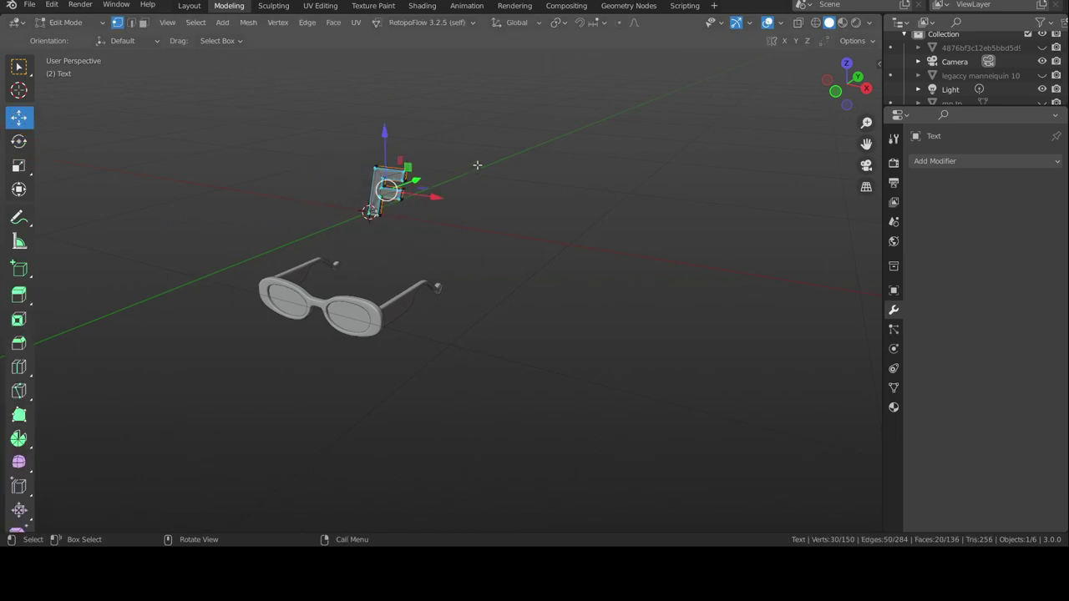
key(s)
click(462, 153)
key(Tab)
Step: From the right side view, rotate the F logo to tilt it onto the arm
drag(370, 209, 442, 198)
key(grave)
click(529, 195)
key(g)
key(z)
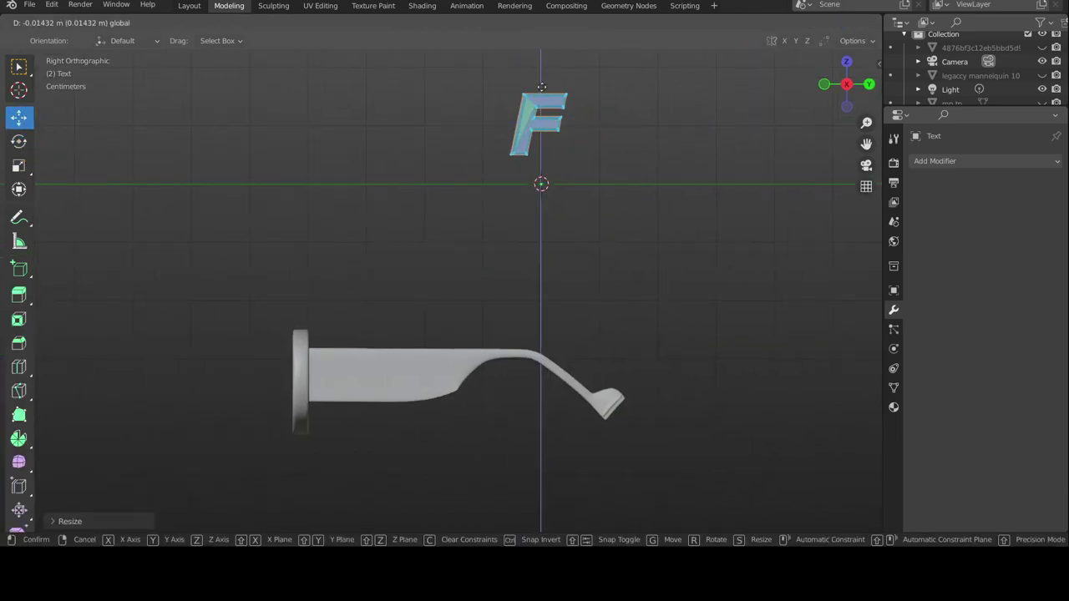
click(398, 363)
mouse_move(398, 363)
middle_down()
mouse_move(595, 172)
mouse_move(559, 189)
middle_up()
click(18, 141)
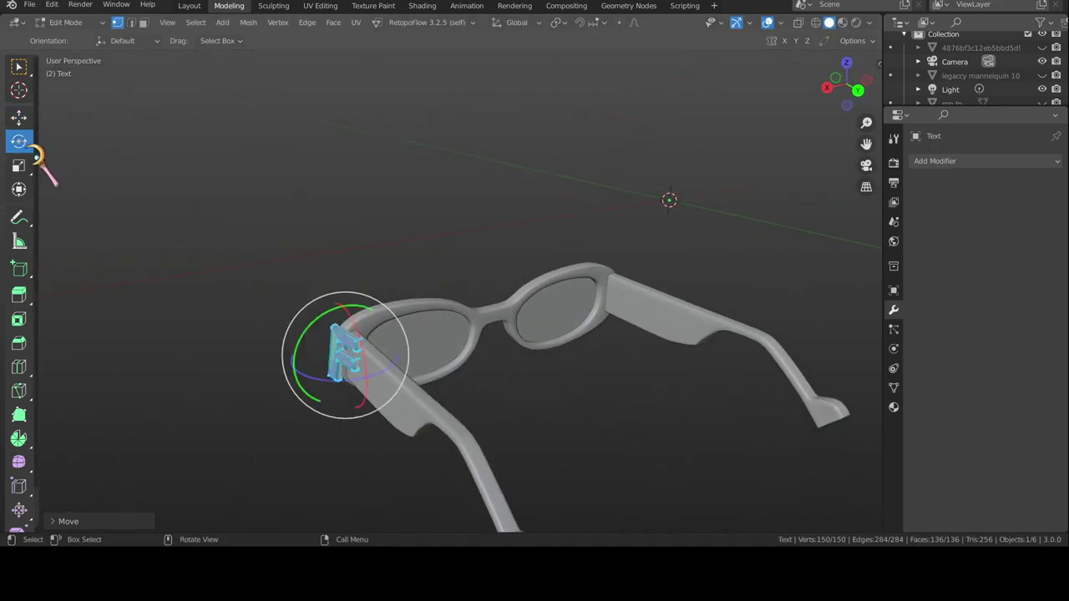
drag(288, 386, 299, 409)
click(301, 411)
Step: In side view, shrink the F to fit the arm and move it along X
key(Tab)
key(KP_3)
scroll(535, 129, up, 5)
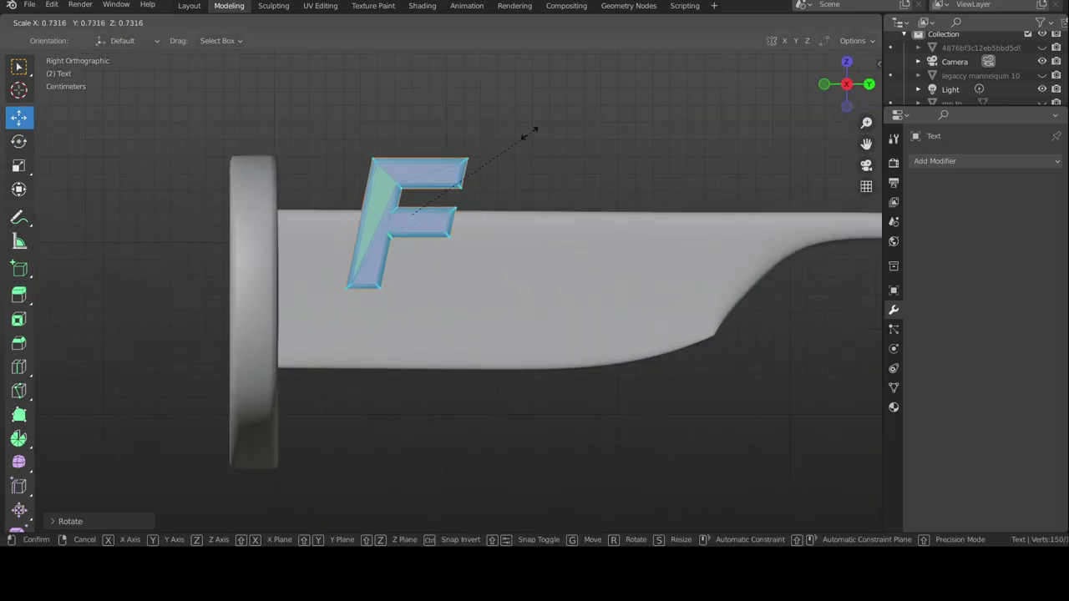
mouse_move(534, 128)
middle_down()
mouse_move(426, 278)
mouse_move(384, 293)
middle_up()
key(g)
key(x)
middle_drag(468, 294, 470, 288)
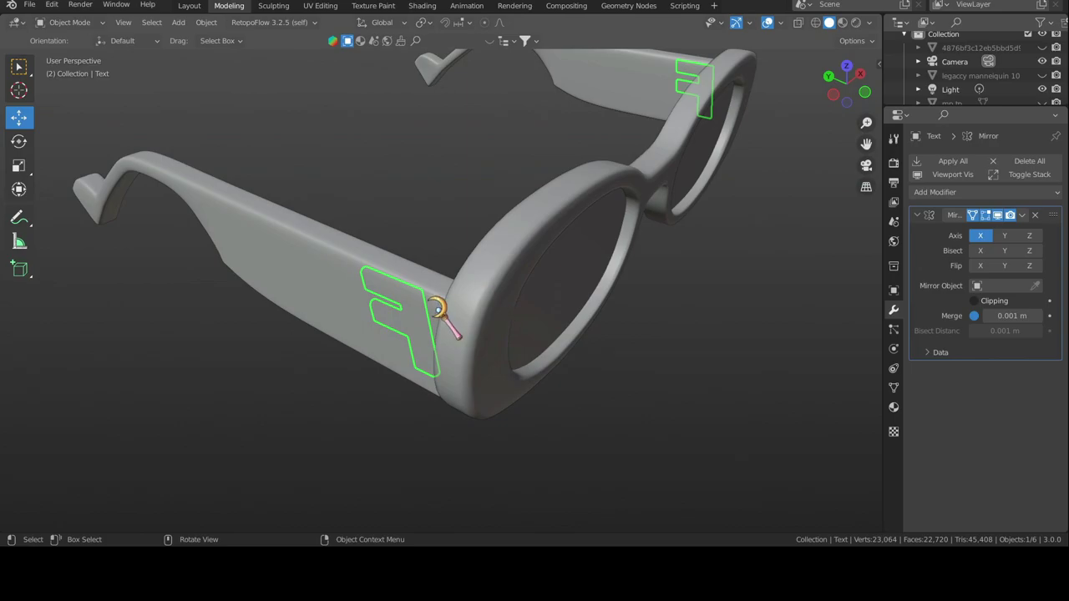
Step: Enter edit mode on the F mesh with all geometry selected, zooming in on the arm
key(Tab)
key(a)
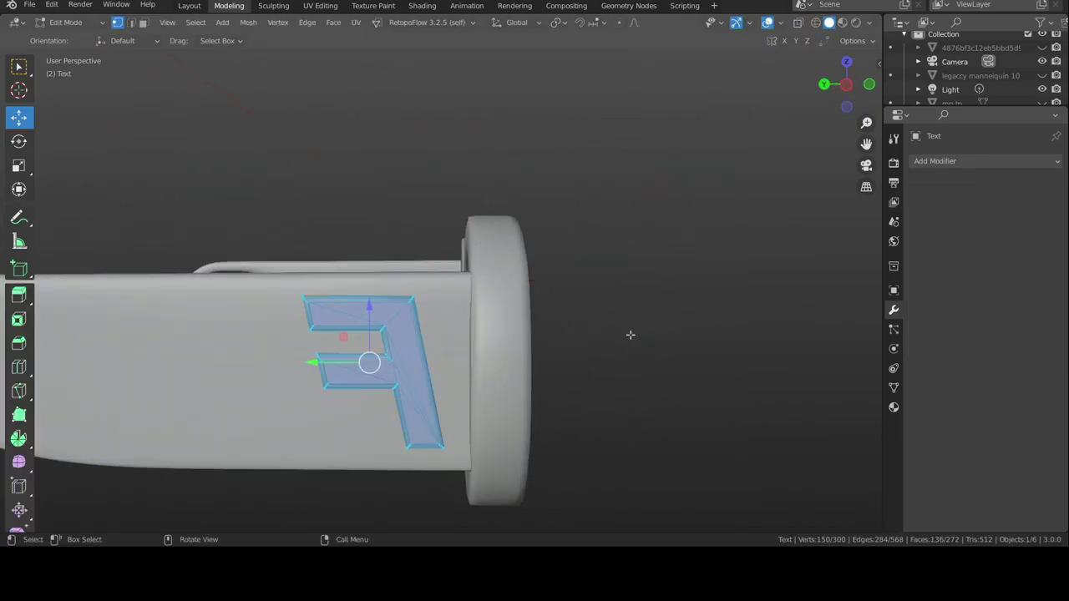
mouse_move(569, 349)
middle_down()
mouse_move(592, 345)
mouse_move(628, 242)
middle_up()
scroll(592, 346, up, 5)
click(513, 310)
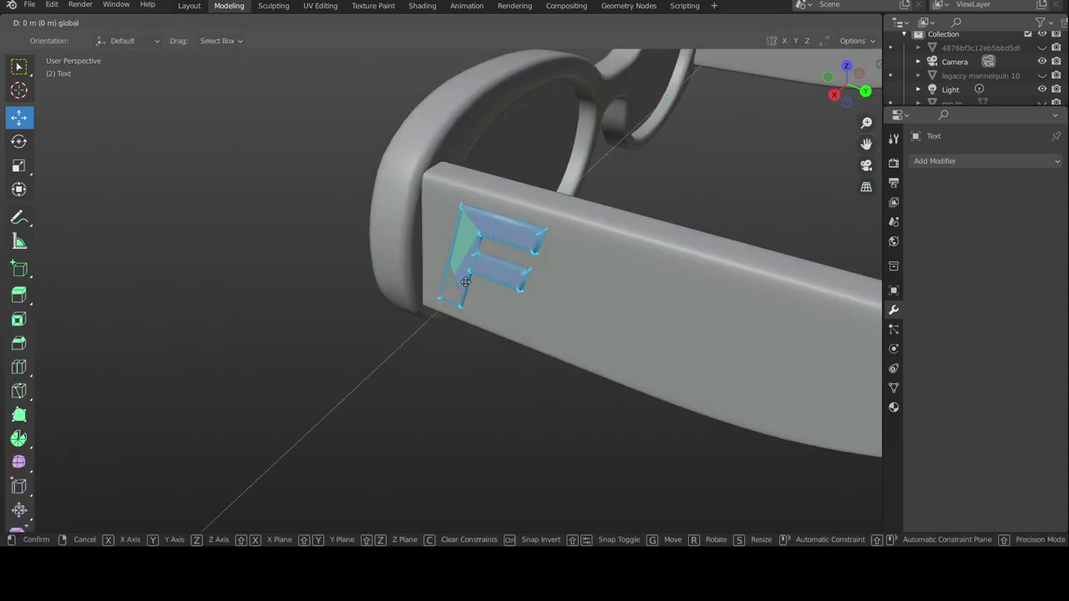
Step: Rotate the F so it lies flush against the side of the temple arm
middle_drag(418, 280, 305, 370)
key(r)
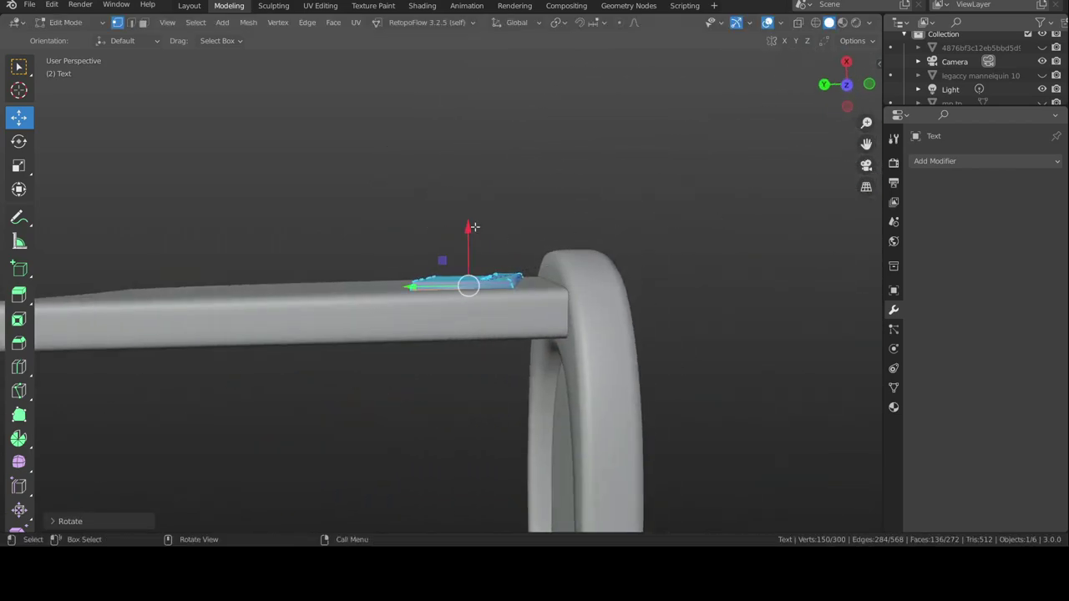
click(712, 218)
mouse_move(560, 367)
middle_down()
mouse_move(537, 360)
mouse_move(647, 276)
middle_up()
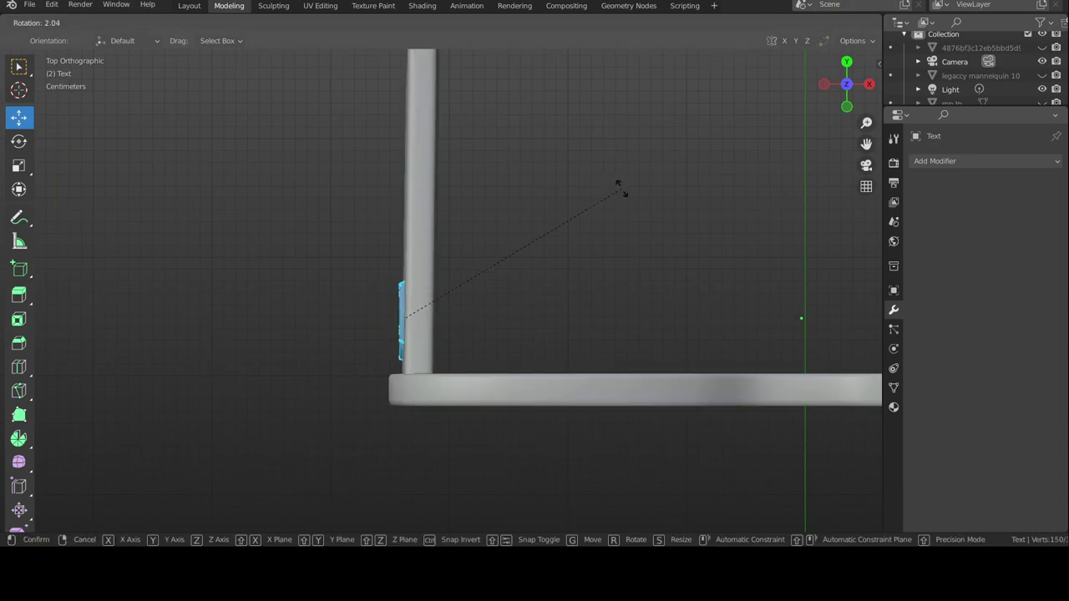
click(541, 205)
right_click(603, 196)
middle_drag(603, 196, 501, 322)
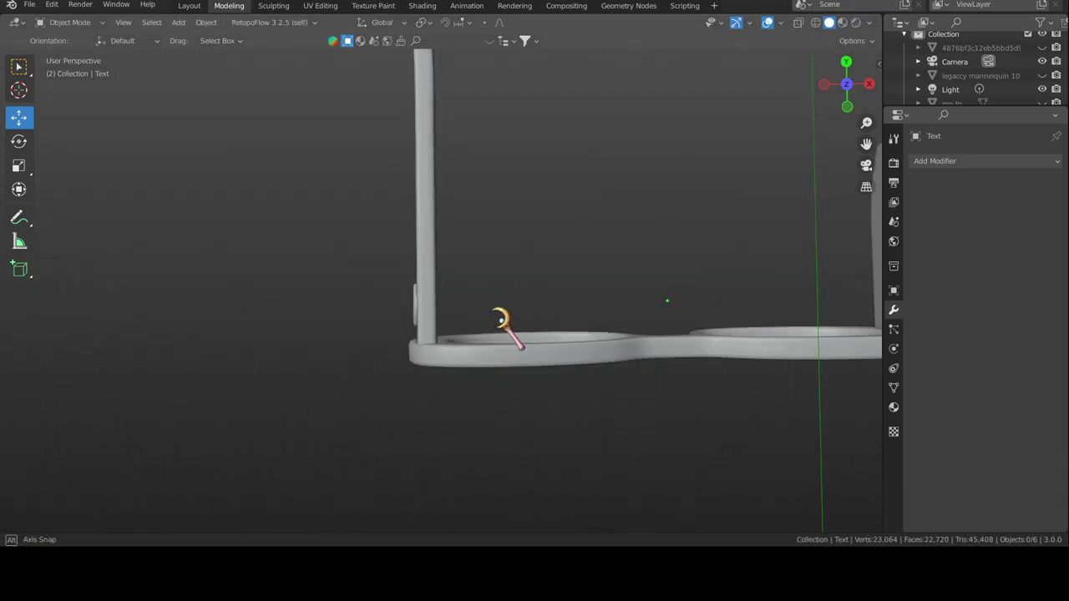
scroll(506, 262, up, 5)
mouse_move(507, 263)
middle_down()
mouse_move(382, 287)
mouse_move(449, 283)
middle_up()
Step: Deselect the F's geometry, leave edit mode, and reselect the F logo
key(alt+a)
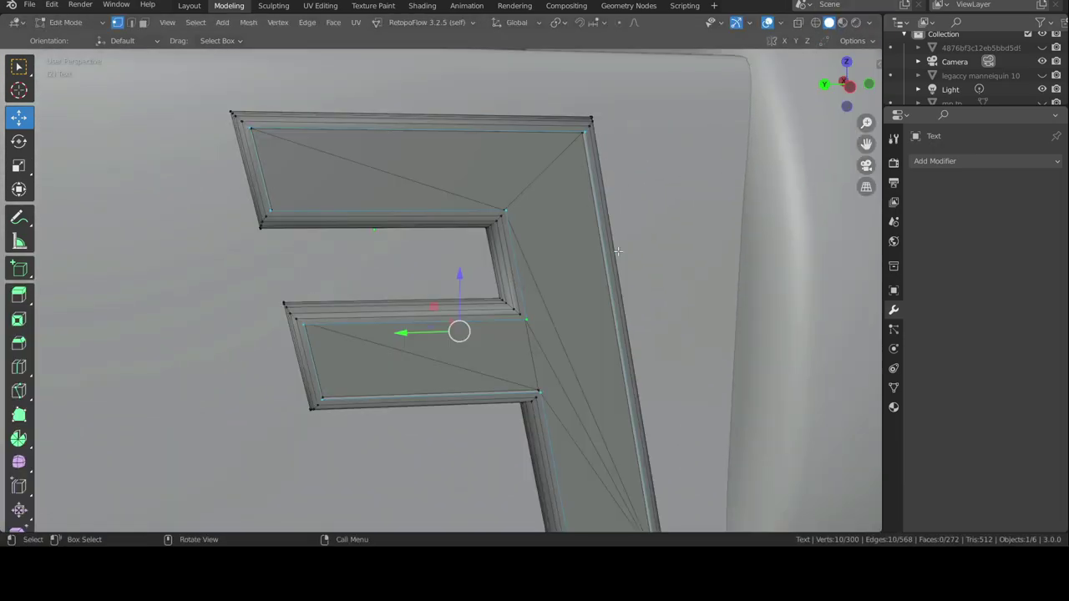
key(Tab)
scroll(585, 292, down, 5)
scroll(529, 303, up, 8)
scroll(609, 322, down, 3)
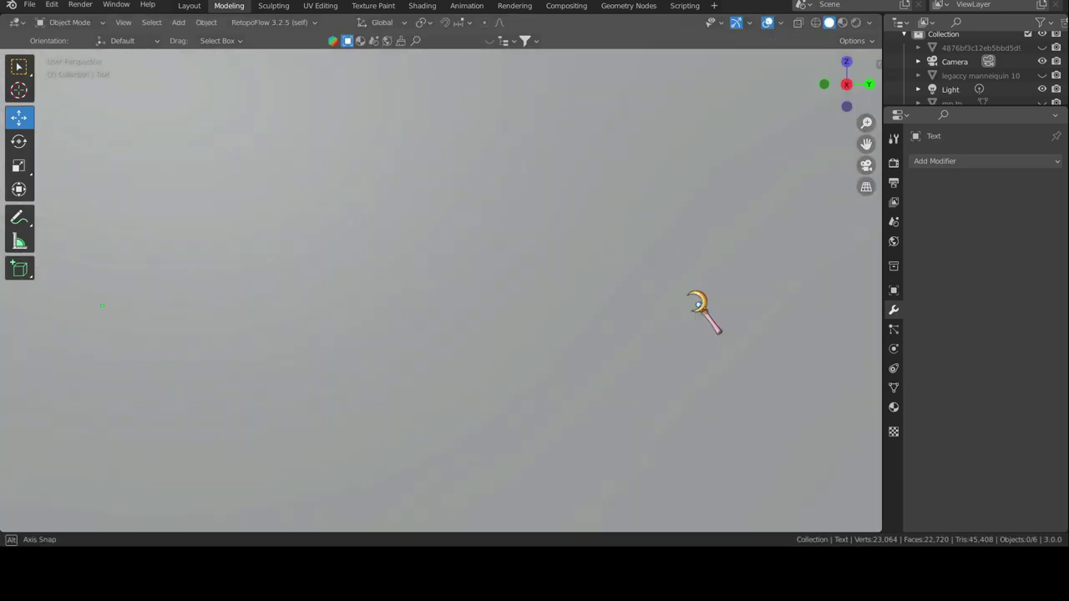
click(406, 327)
key(Tab)
key(Tab)
Step: Pick a studio lighting for the viewport preview of the glasses
scroll(622, 226, down, 5)
key(alt+a)
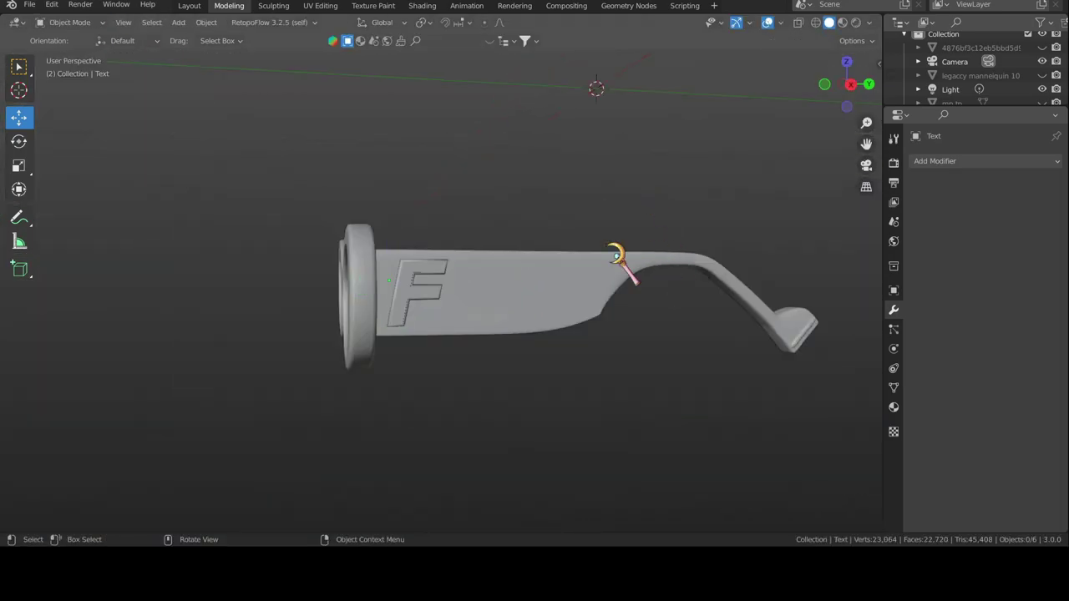
key(KP_1)
middle_drag(597, 317, 524, 317)
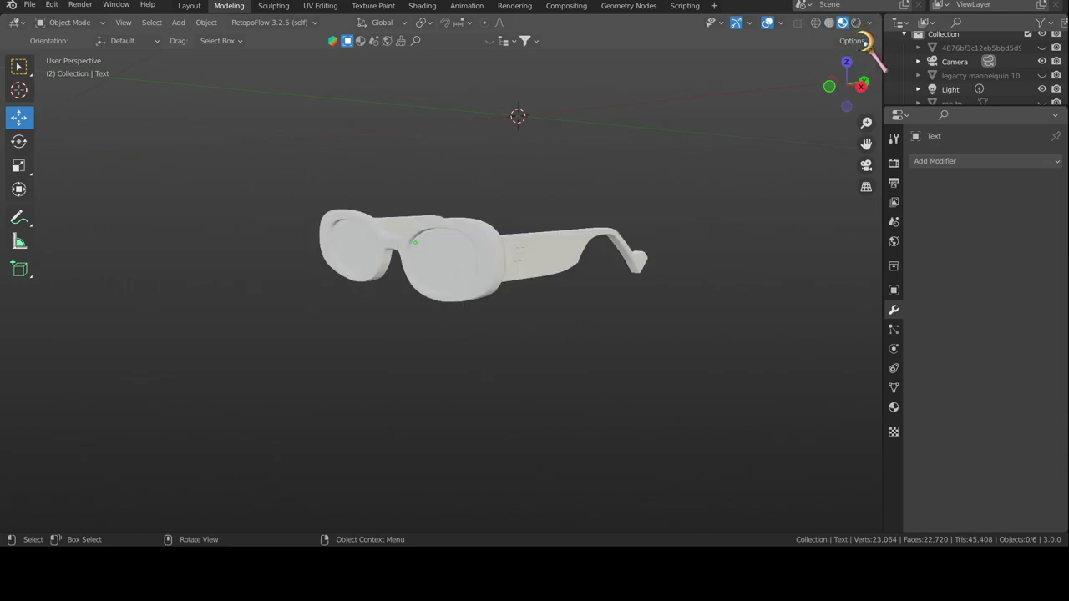
click(869, 23)
click(903, 125)
click(634, 233)
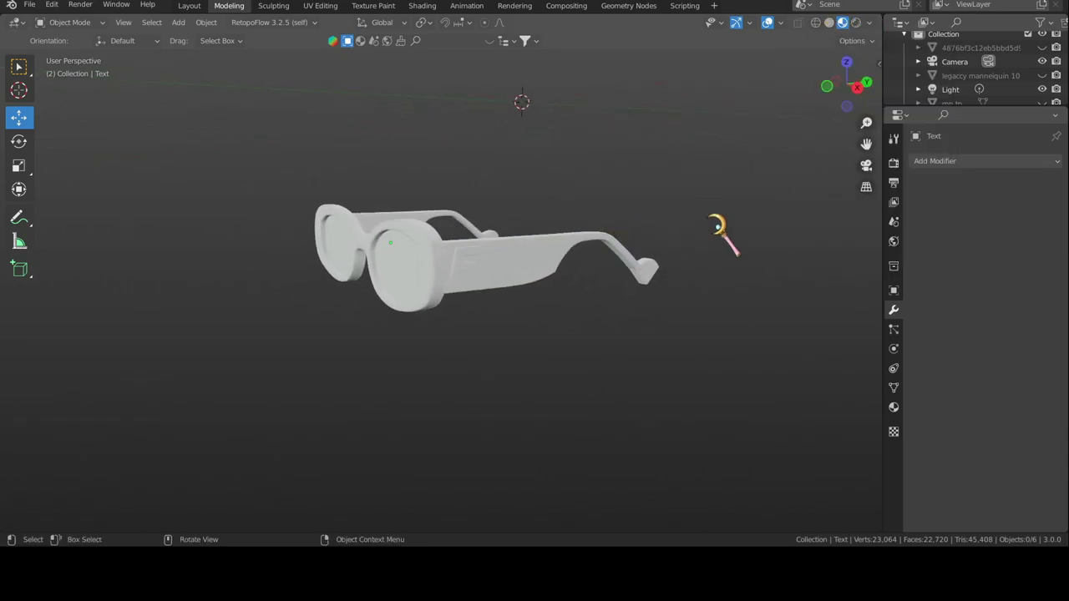
click(868, 23)
scroll(587, 237, down, 2)
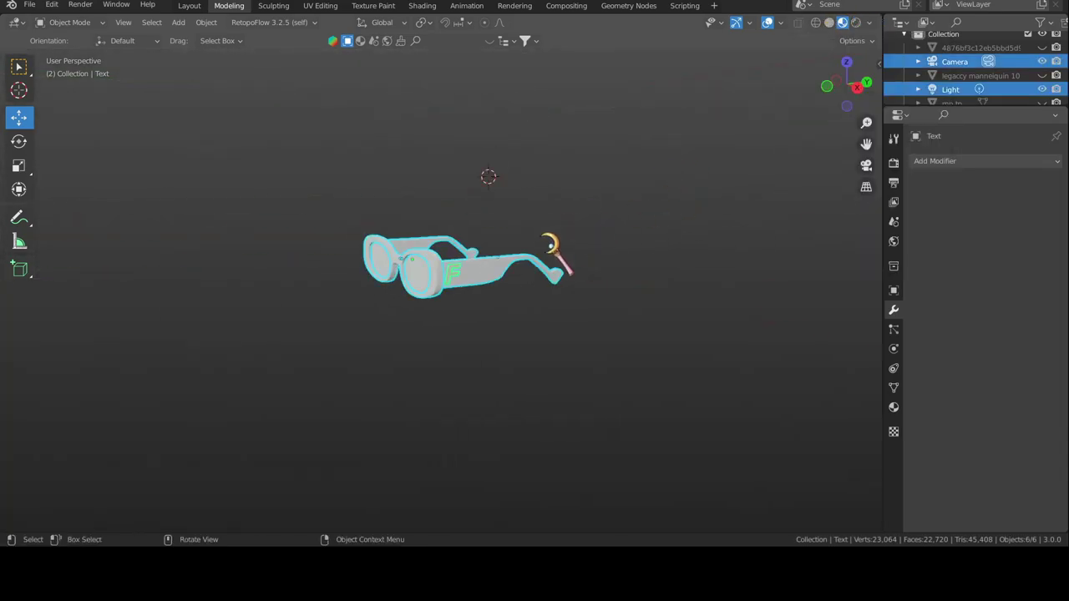
Step: Convert all parts of the glasses to mesh and set the origin to geometry
key(a)
right_click(418, 351)
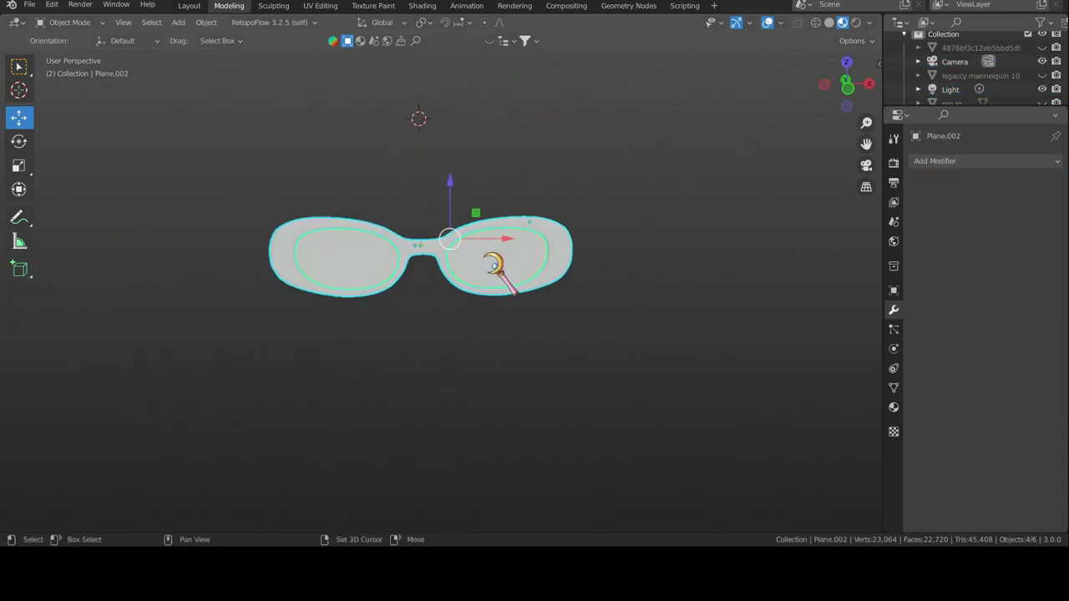
right_click(463, 252)
click(572, 274)
click(206, 22)
click(360, 137)
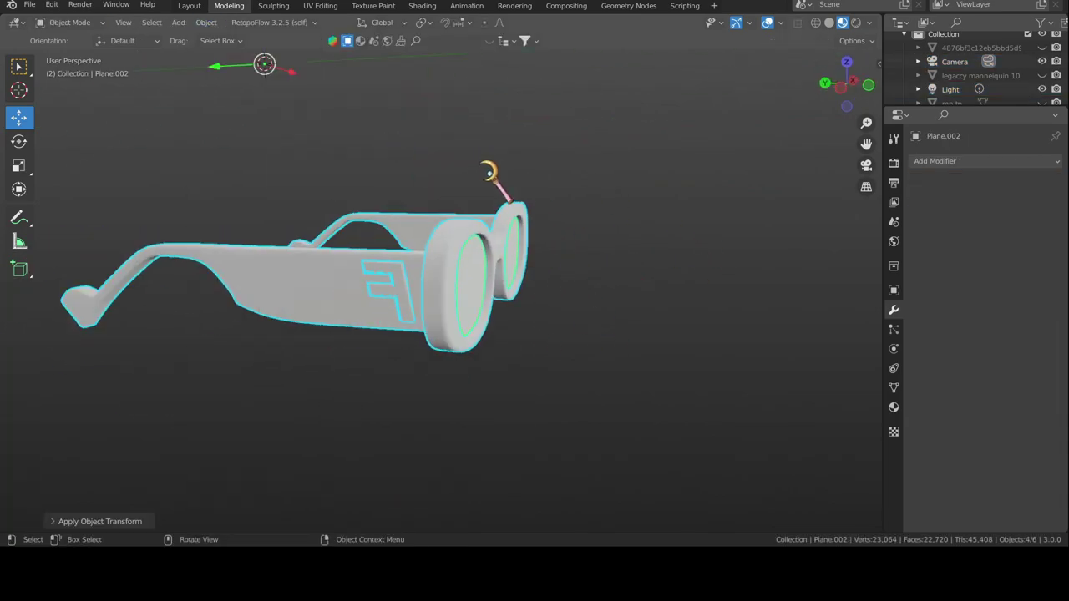
click(207, 23)
click(372, 67)
Step: Lower the glasses along the Z axis
middle_drag(501, 376, 434, 359)
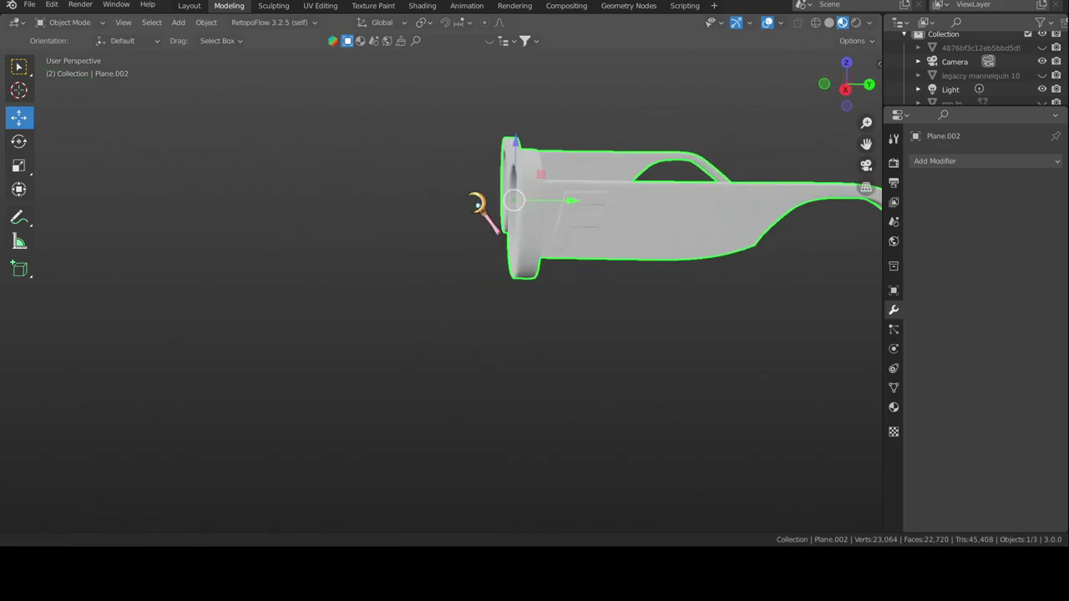
key(g)
key(z)
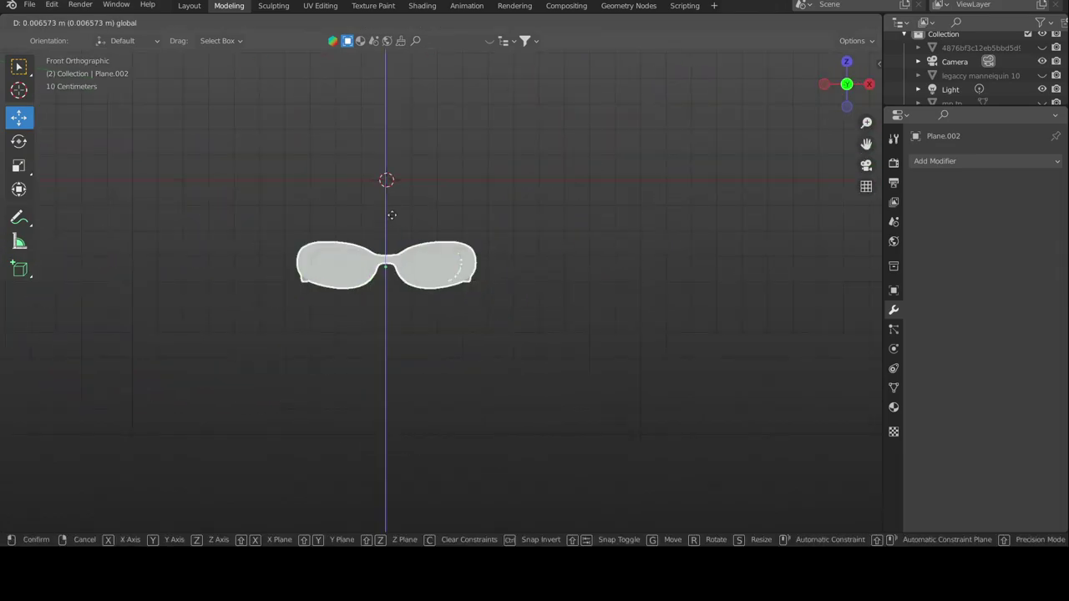
key(Return)
scroll(375, 284, up, 4)
middle_drag(376, 284, 459, 275)
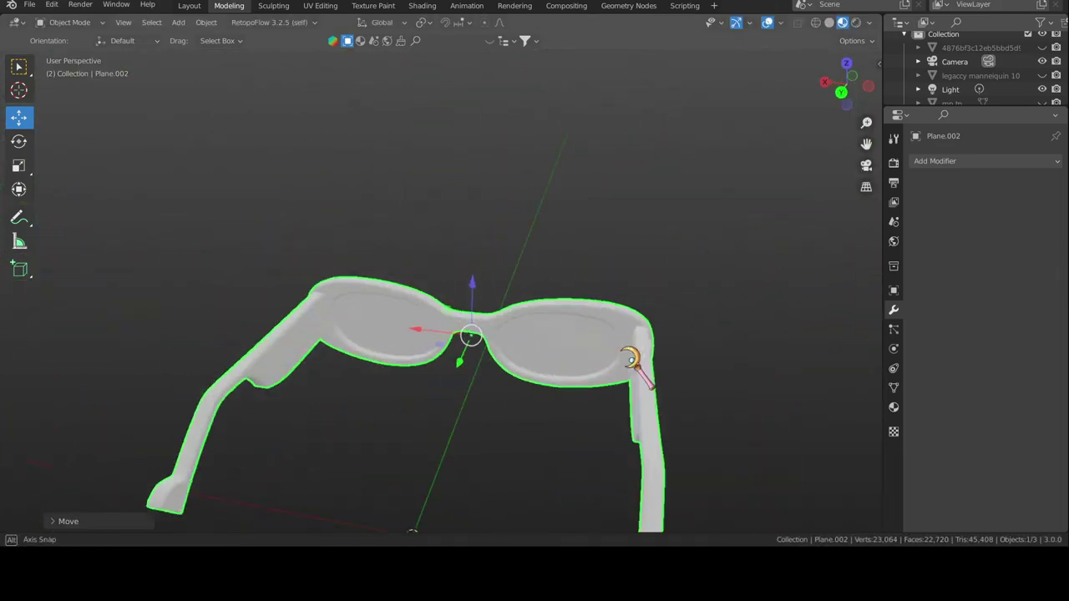
middle_drag(637, 284, 568, 327)
Step: Scale the glasses down slightly and check them from the front
key(s)
click(573, 315)
key(KP_1)
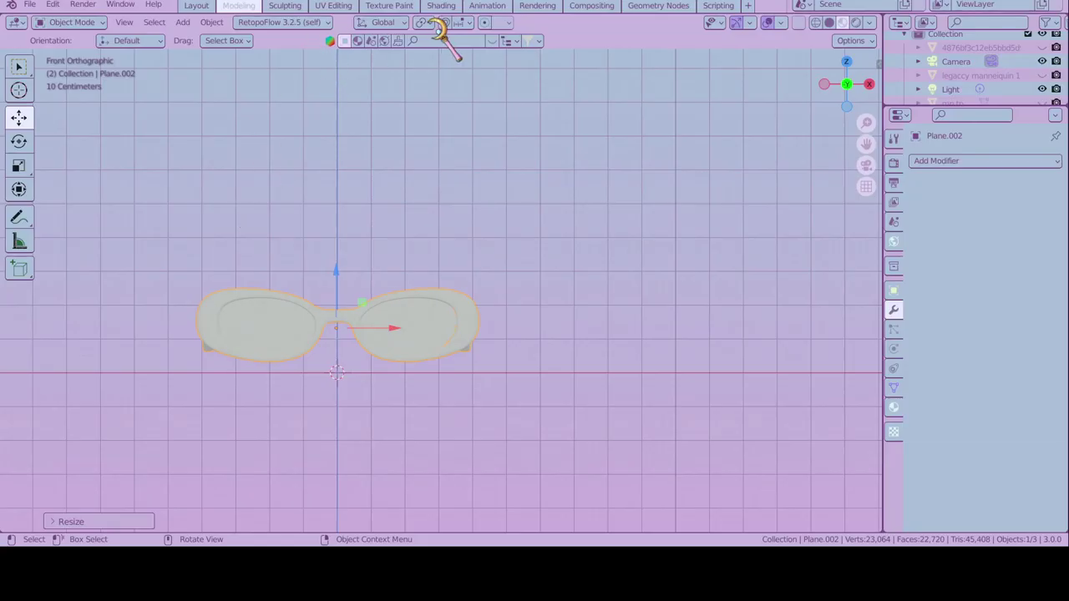
middle_drag(376, 309, 442, 315)
click(868, 23)
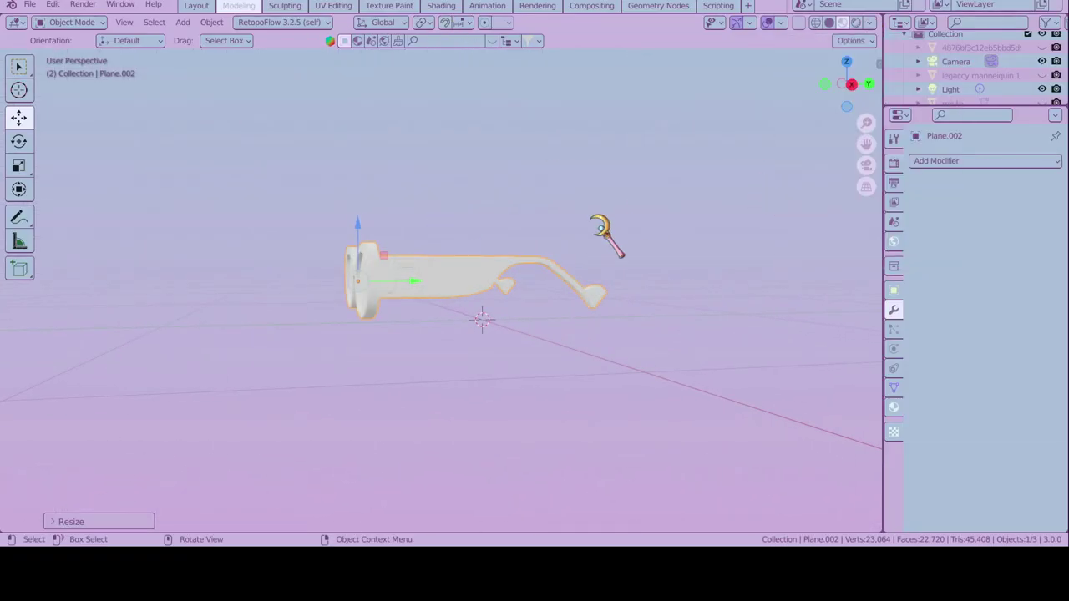
middle_drag(596, 226, 477, 191)
click(441, 5)
click(238, 5)
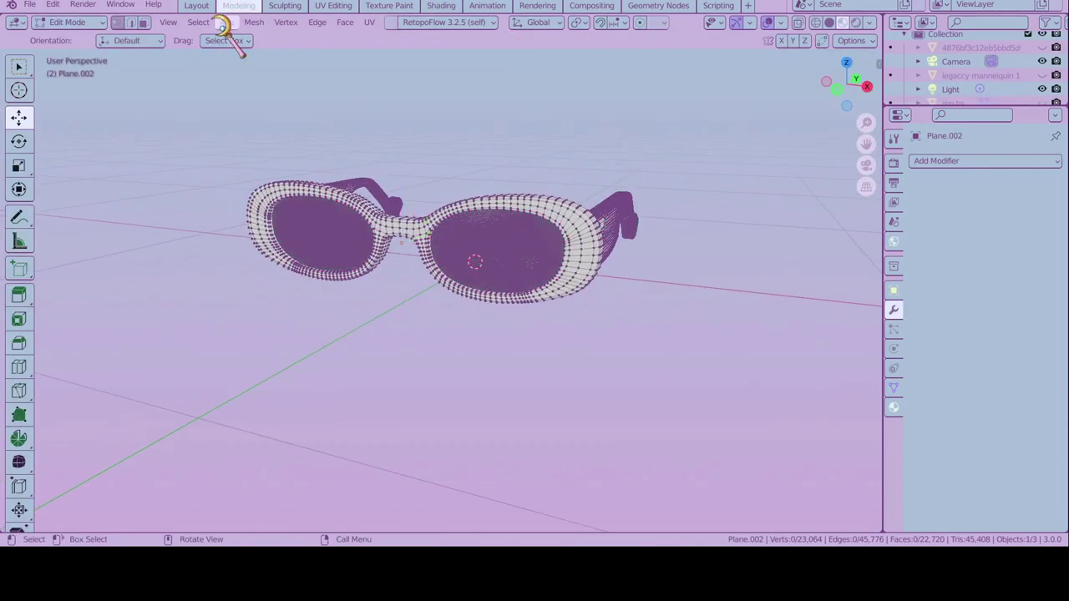
key(Tab)
Step: Add a plane and extrude its back edge upward into a wall
key(shift+a)
click(477, 250)
key(Tab)
click(620, 275)
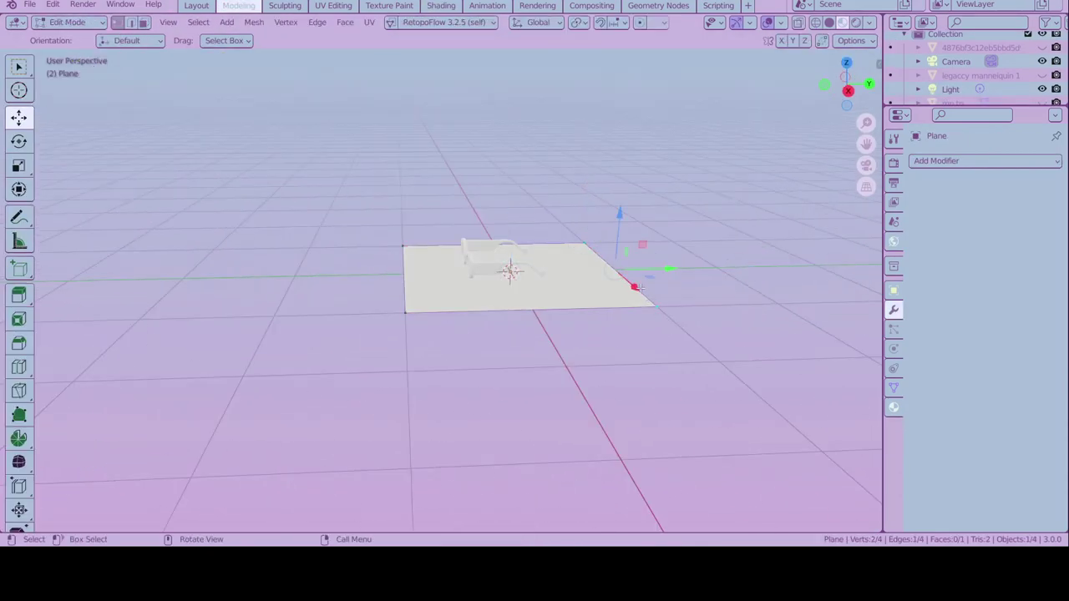
key(e)
key(Escape)
middle_drag(518, 284, 585, 276)
key(e)
click(503, 293)
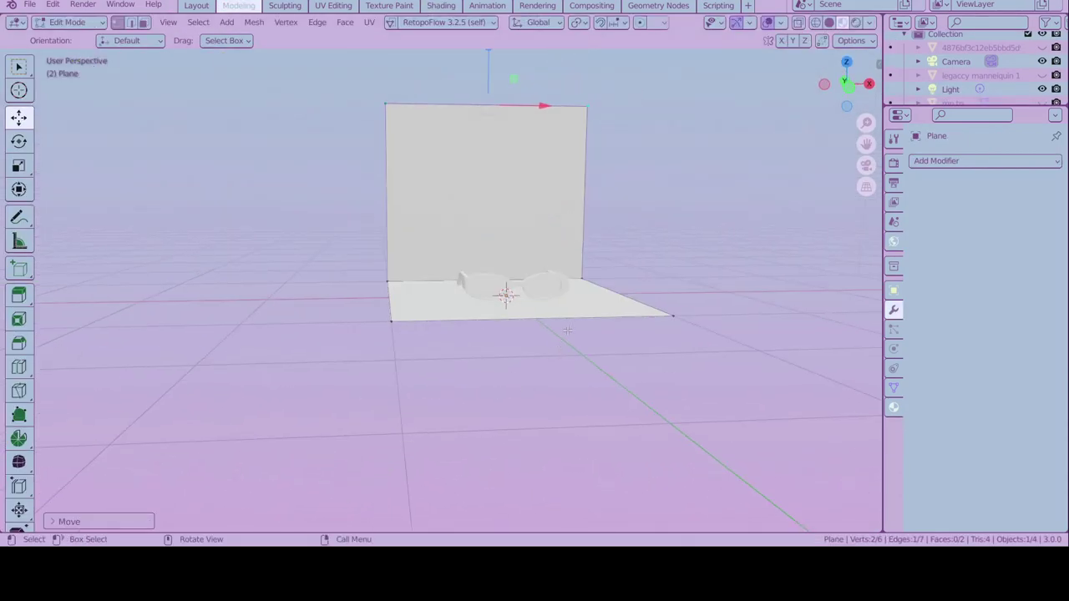
Step: Widen the backdrop to the right and bevel the floor-to-wall corner into a curve
key(g)
click(521, 276)
key(g)
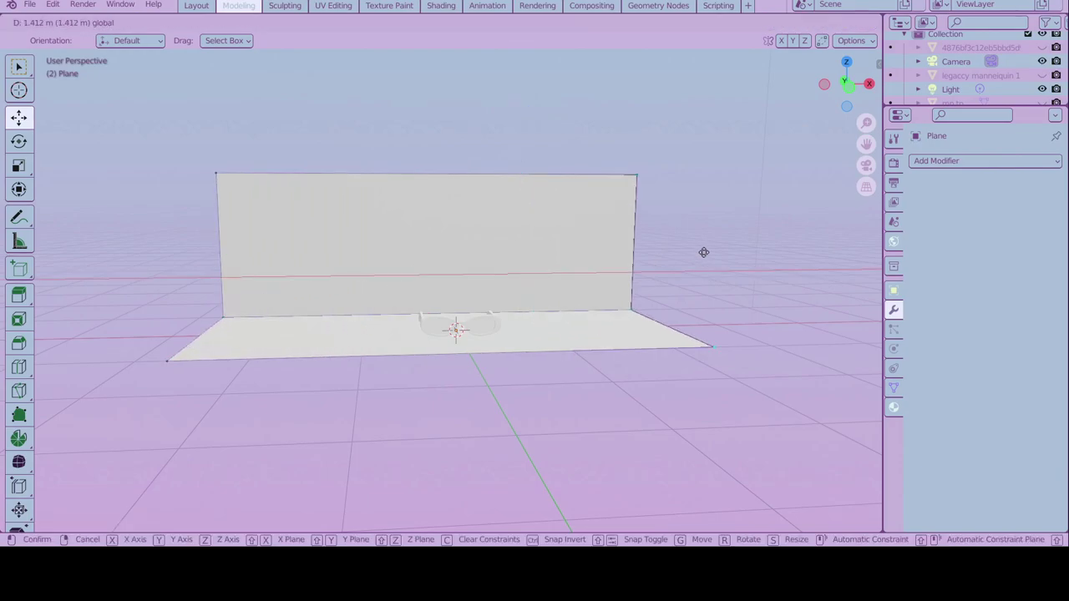
click(704, 251)
click(435, 316)
key(ctrl+b)
click(98, 526)
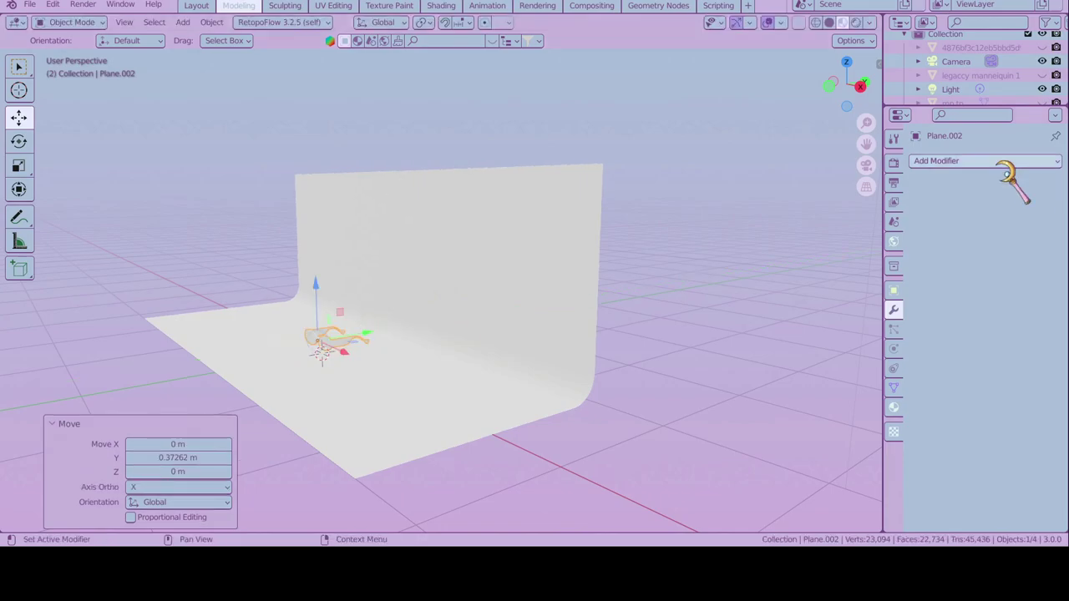
Step: Try a Subdivision modifier on the backdrop, then remove it
click(969, 161)
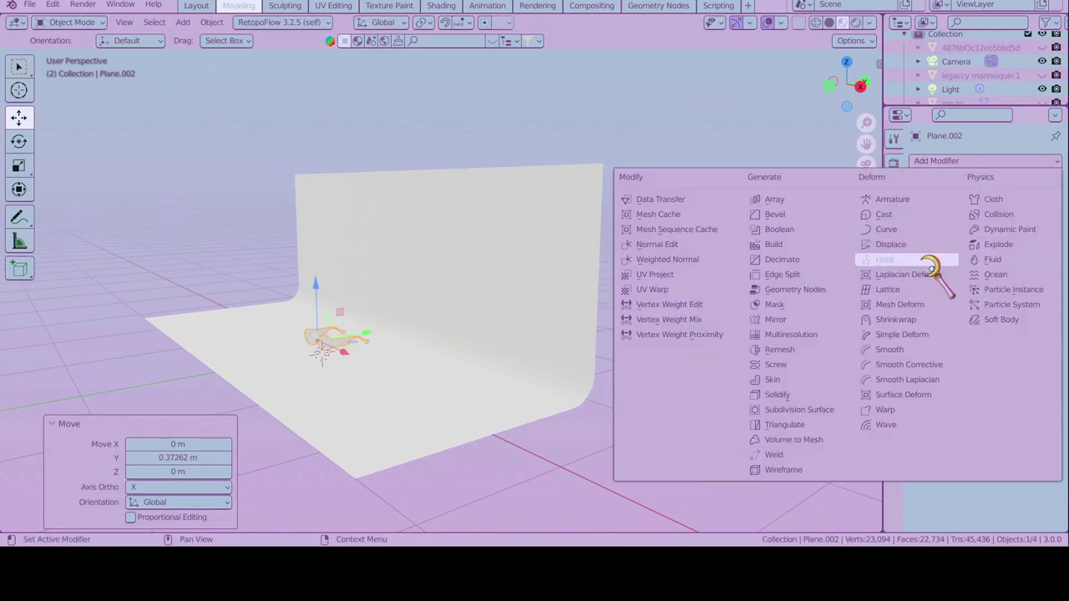
click(865, 394)
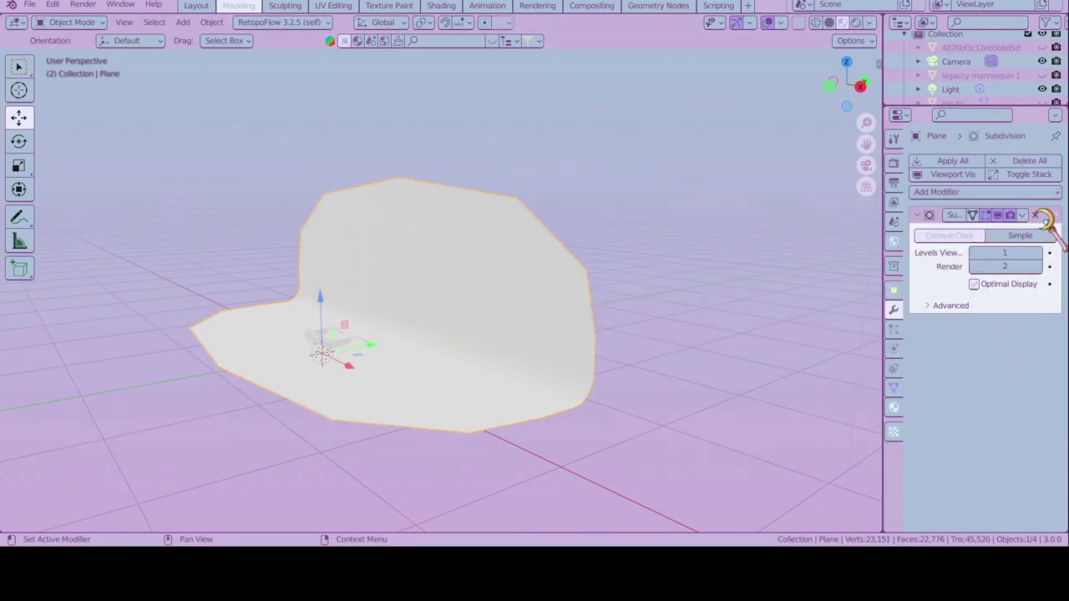
click(1043, 215)
click(894, 387)
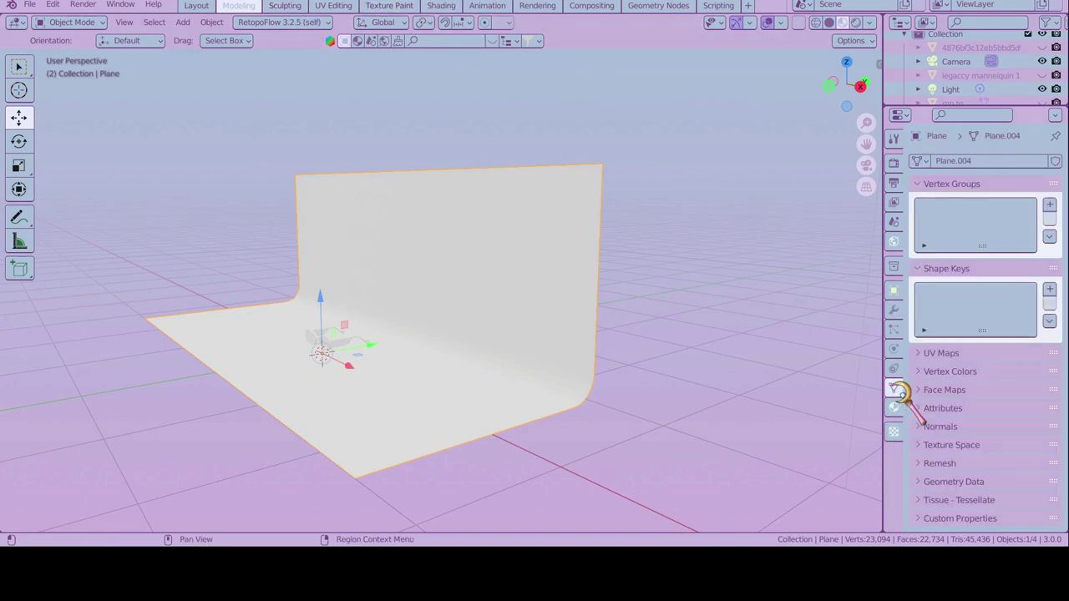
click(441, 5)
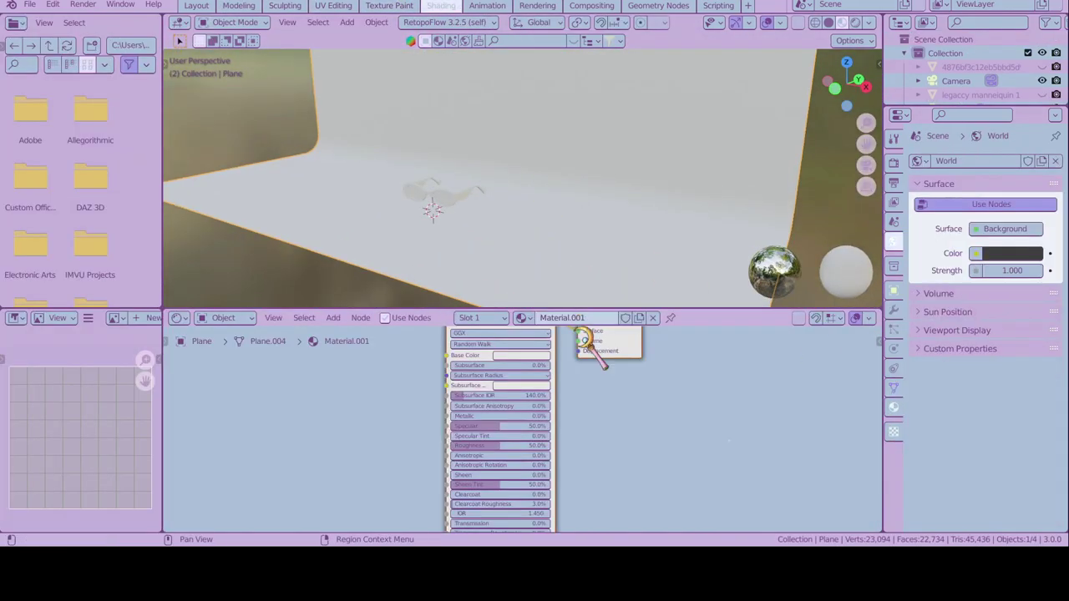
Step: Set the backdrop's Material.001 Base Color to a pink shade
click(522, 355)
click(522, 355)
click(551, 242)
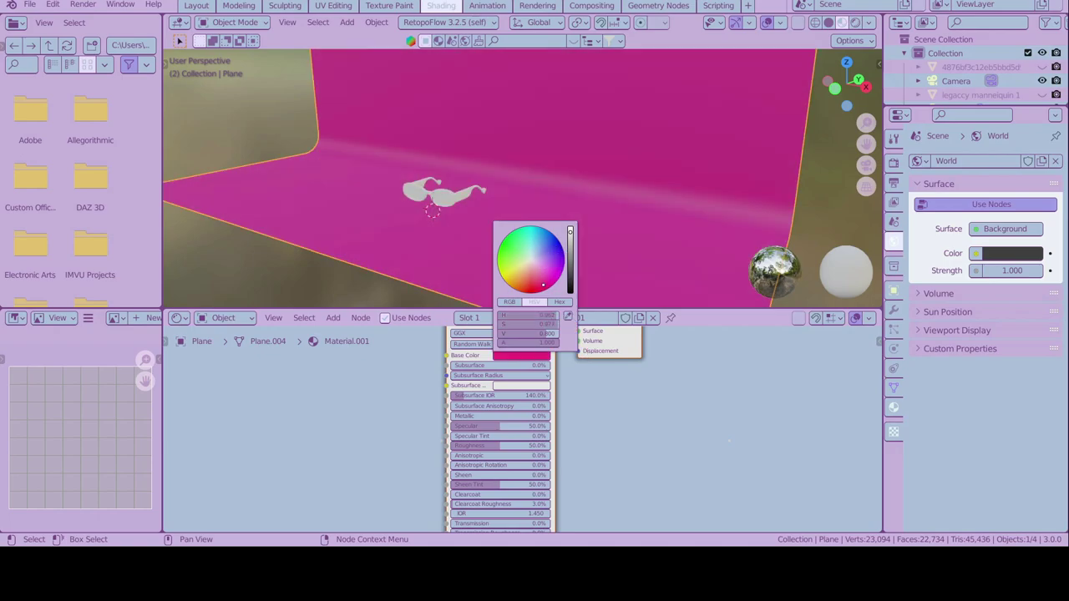
scroll(484, 251, up, 3)
Step: Switch the viewport to Rendered shading and review the render settings and sunglasses' modifiers
click(874, 23)
click(856, 23)
click(895, 164)
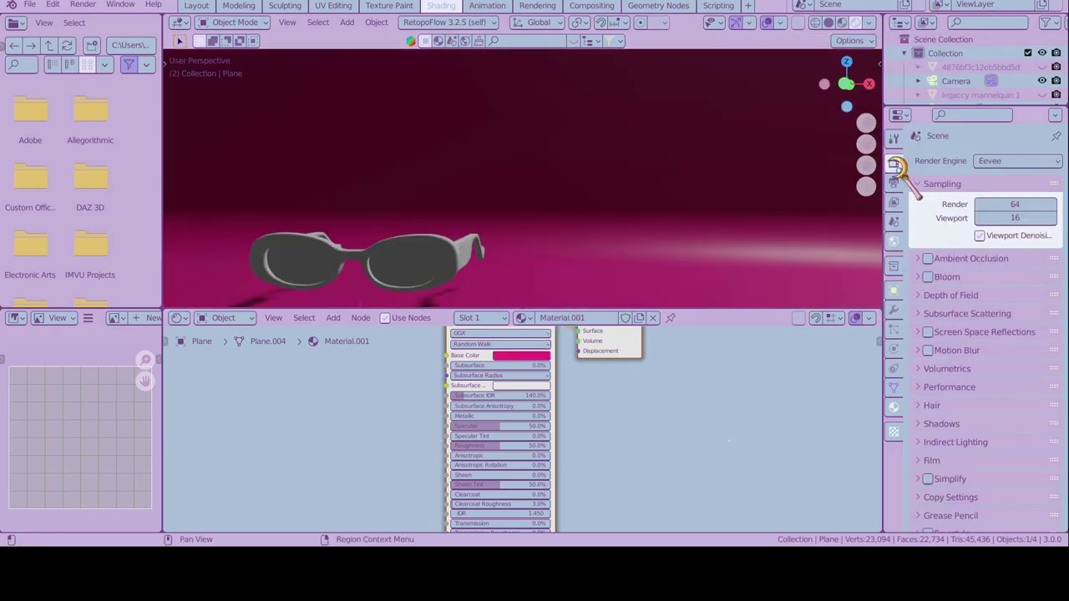
middle_drag(511, 226, 889, 243)
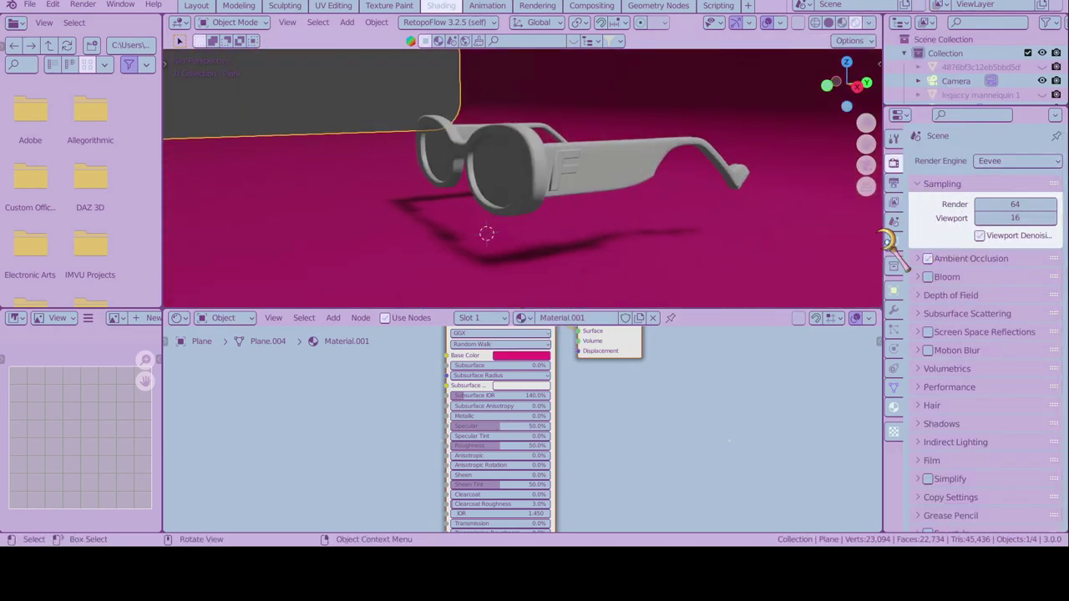
click(894, 309)
click(986, 160)
click(633, 196)
click(986, 161)
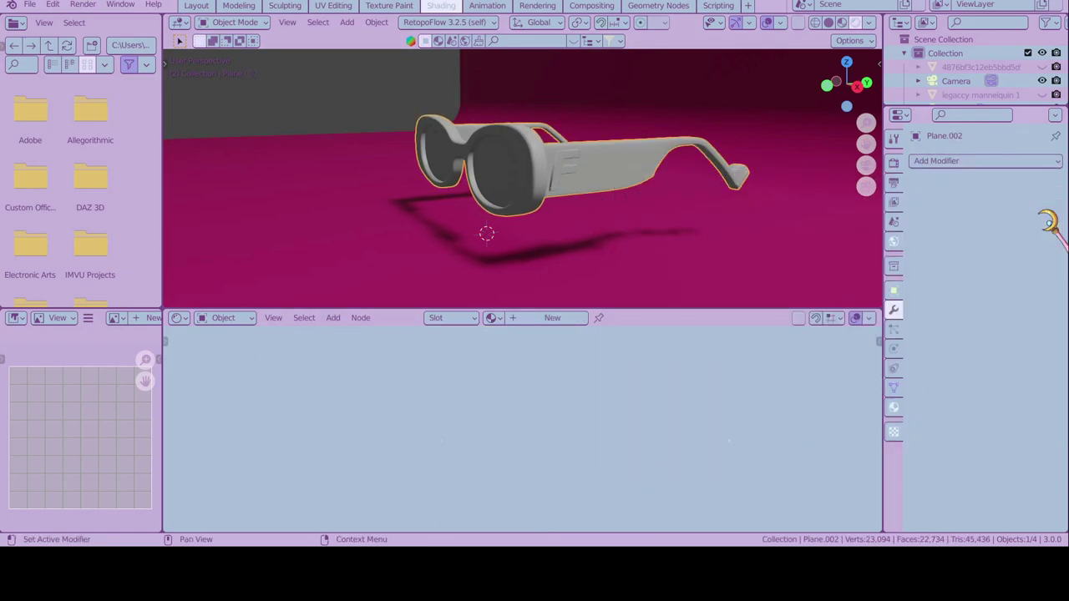
click(894, 162)
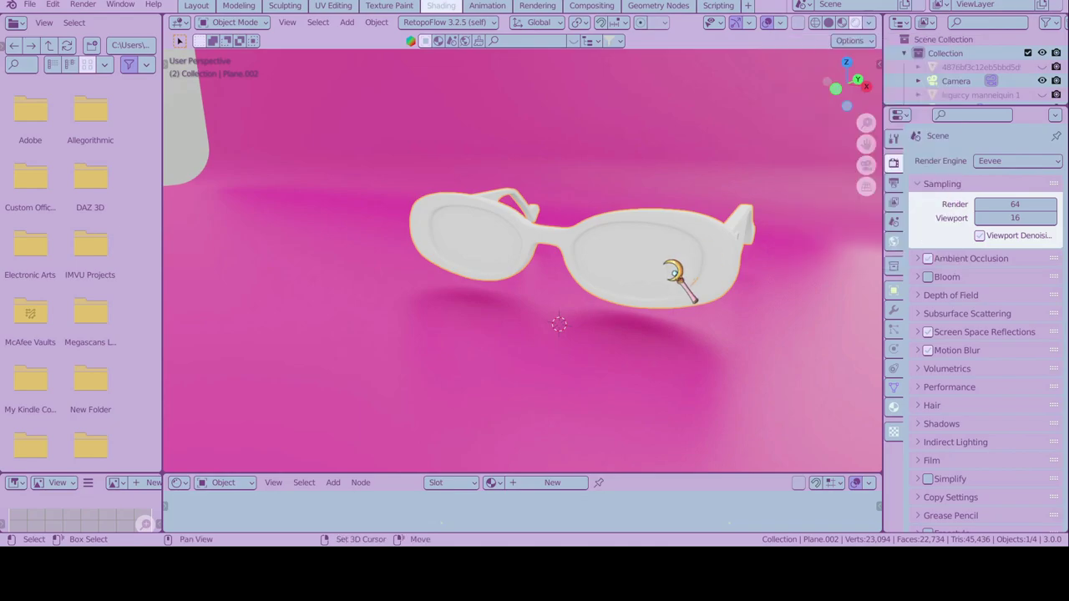
Step: From the front view, rotate the sunglasses to a three-quarter angle
key(KP_1)
click(692, 270)
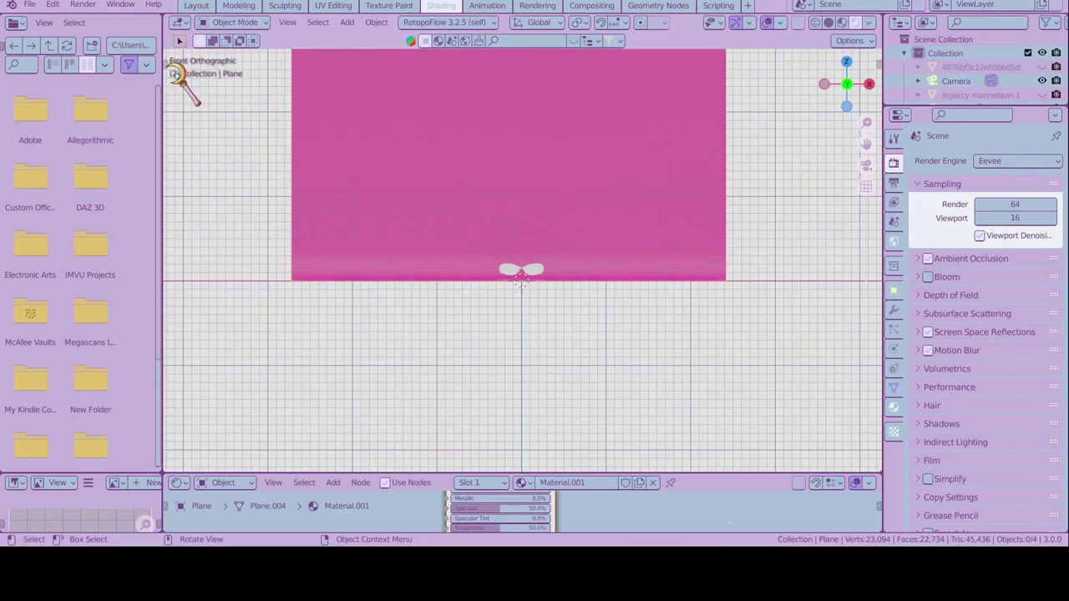
scroll(620, 298, up, 3)
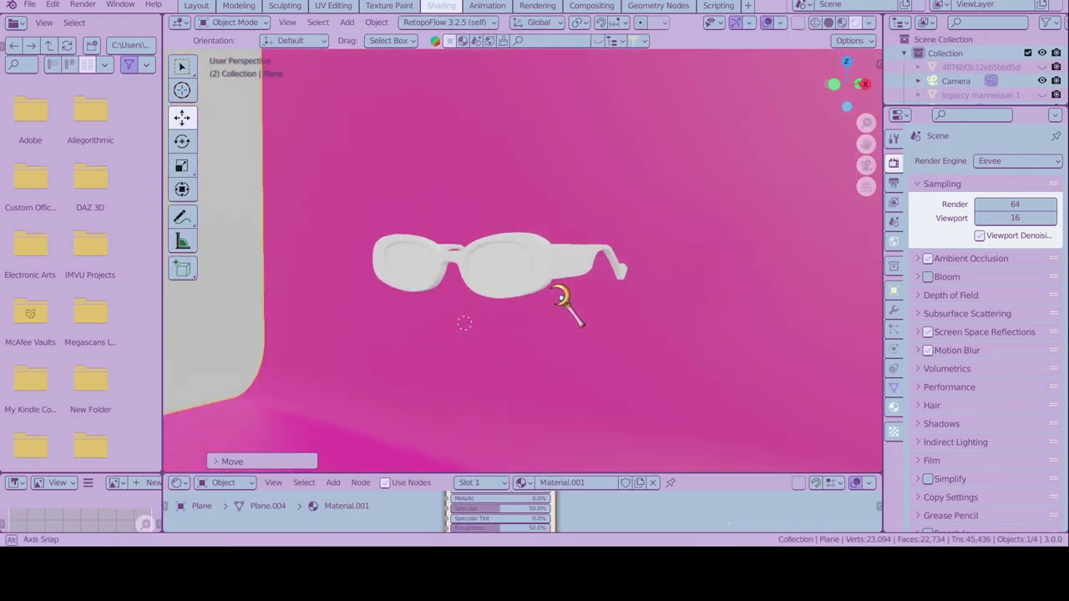
middle_drag(620, 299, 613, 298)
scroll(613, 299, down, 4)
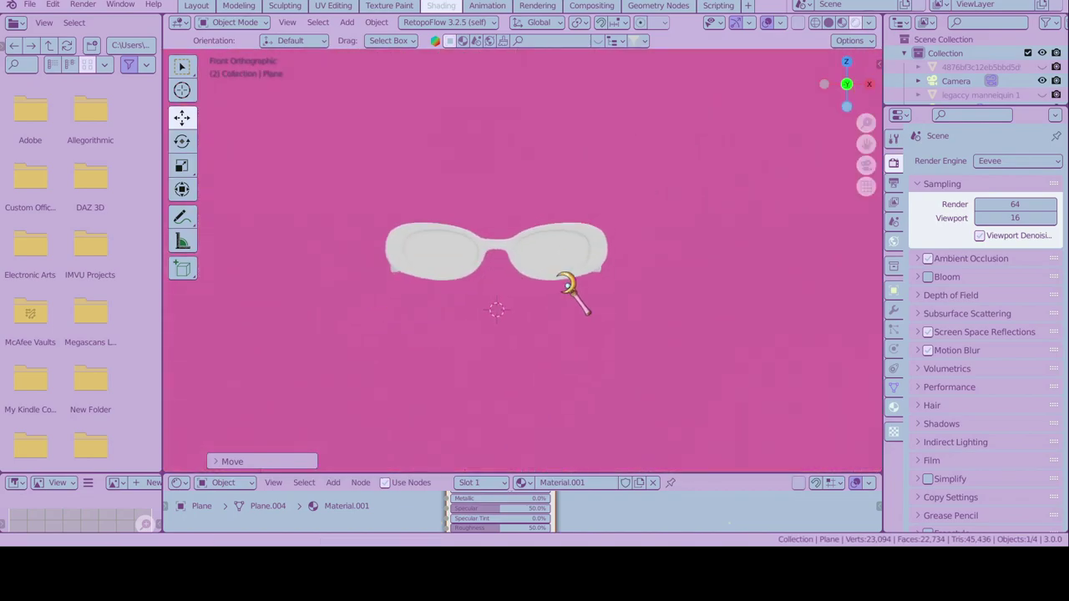
key(r)
key(r)
click(687, 240)
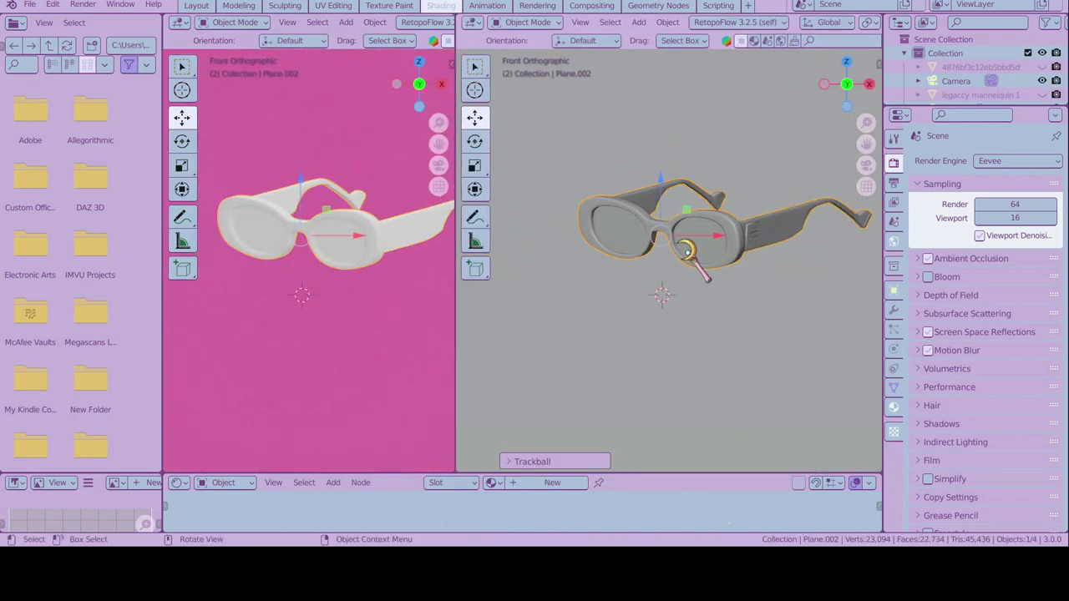
Step: Select the camera, look through it, and enable Lock Camera to View
click(991, 81)
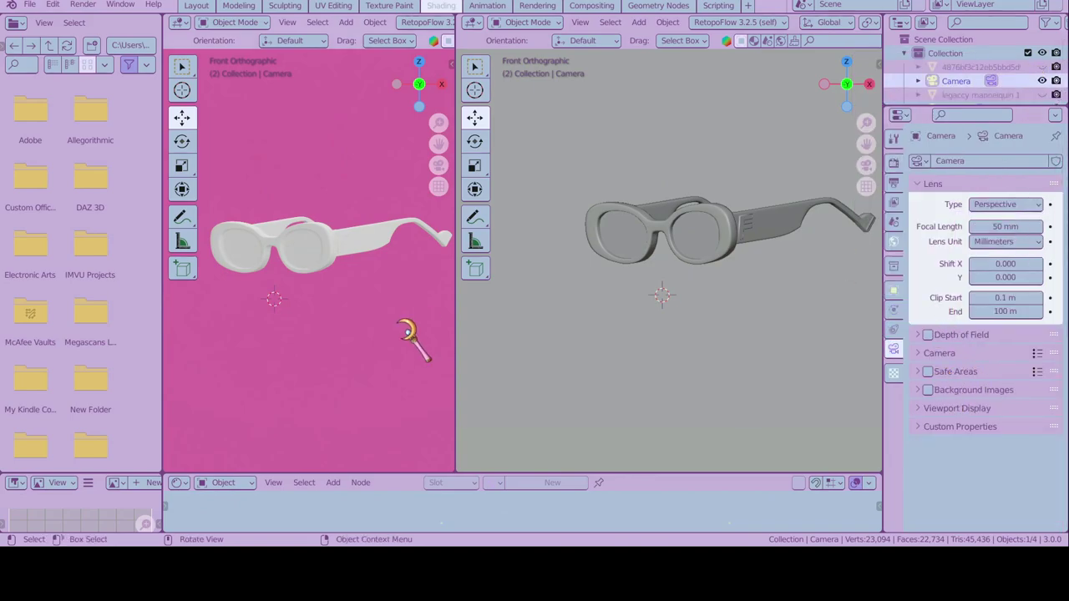
key(KP_0)
key(n)
click(446, 83)
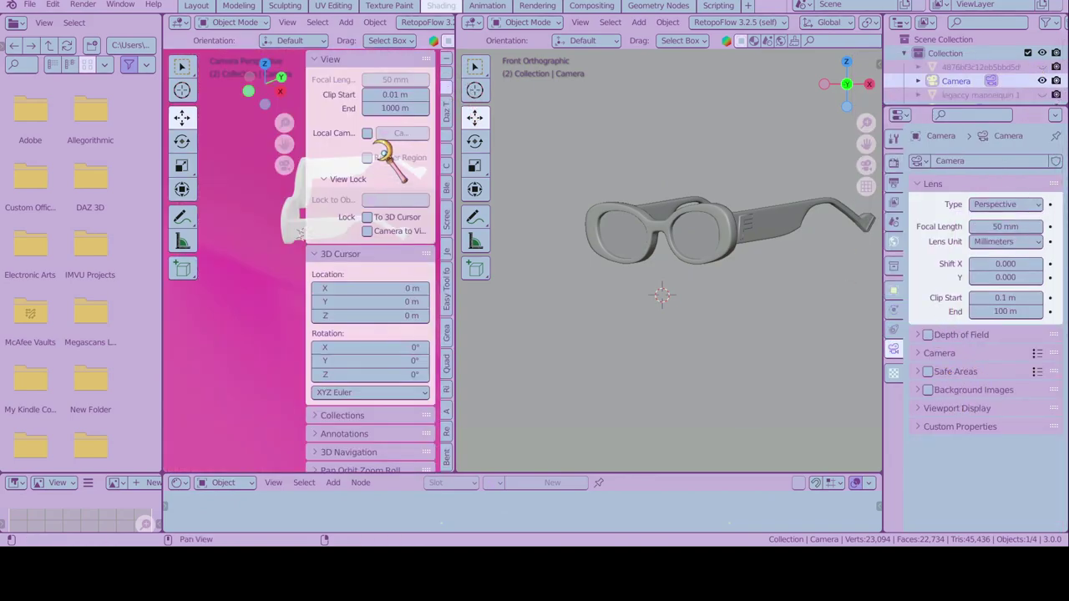
click(294, 238)
right_click(282, 234)
key(Escape)
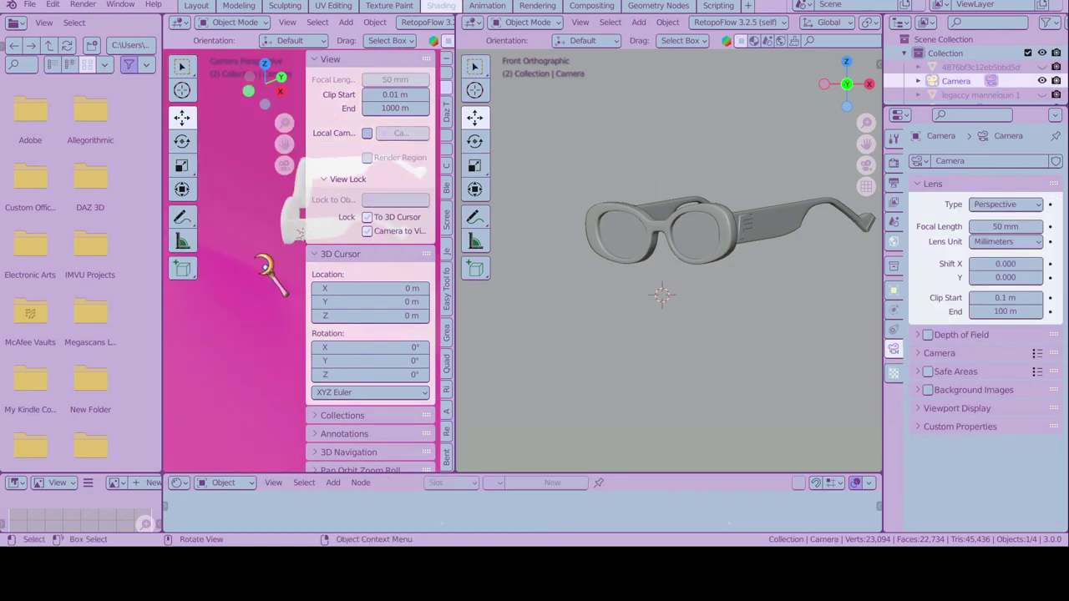
key(n)
Step: Orbit the camera to a side-on framing of the glasses and open the Render Engine list
drag(425, 94, 401, 96)
drag(458, 179, 513, 180)
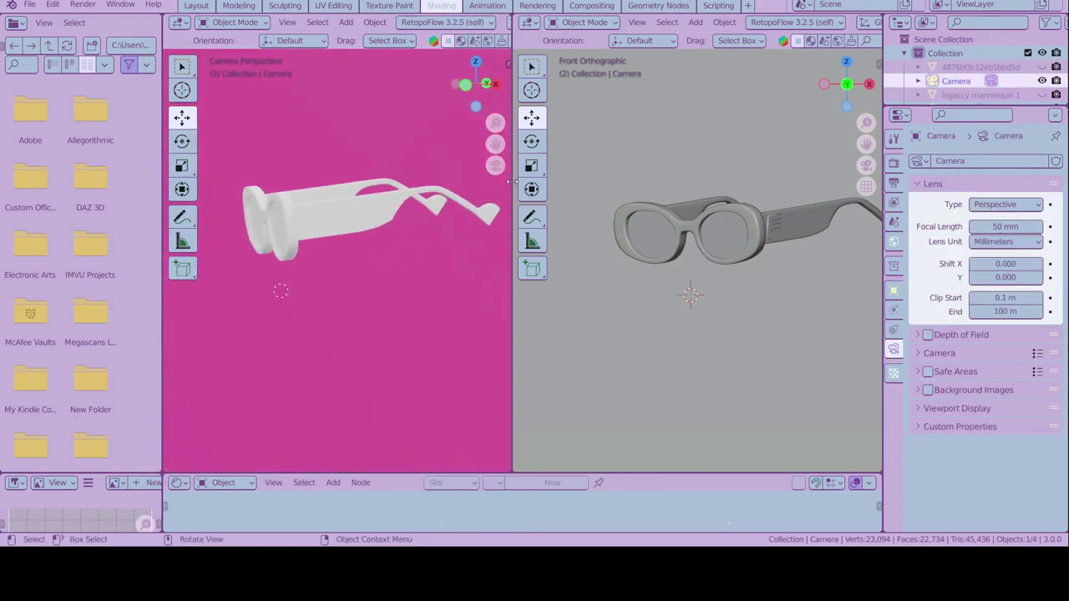
click(179, 22)
click(225, 68)
shift+middle_drag(267, 172, 391, 259)
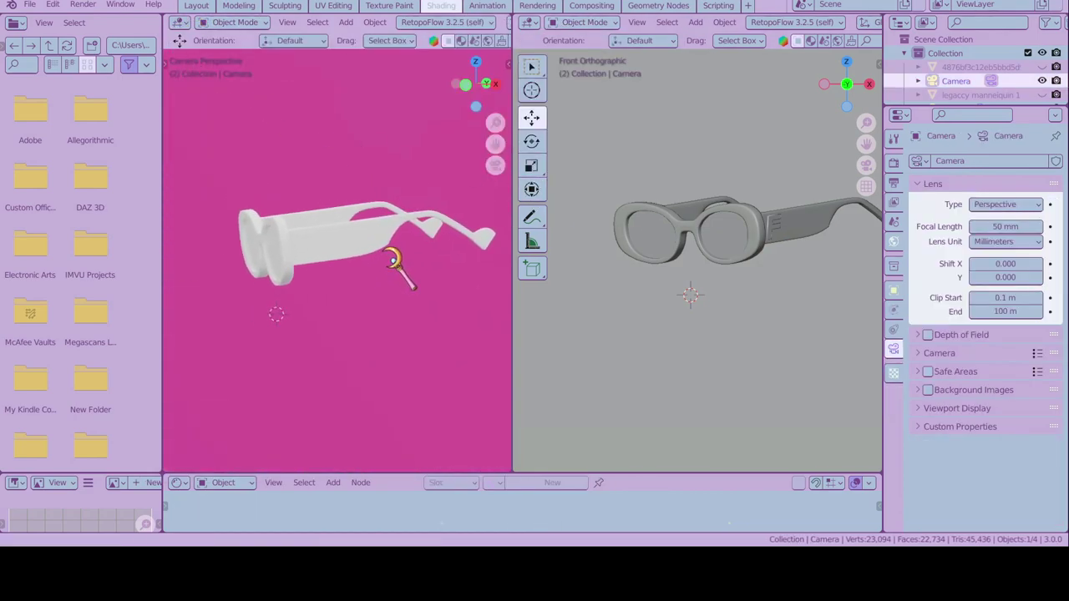
click(894, 162)
click(1017, 161)
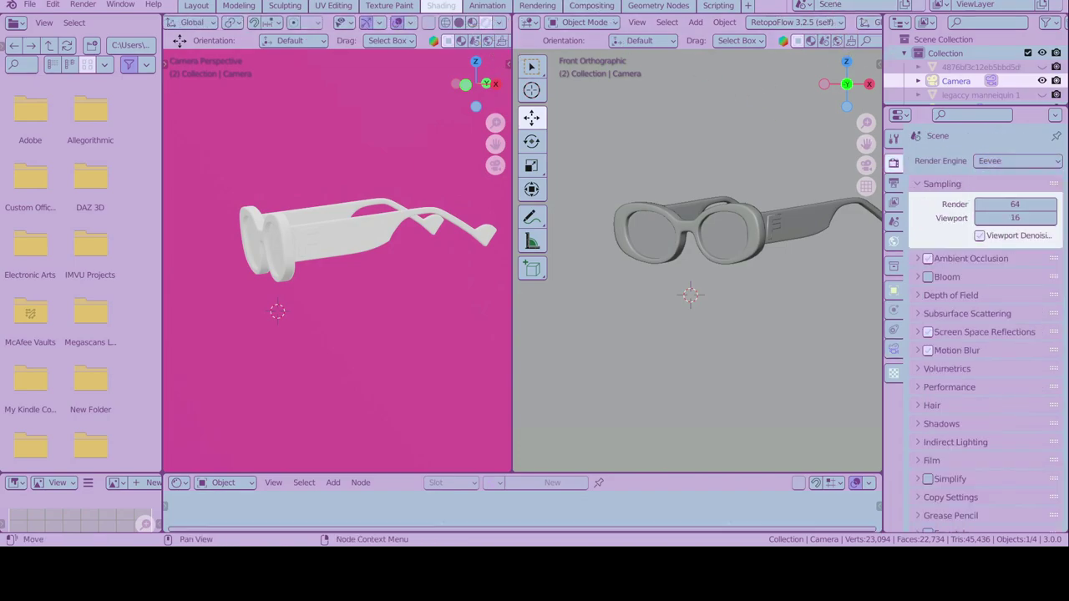
Step: Set the render engine to Cycles, orbit the camera to a side view, and put the right viewport in perspective
click(990, 207)
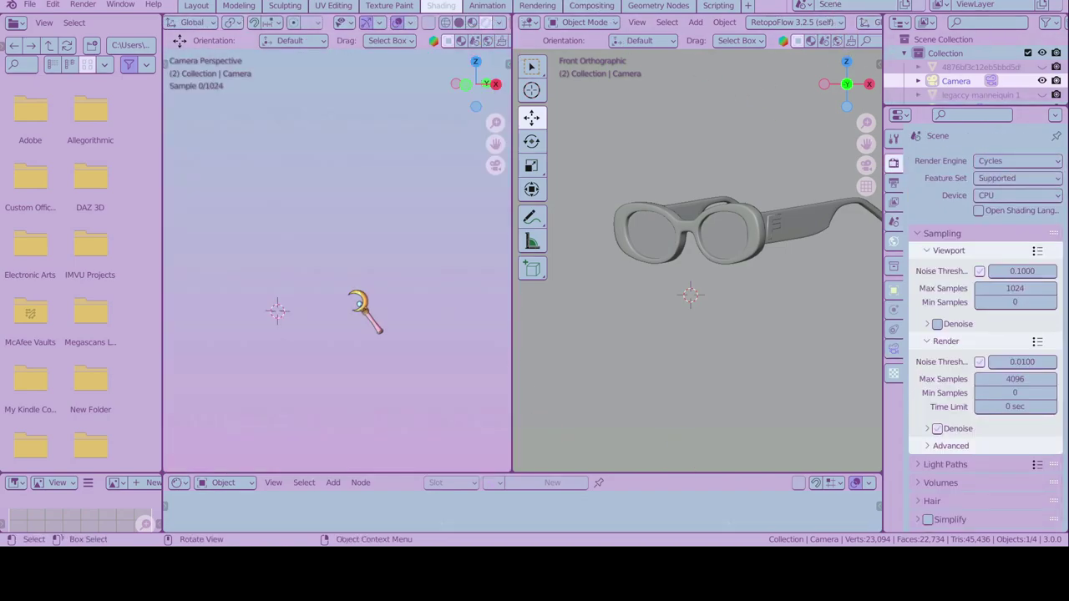
drag(512, 241, 635, 250)
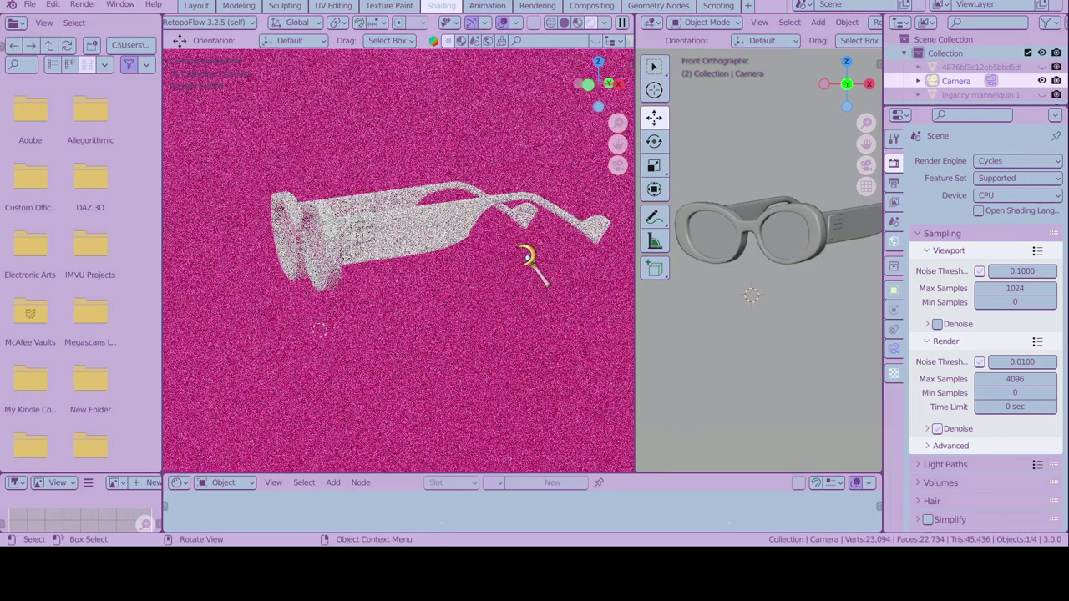
middle_drag(336, 288, 506, 248)
middle_drag(782, 209, 798, 296)
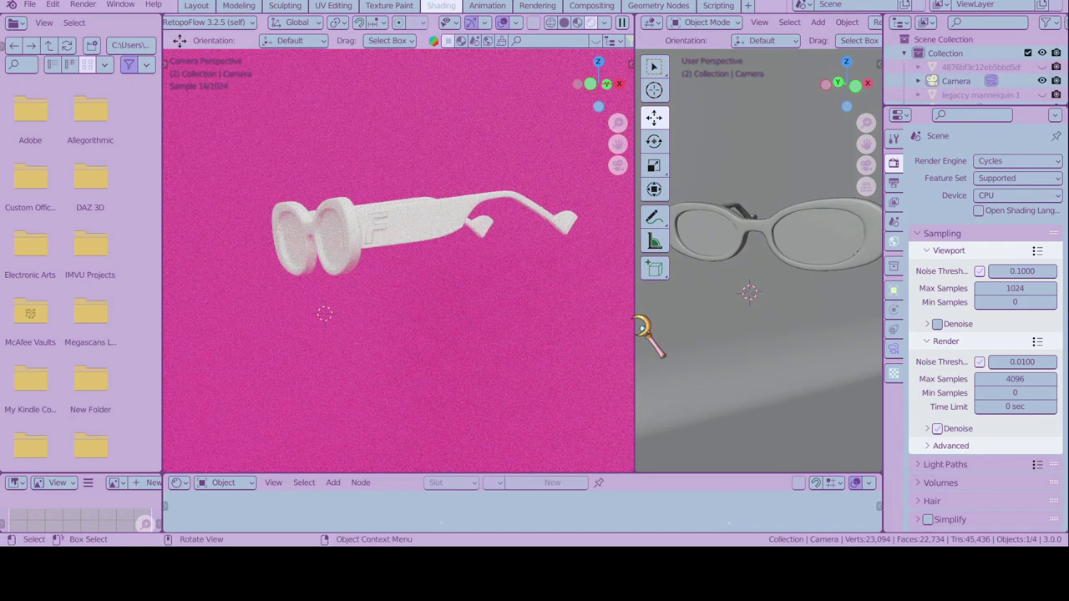
drag(637, 31, 548, 34)
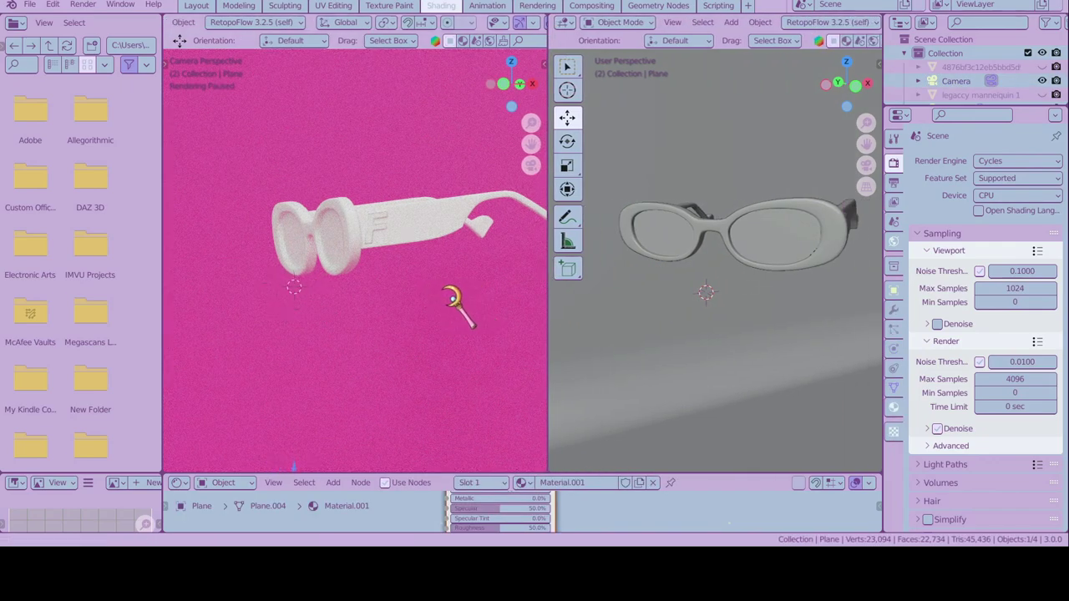
middle_drag(584, 275, 644, 251)
Step: Give the second viewport a glossy MatCap solid shading and orbit it toward the temple arm
scroll(836, 22, down, 3)
click(870, 23)
click(858, 123)
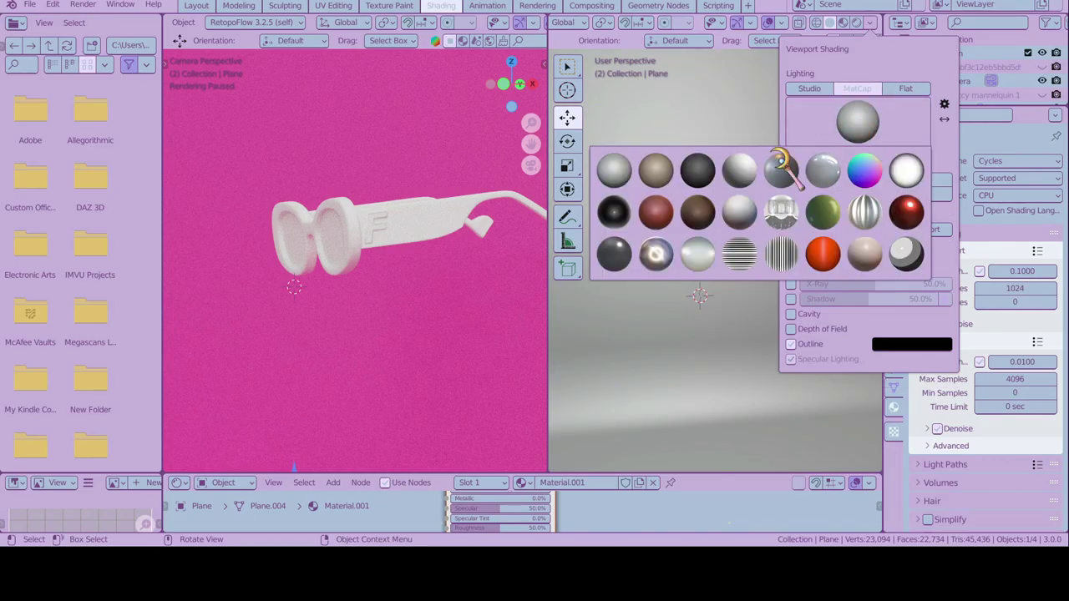
click(777, 163)
middle_drag(760, 209, 738, 216)
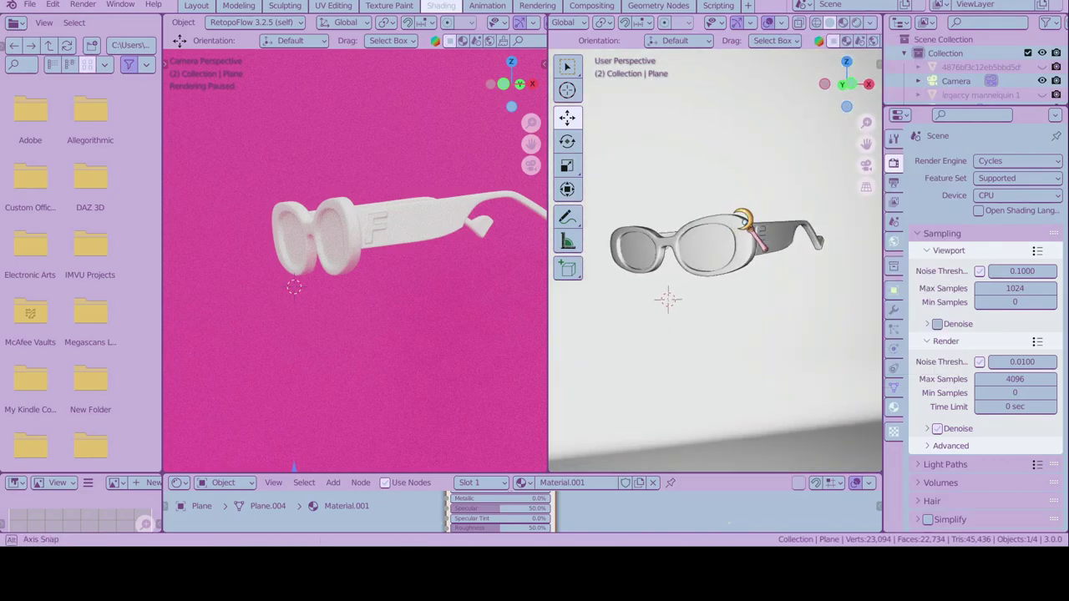
middle_drag(668, 299, 676, 305)
Step: Resume the Cycles camera render, reframe the glasses, and close the file browser to widen the view
scroll(535, 23, down, 3)
click(535, 23)
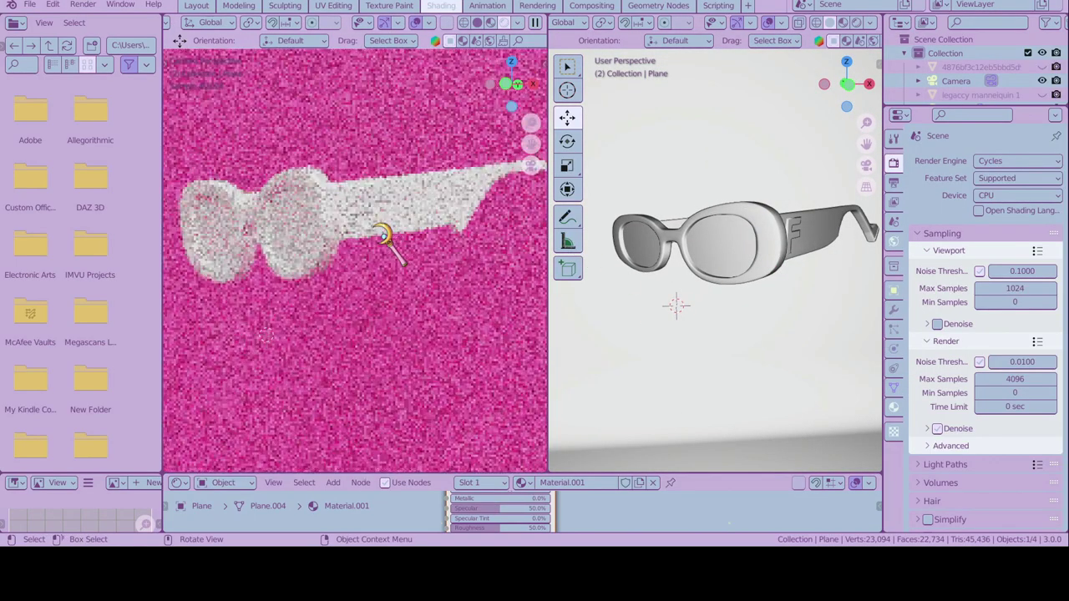
scroll(368, 233, up, 4)
middle_drag(351, 334, 367, 318)
drag(548, 251, 512, 251)
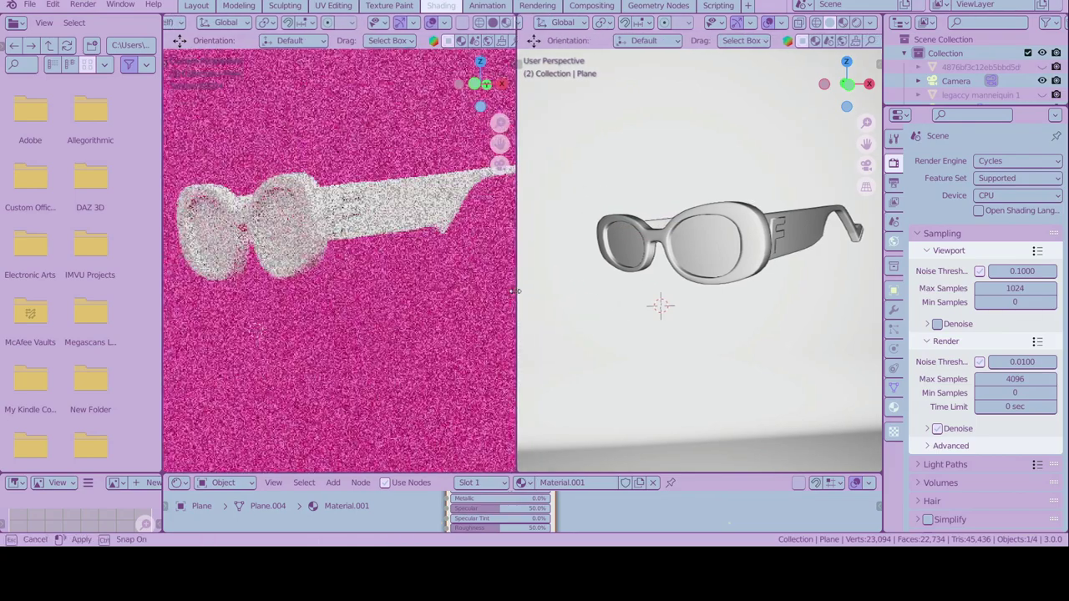
drag(162, 251, 0, 250)
mouse_move(697, 275)
middle_down()
mouse_move(719, 275)
mouse_move(748, 244)
mouse_move(764, 258)
middle_up()
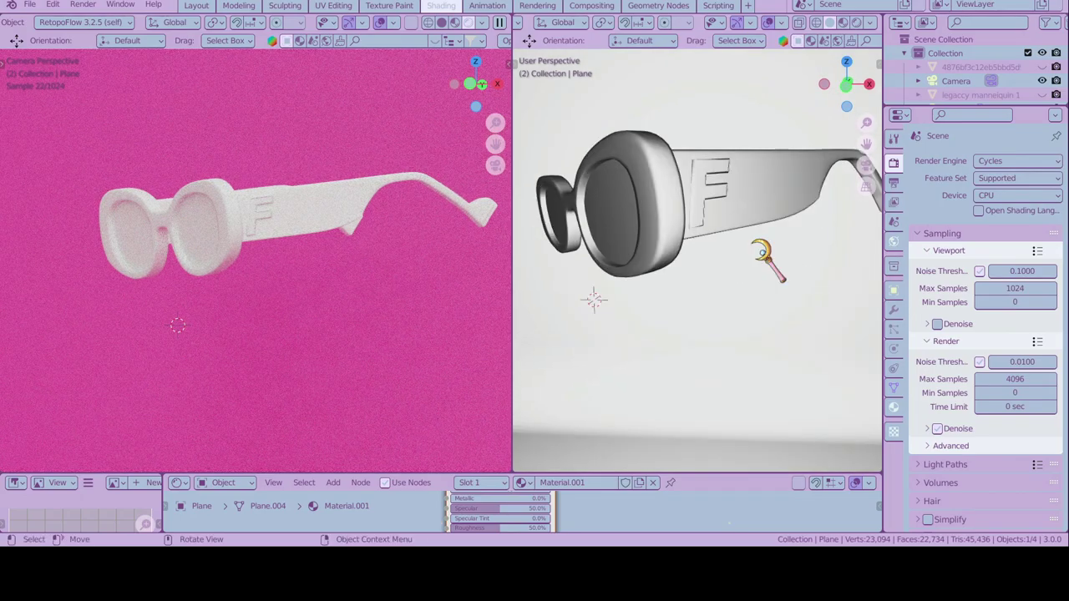
Step: Shift the viewport divider left and resume the Cycles render of the camera view
click(29, 4)
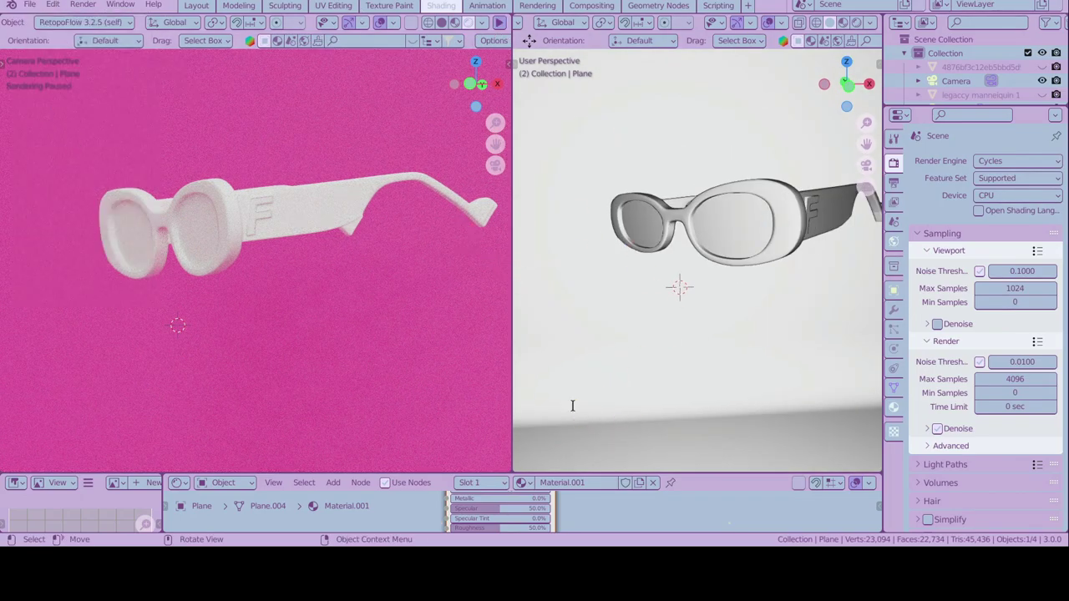
scroll(520, 191, down, 3)
drag(512, 193, 496, 209)
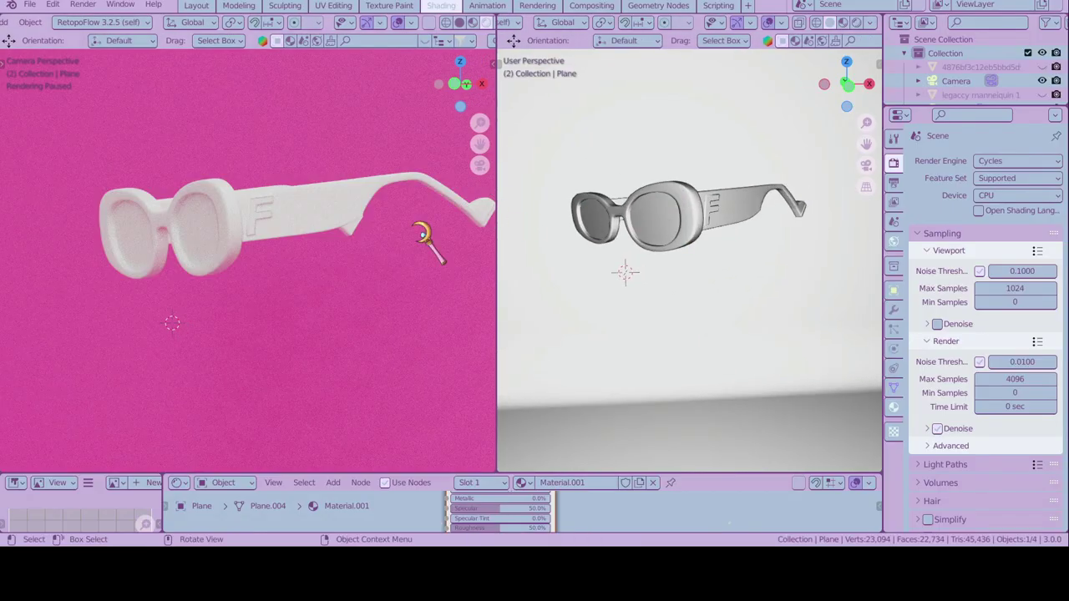
click(483, 25)
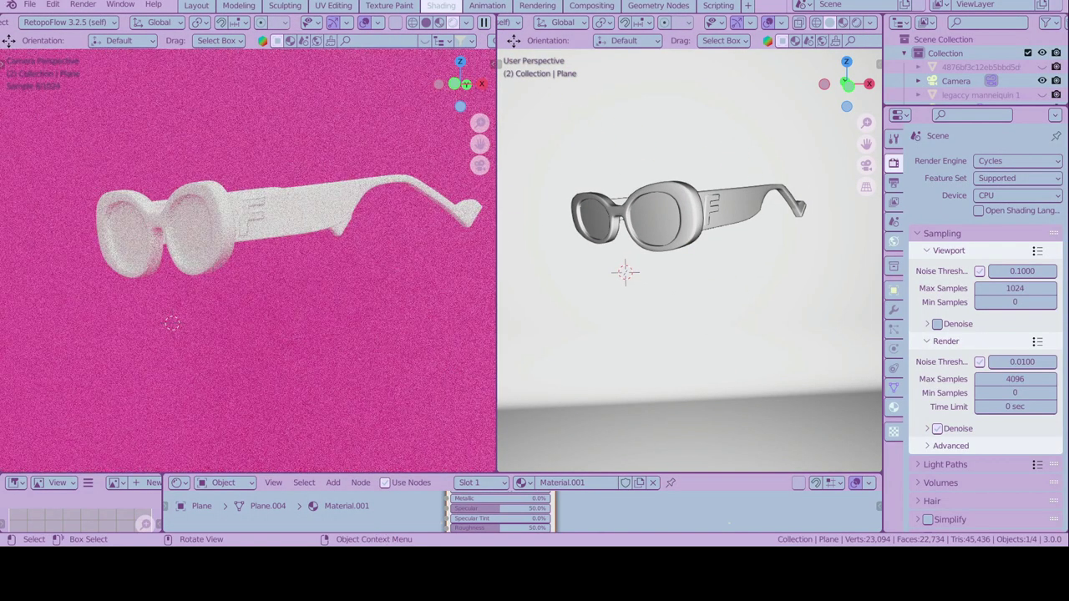